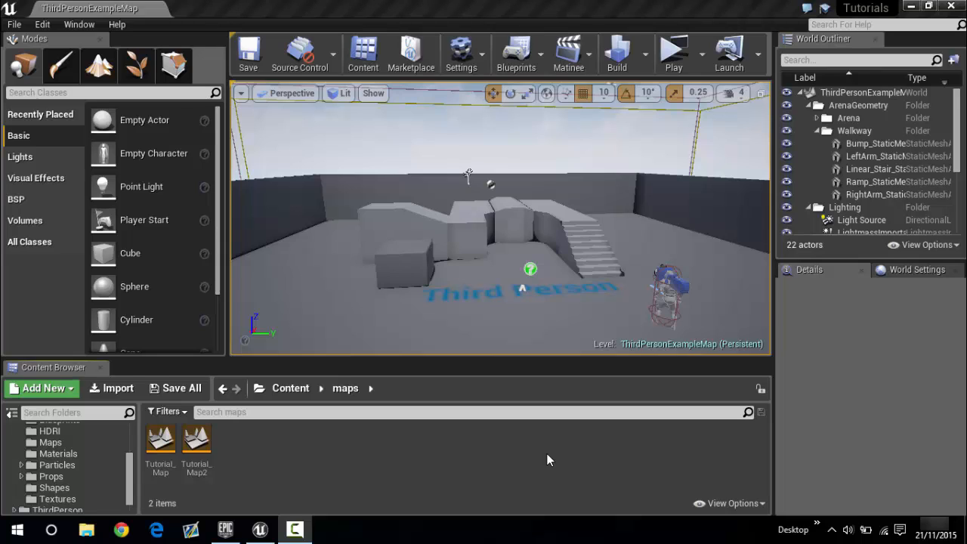
right_click_drag(570, 208, 533, 221)
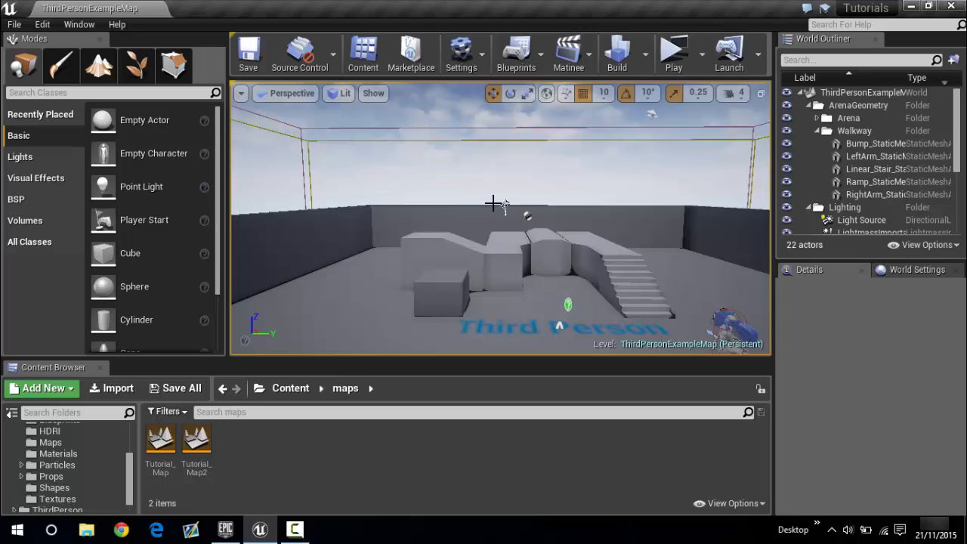
right_click_drag(501, 220, 514, 279)
right_click_drag(526, 195, 192, 193)
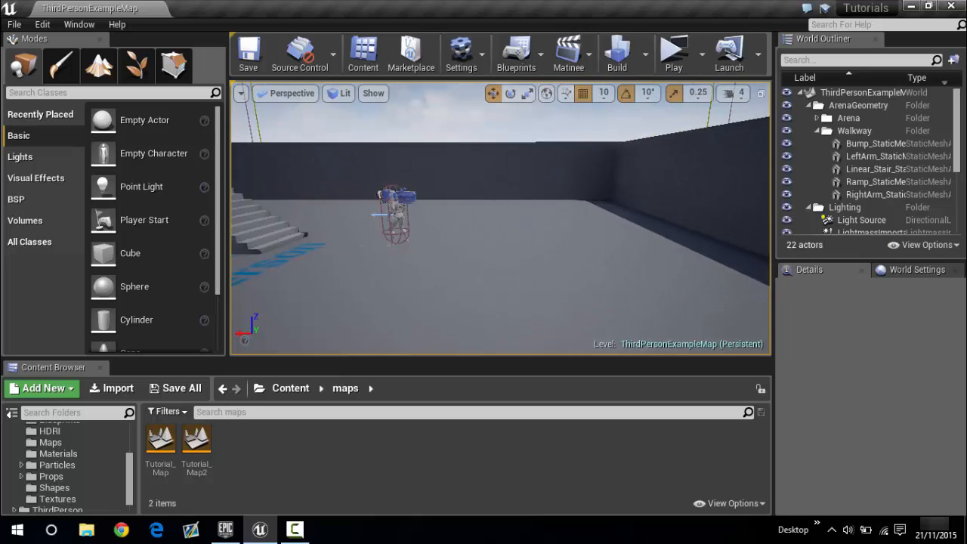
right_click_drag(568, 206, 394, 262)
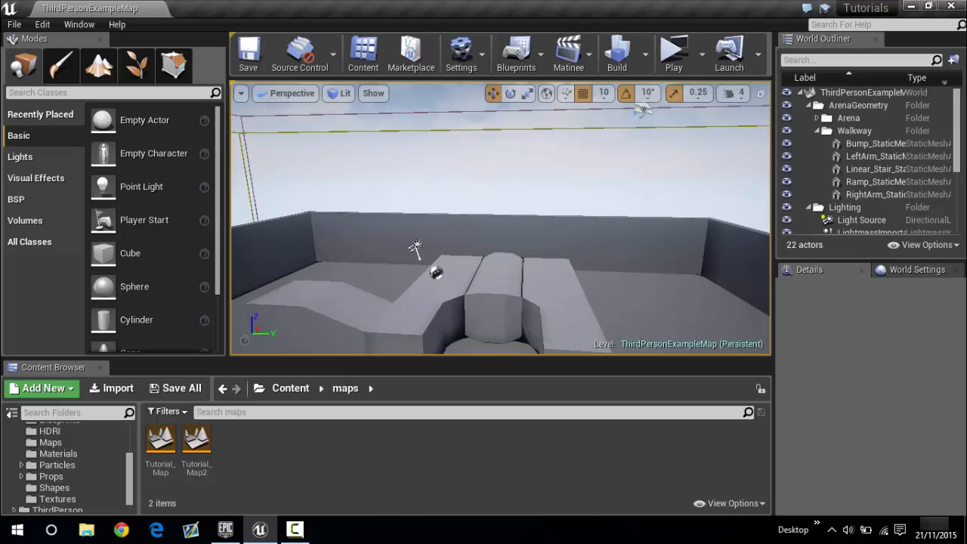
mouse_move(415, 249)
right_mouse_down()
mouse_move(347, 240)
mouse_move(423, 236)
right_mouse_up()
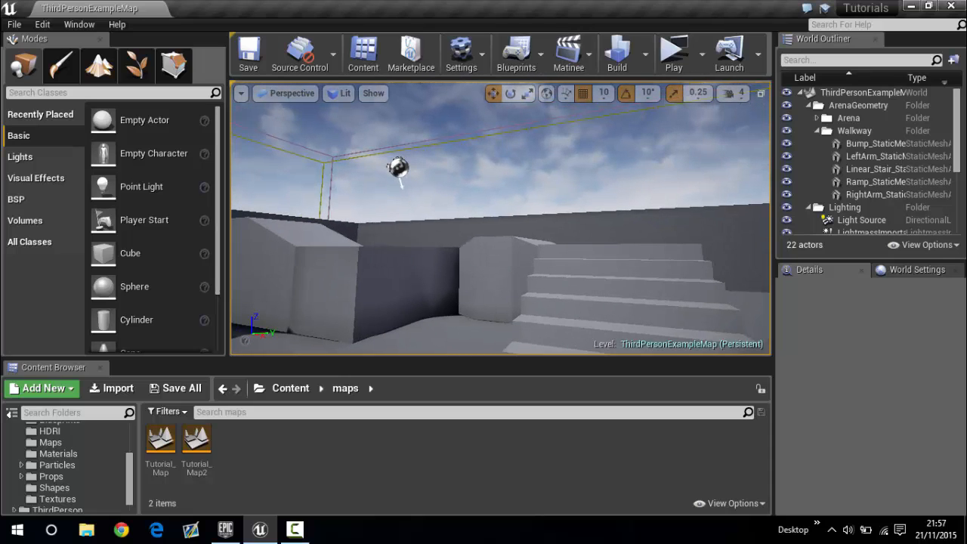
right_click_drag(423, 236, 632, 211)
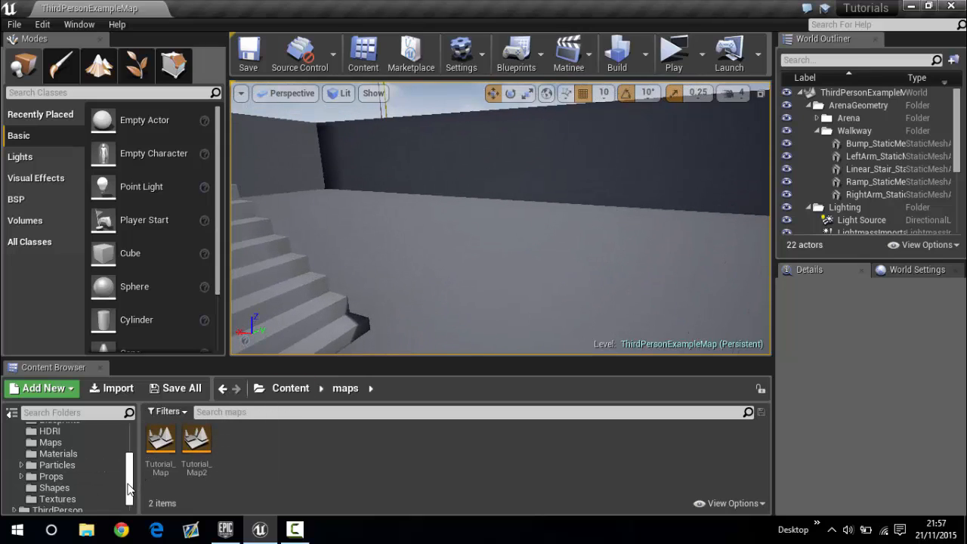
Step: Open the StarterContent Props folder in the content browser and look through its meshes
scroll(58, 469, "down", 1)
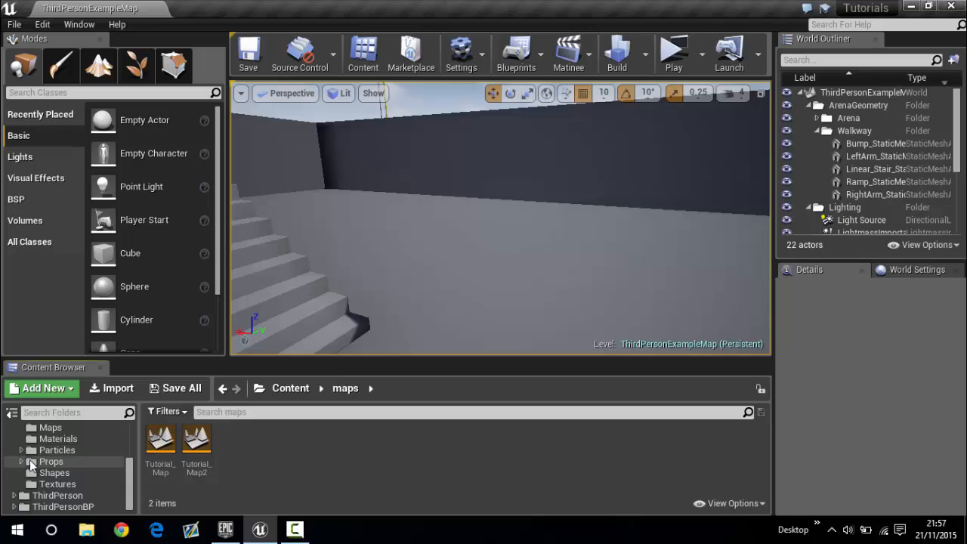
scroll(63, 459, "up", 3)
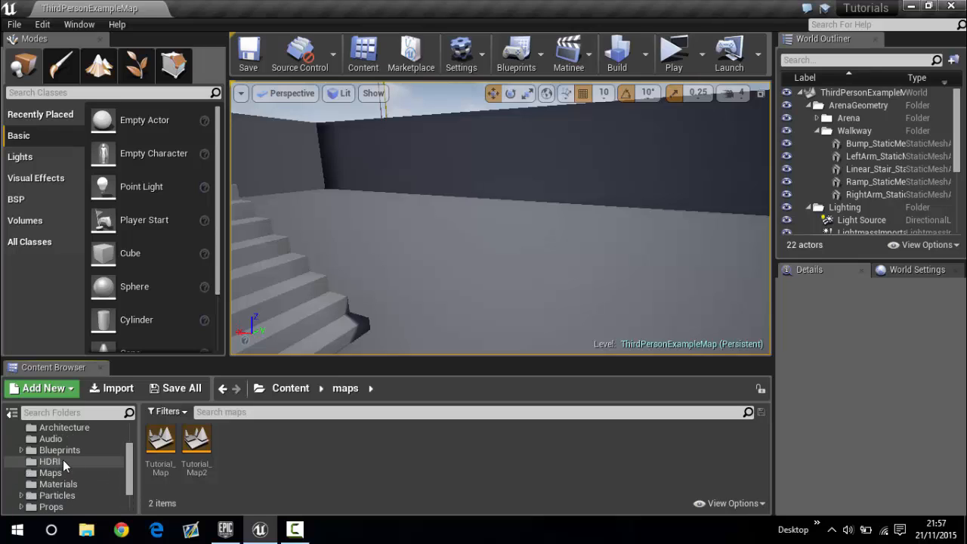
scroll(45, 462, "down", 3)
left_click(21, 461)
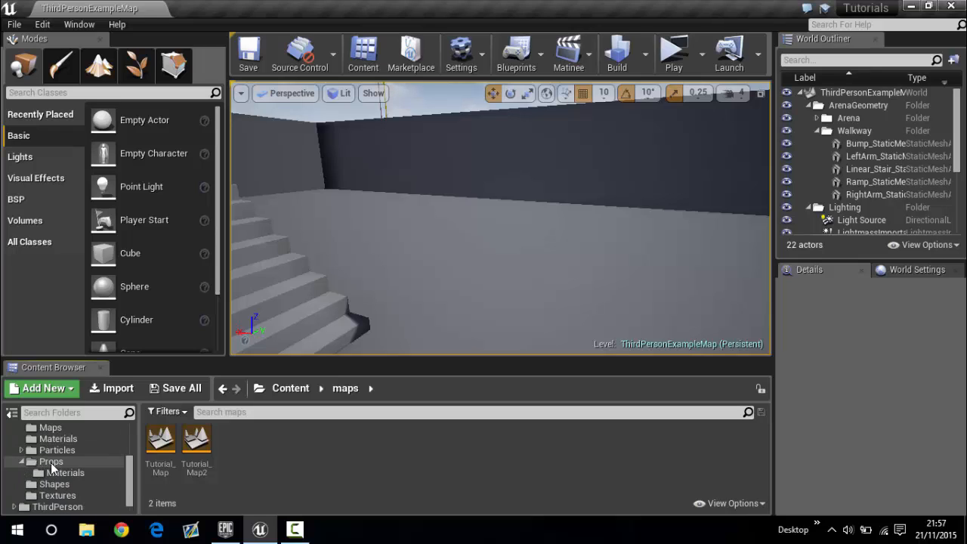
left_click(53, 462)
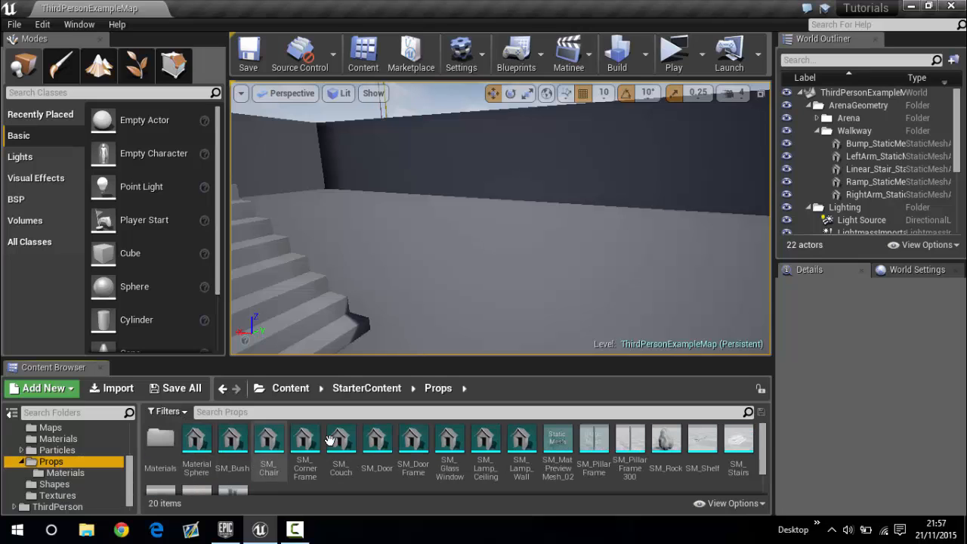
scroll(359, 461, "down", 2)
scroll(373, 472, "up", 2)
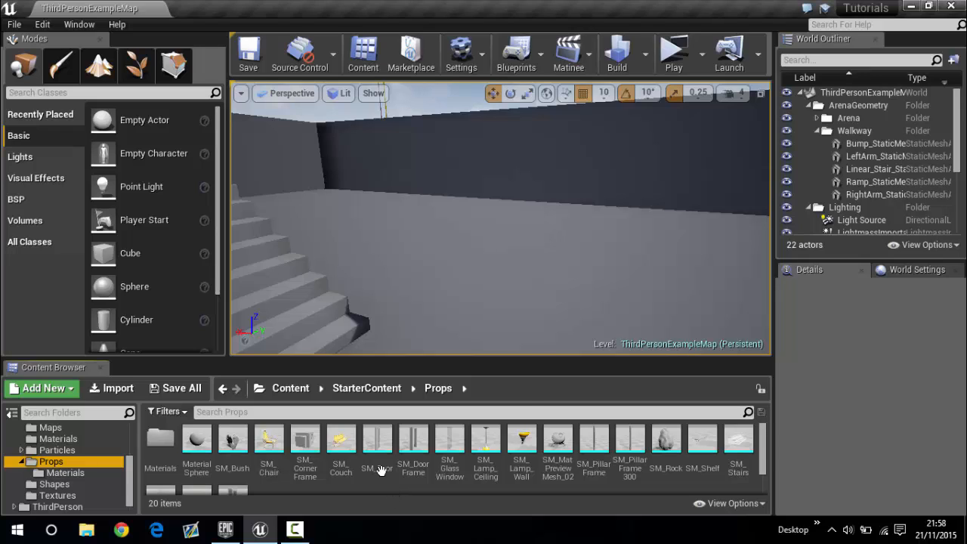
Step: Place SM_Door and SM_DoorFrame on the floor beside the stairs, lowering the frame to Z 130 around the door
left_click_drag(377, 440, 525, 250)
right_click_drag(581, 245, 465, 345)
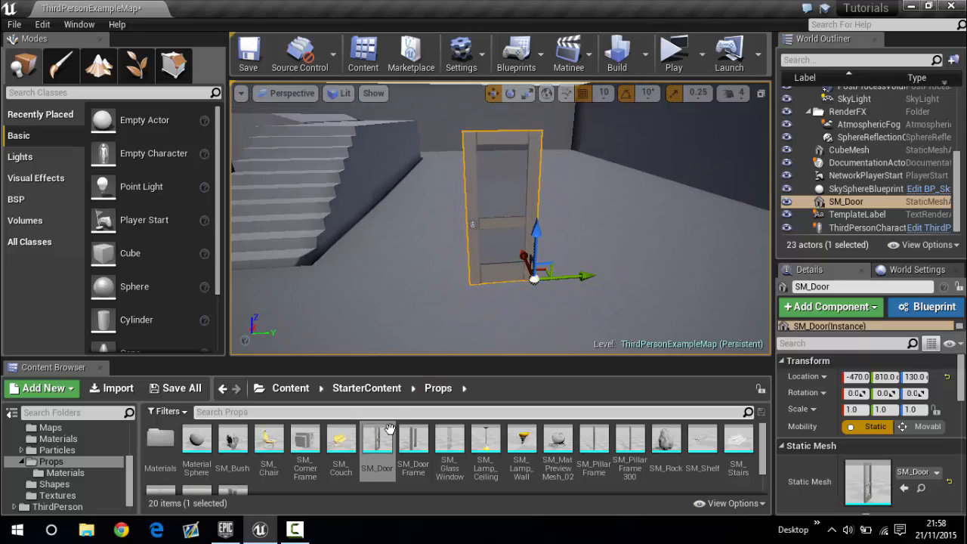
left_click(415, 442)
left_click_drag(415, 442, 501, 277)
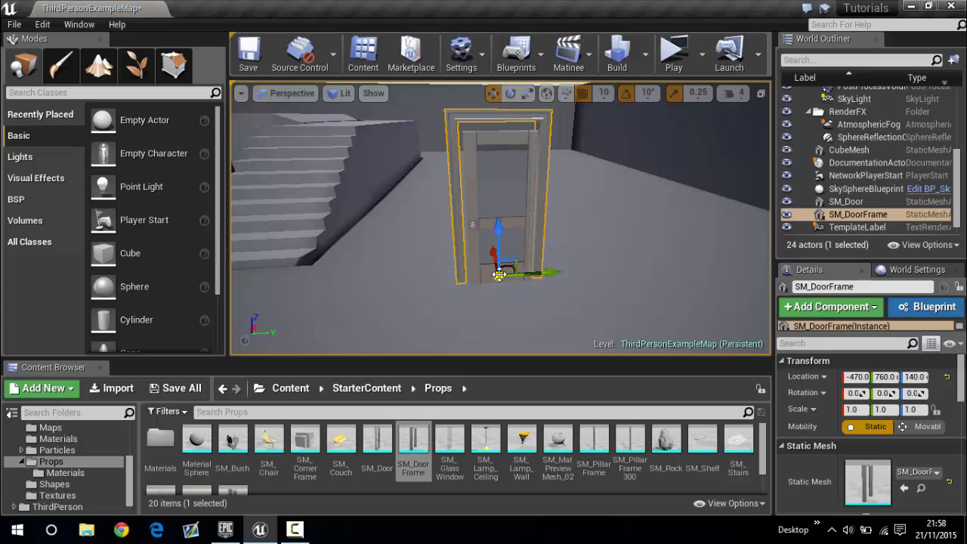
left_click_drag(498, 229, 500, 237)
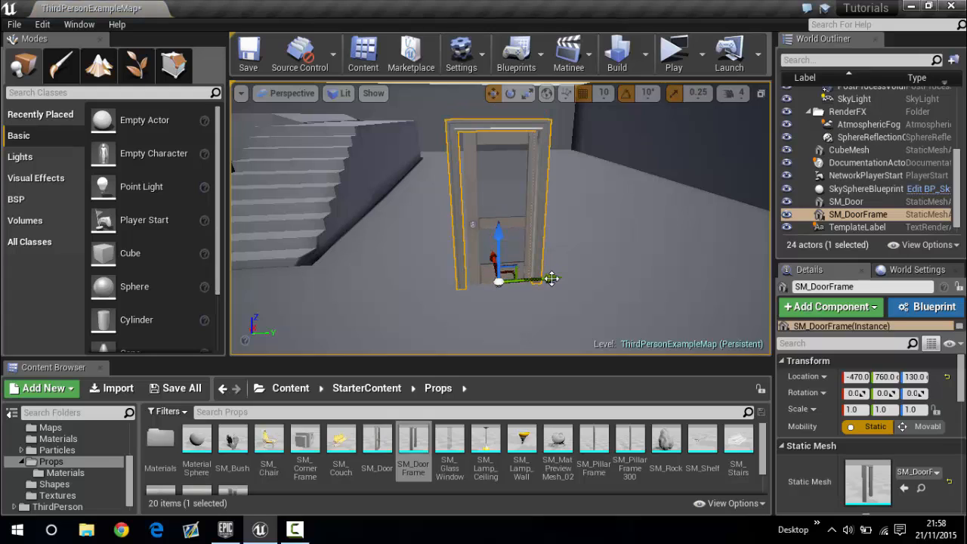
mouse_move(556, 280)
left_mouse_down()
mouse_move(538, 280)
mouse_move(552, 282)
left_mouse_up()
Step: Set the door frame's Y scale to 0.9 to narrow it around the door
left_click(527, 93)
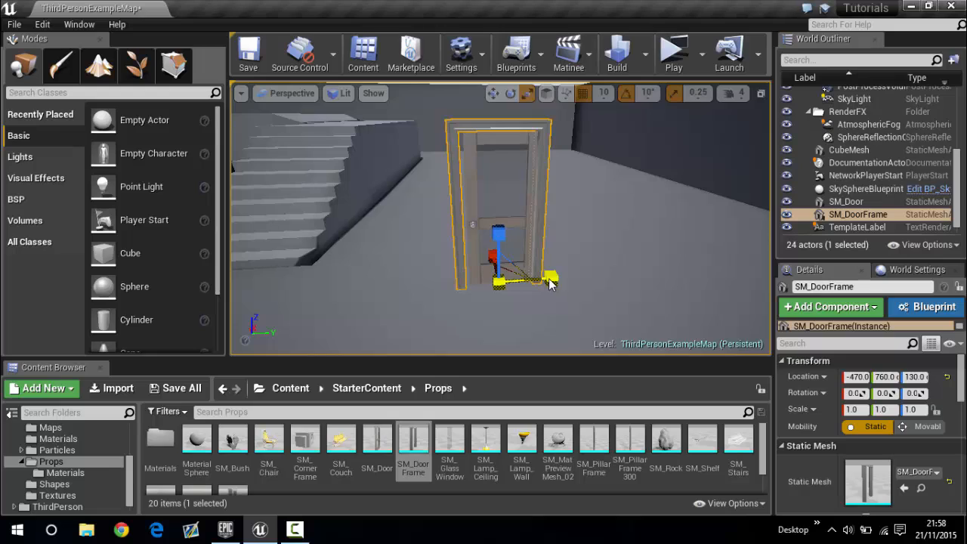
key("w")
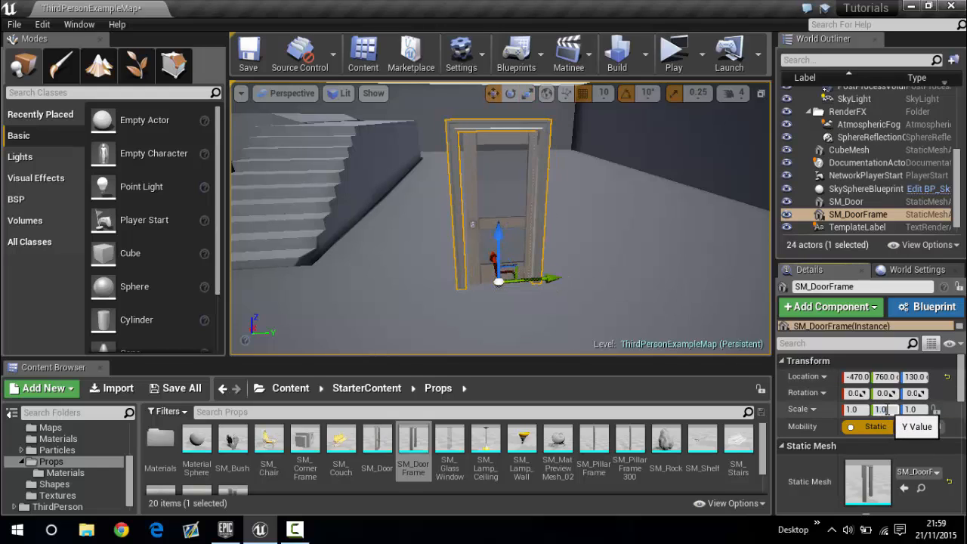
left_click(883, 408)
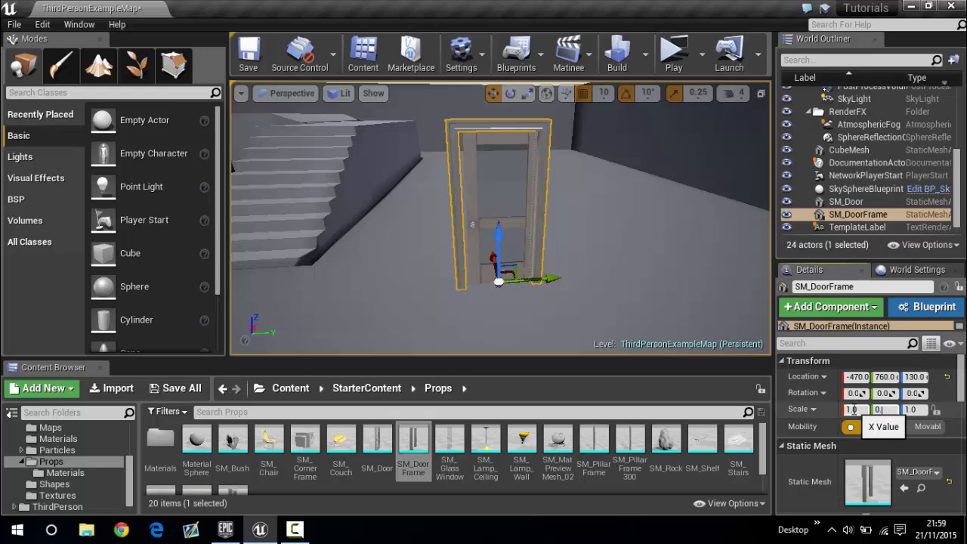
type("0.90")
key("Return")
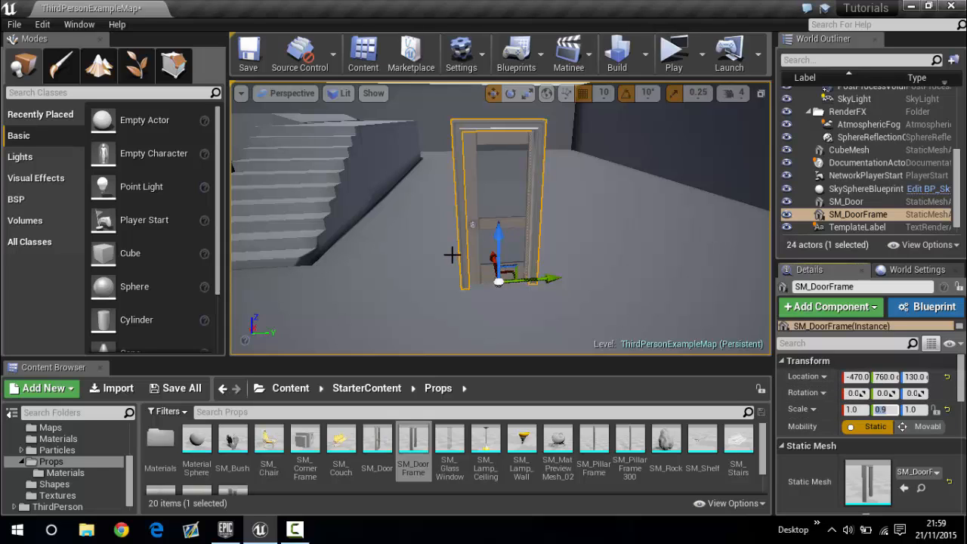
left_click_drag(582, 119, 559, 167)
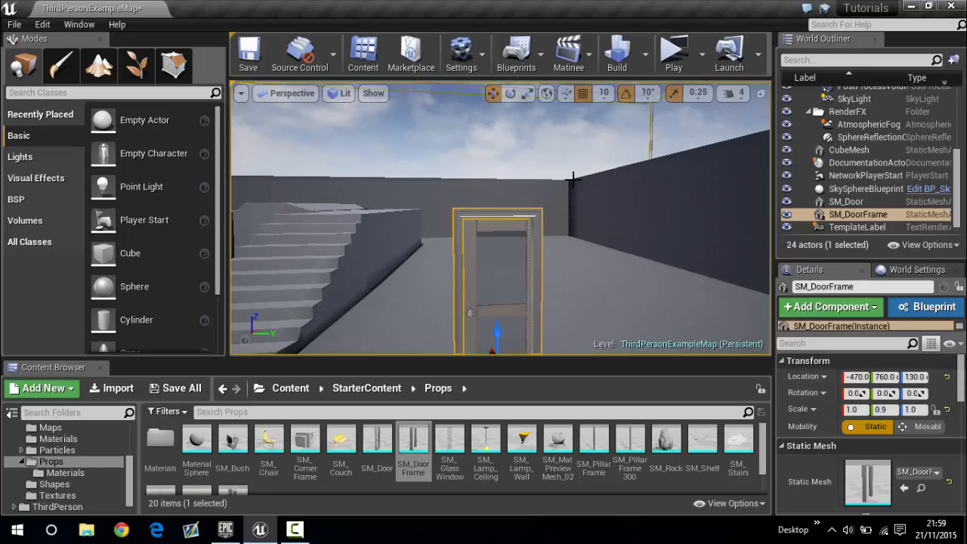
left_click(559, 128)
mouse_move(626, 254)
right_mouse_down()
mouse_move(639, 284)
mouse_move(626, 254)
right_mouse_up()
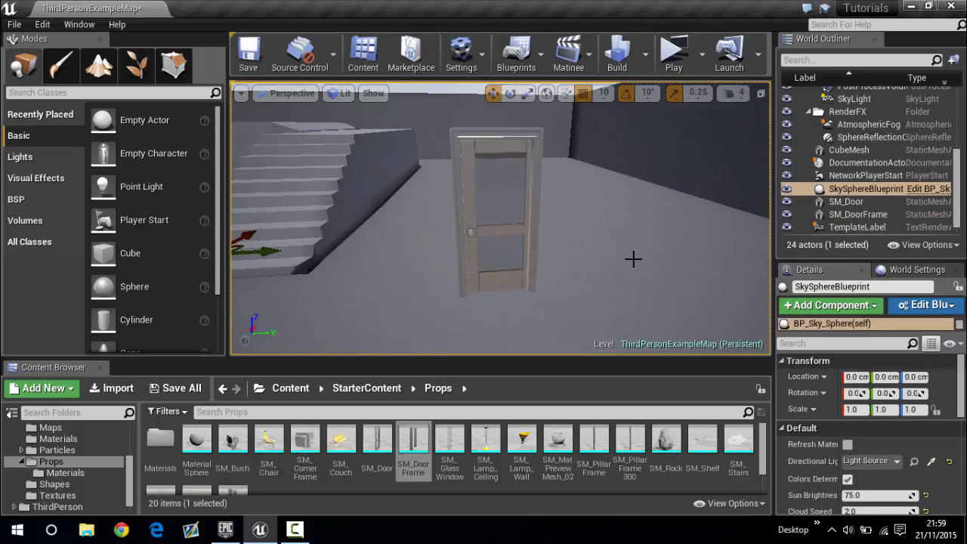
Step: Rename the door actor as Door001
left_click(534, 201)
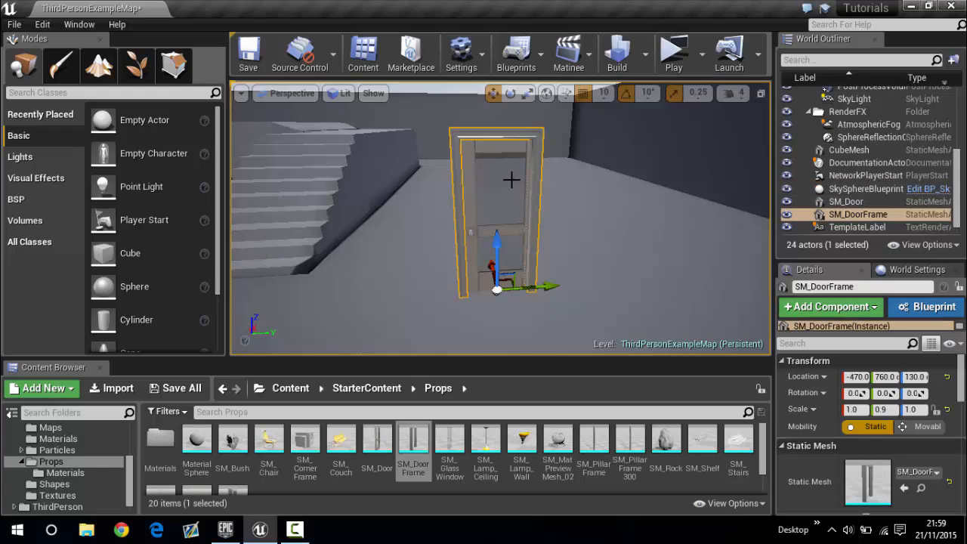
left_click(526, 159)
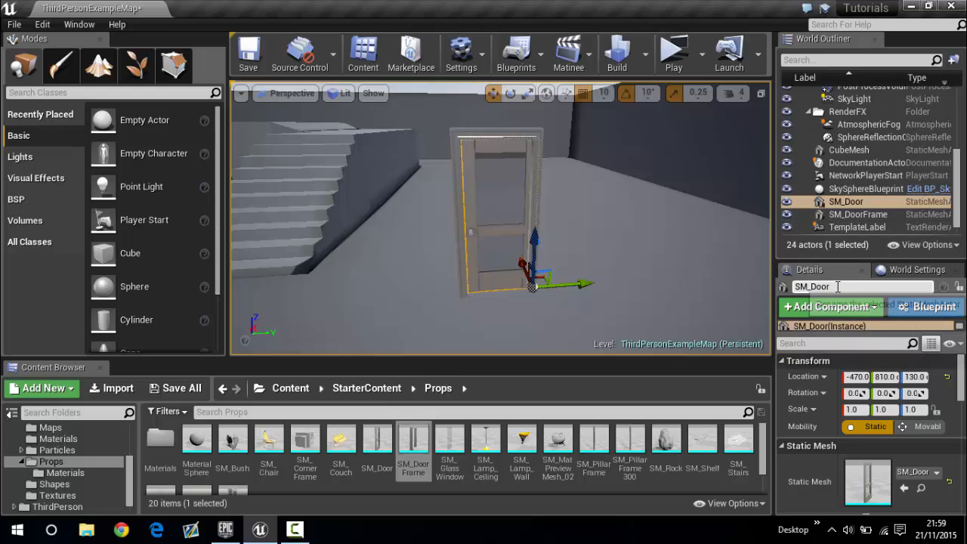
left_click(812, 287)
key("ctrl+a")
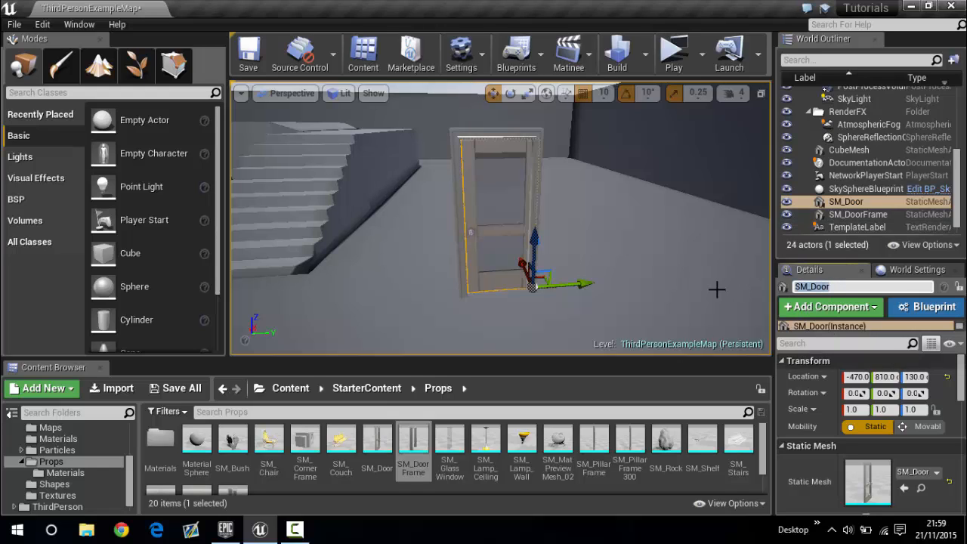
type("Door001")
key("Return")
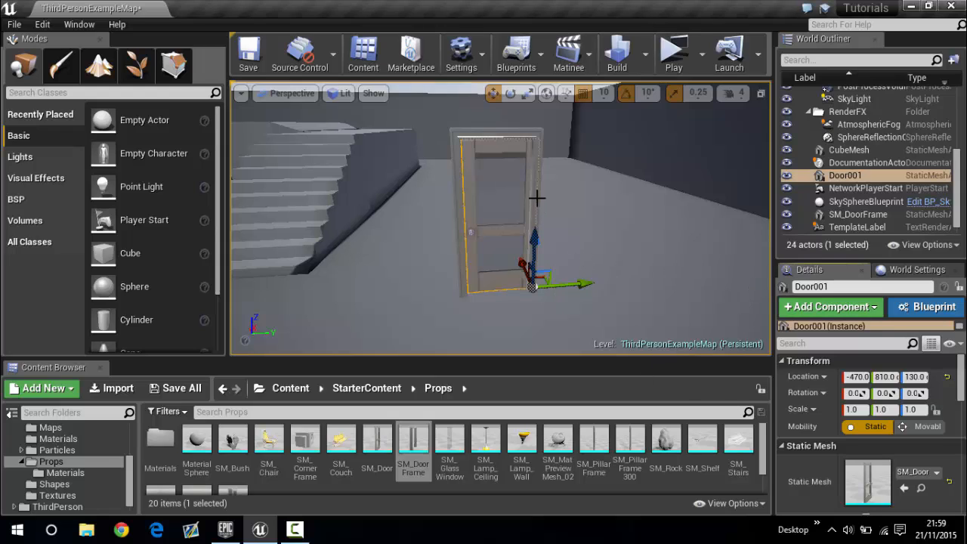
Step: Rename the door frame actor as DoorFrame001
left_click(858, 214)
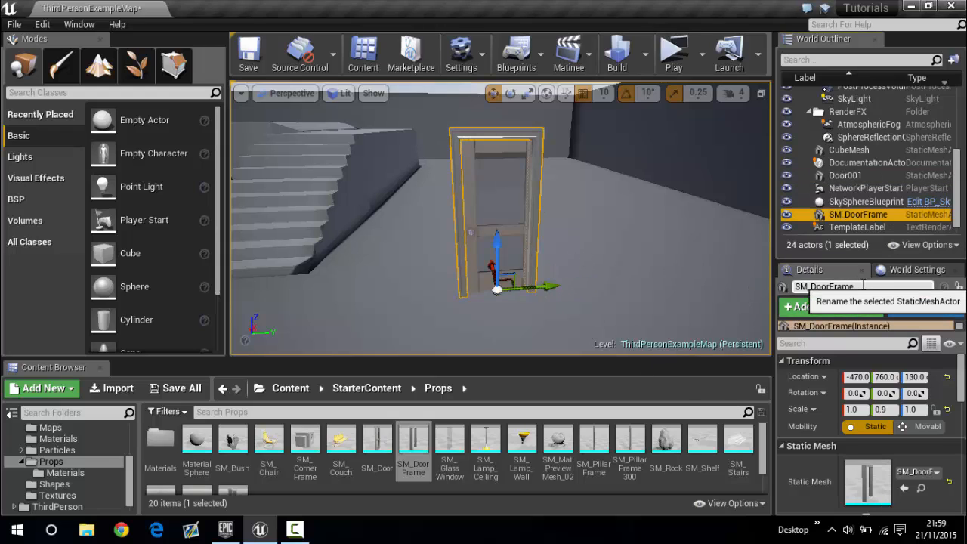
double_click(799, 287)
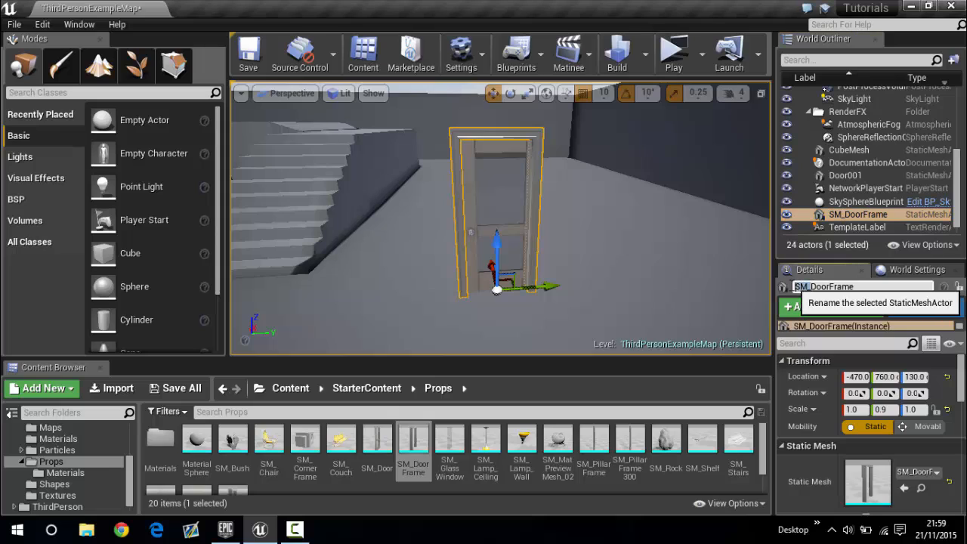
key("Delete")
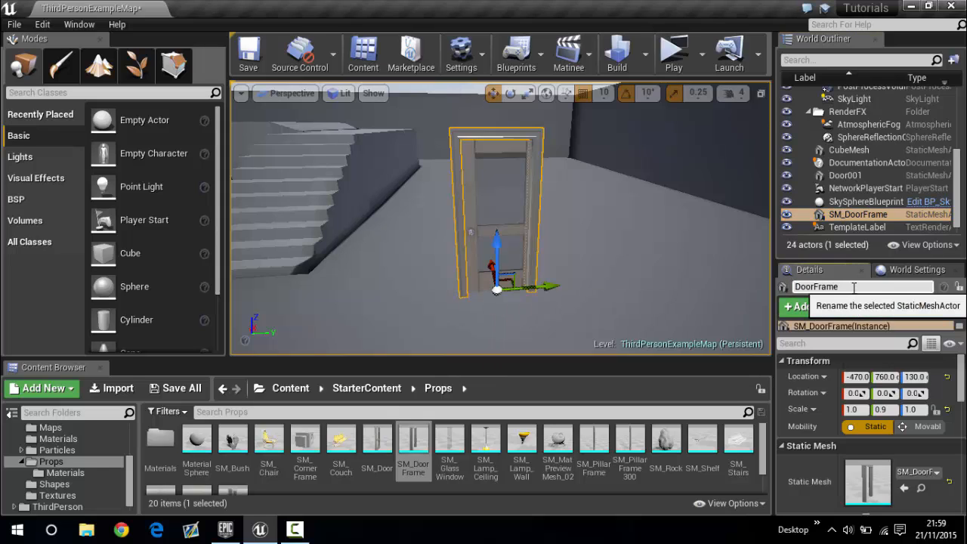
type("001")
key("Return")
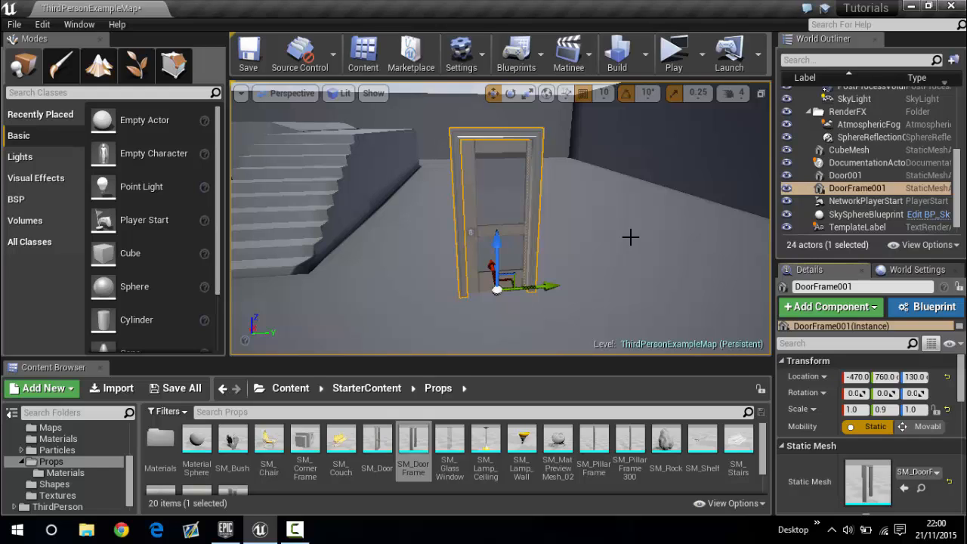
Step: Add a new Matinee to the level with the Door001 actor selected
left_click(845, 176)
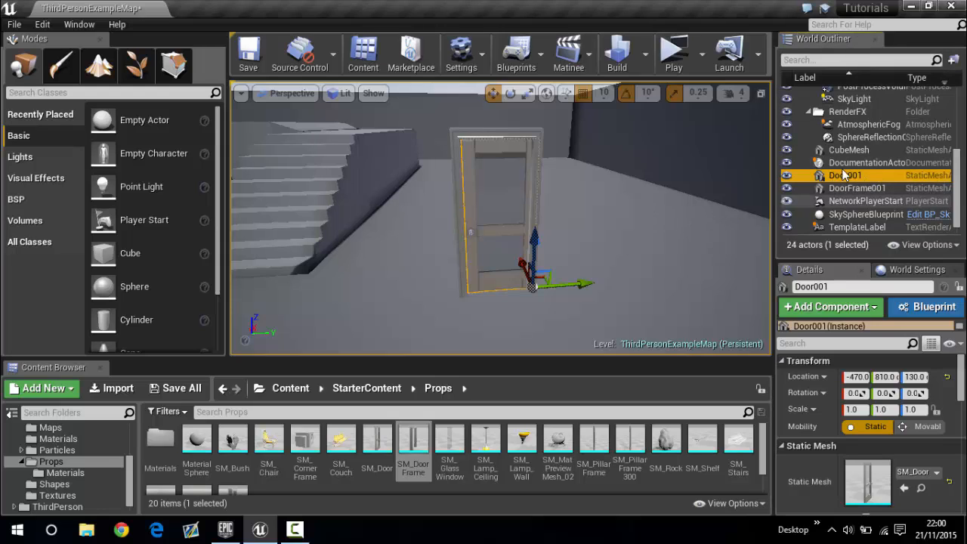
left_click(587, 64)
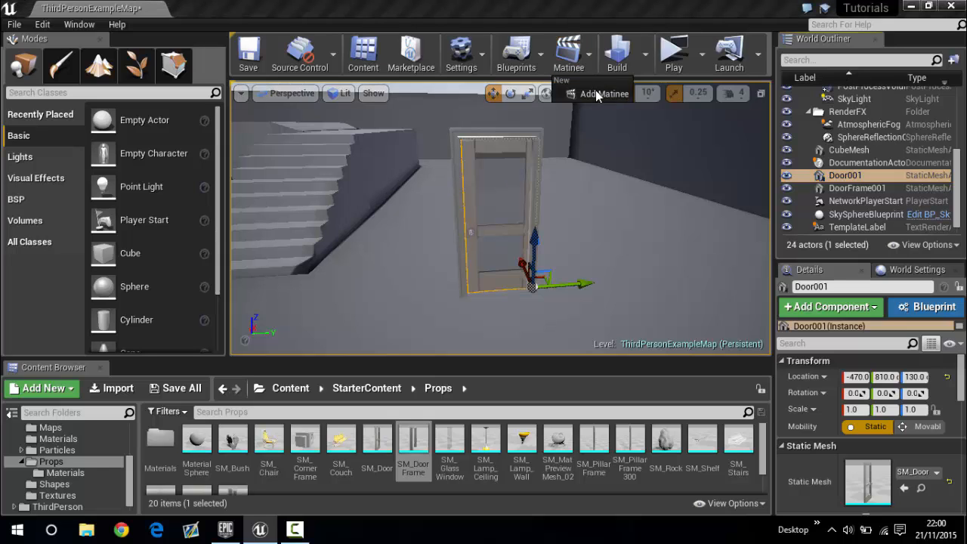
left_click(604, 95)
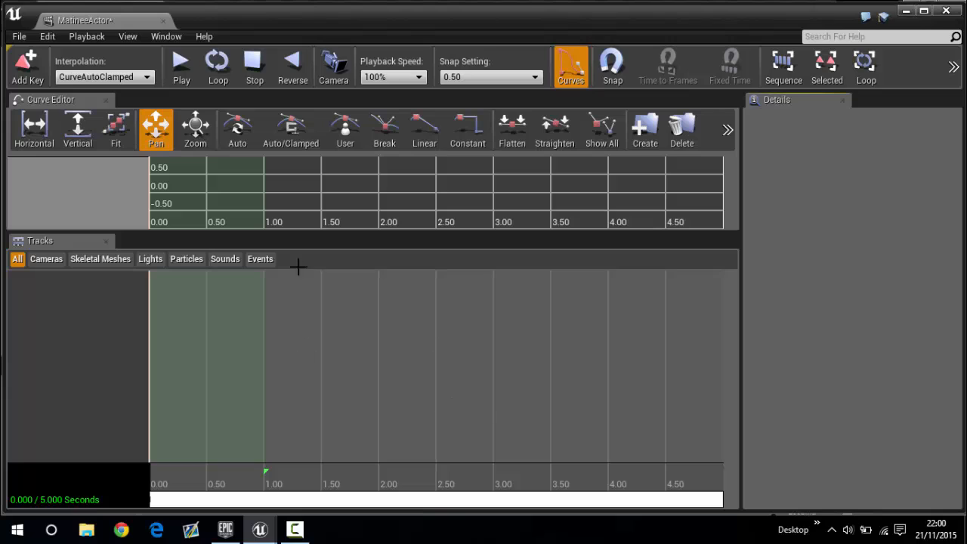
Step: Add an empty group named DoorRot for the door and give it a movement track
right_click(70, 301)
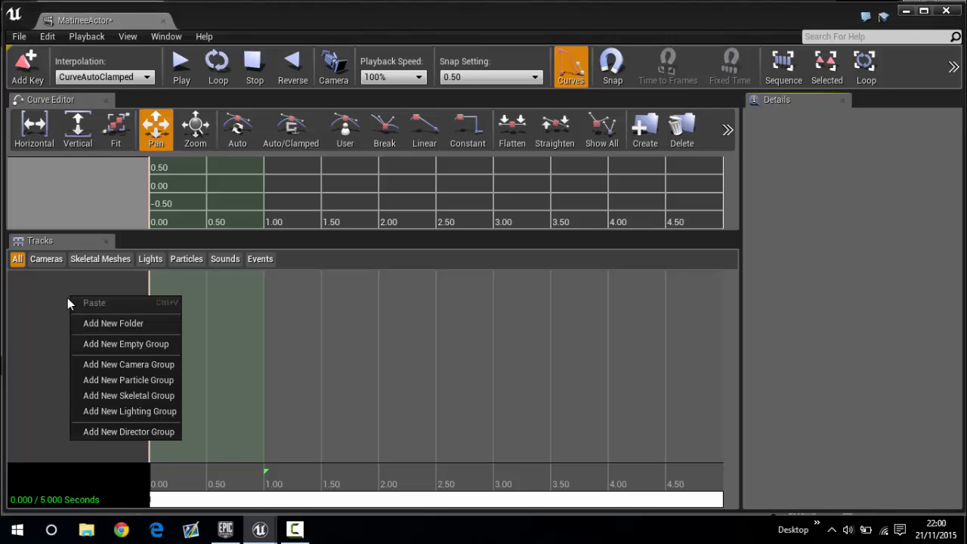
left_click(120, 343)
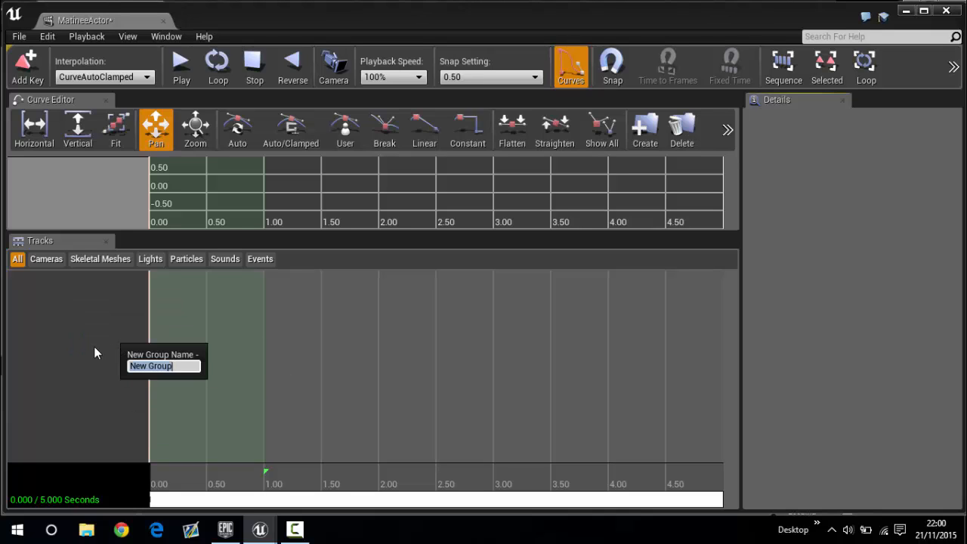
type("DoorRot")
key("Return")
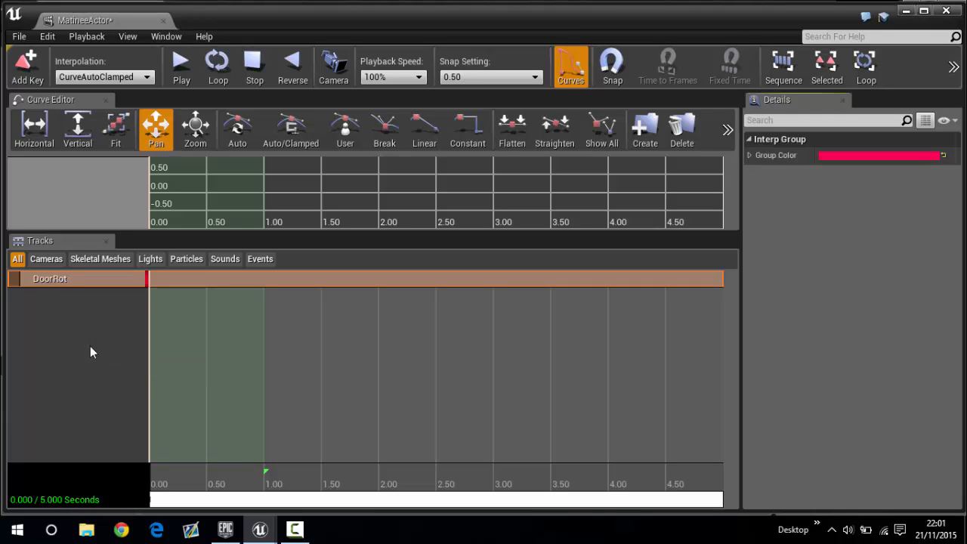
right_click(65, 280)
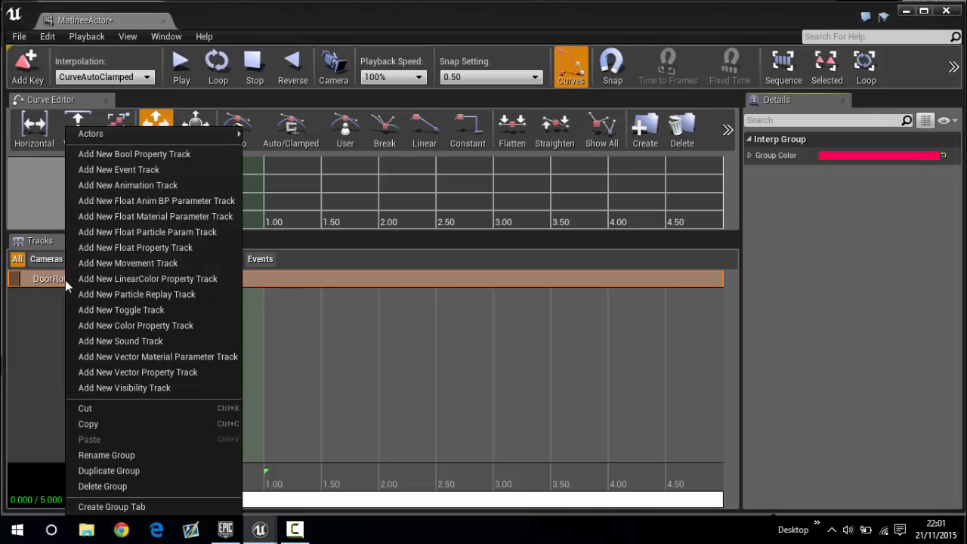
left_click(125, 263)
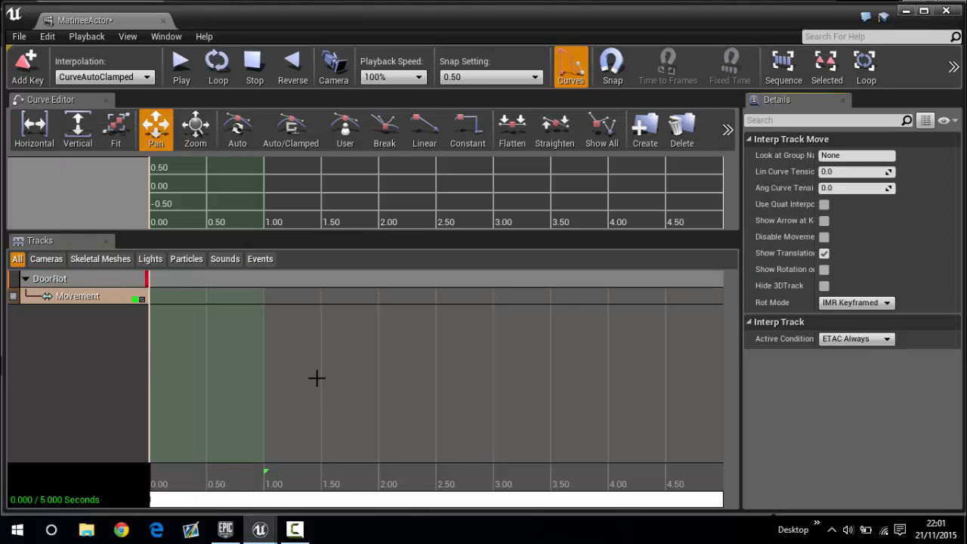
Step: Turn on snapping with the 0.50 setting and extend the loop section's end to 3.00 seconds
scroll(316, 378, "down", 3)
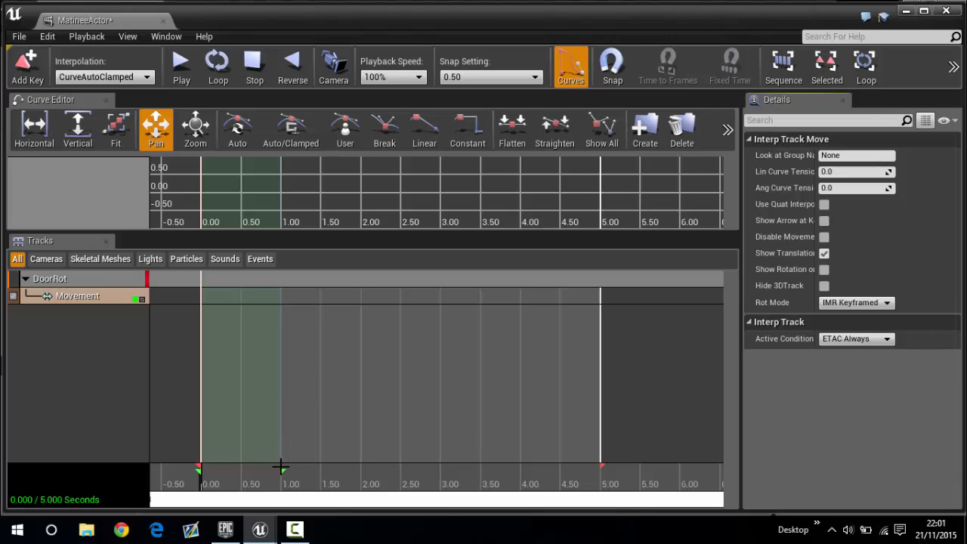
mouse_move(283, 474)
left_mouse_down()
mouse_move(312, 473)
mouse_move(264, 473)
mouse_move(293, 471)
mouse_move(285, 477)
left_mouse_up()
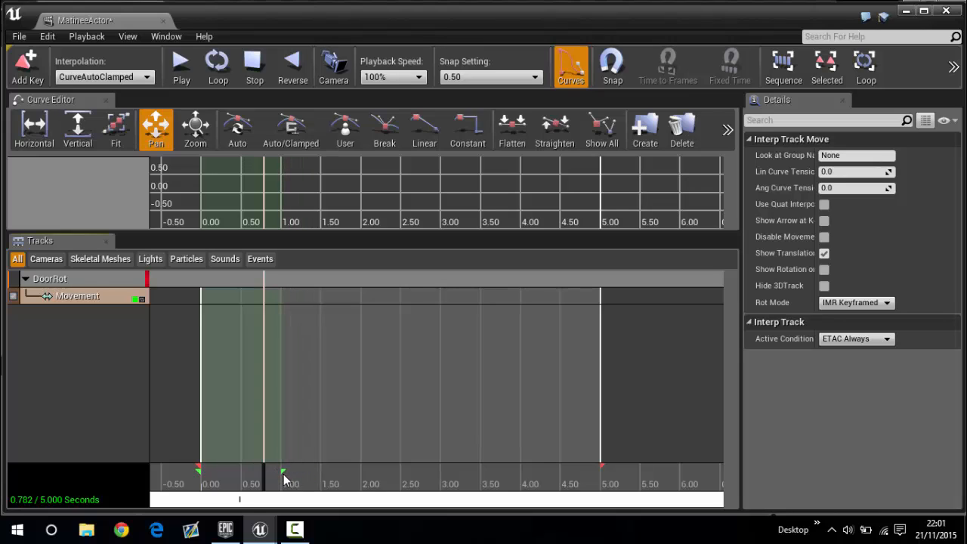
left_click(614, 74)
mouse_move(287, 473)
left_mouse_down()
mouse_move(303, 473)
mouse_move(291, 475)
left_mouse_up()
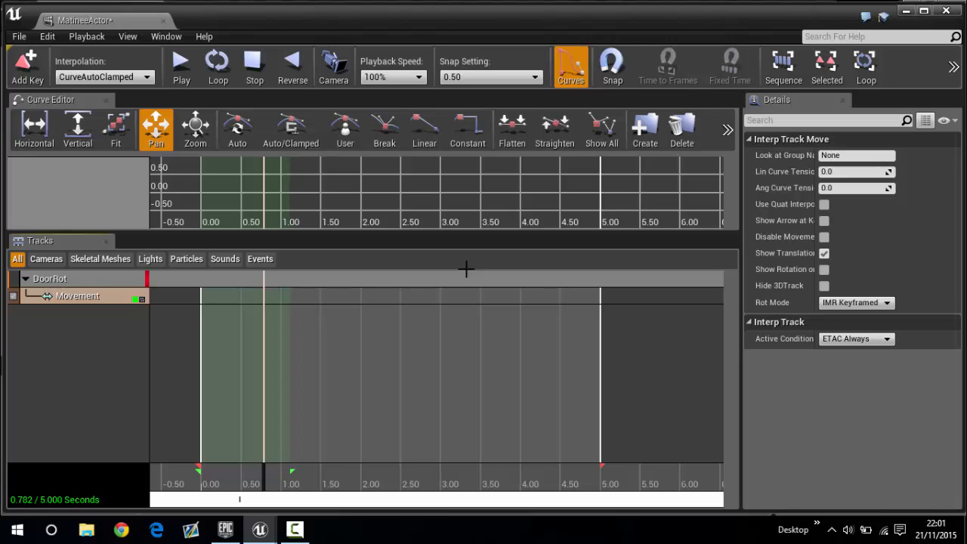
left_click(613, 68)
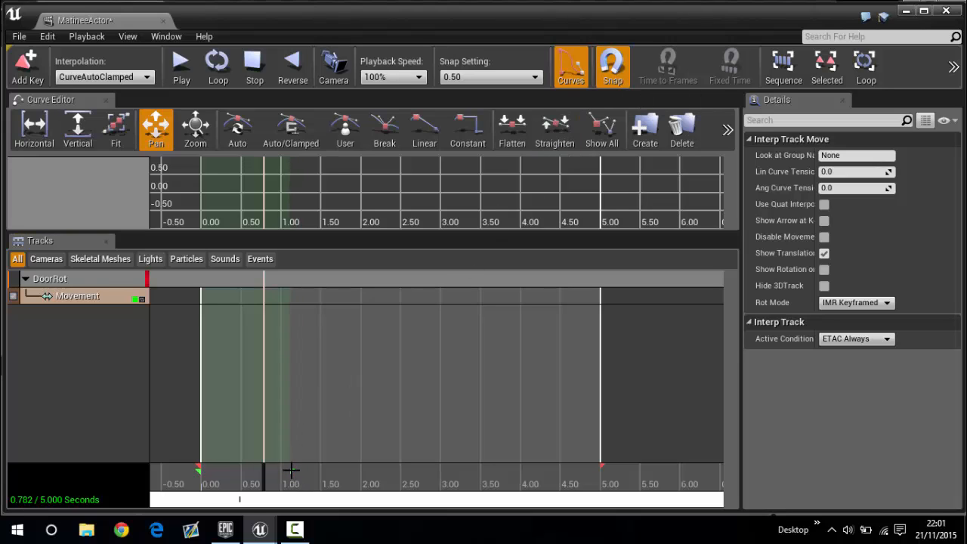
mouse_move(291, 471)
left_mouse_down()
mouse_move(550, 472)
mouse_move(297, 482)
mouse_move(552, 468)
mouse_move(341, 469)
mouse_move(377, 474)
mouse_move(402, 466)
mouse_move(546, 471)
mouse_move(401, 470)
mouse_move(334, 449)
mouse_move(602, 470)
mouse_move(444, 477)
left_mouse_up()
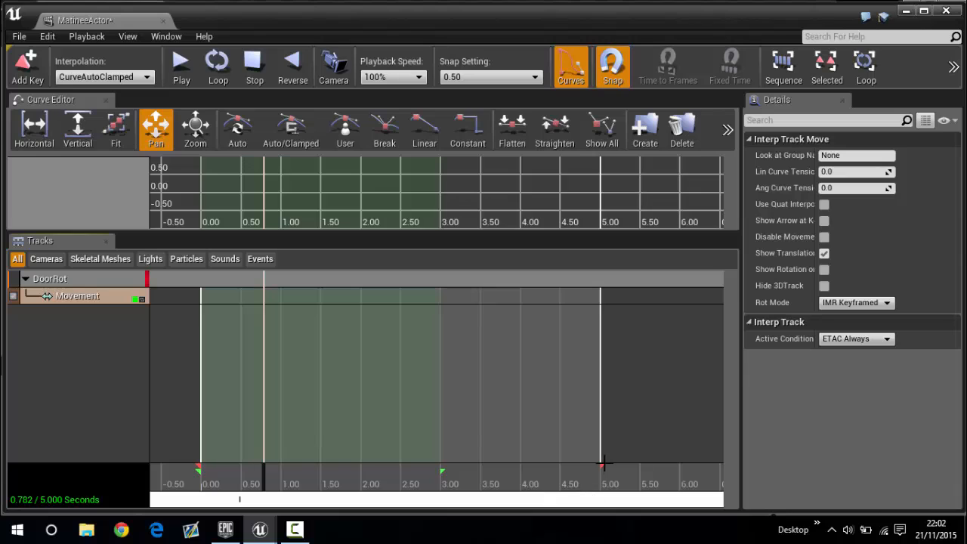
Step: Shorten the Matinee sequence to 3.00 seconds and return the time cursor to 0.00
left_click_drag(601, 463, 443, 475)
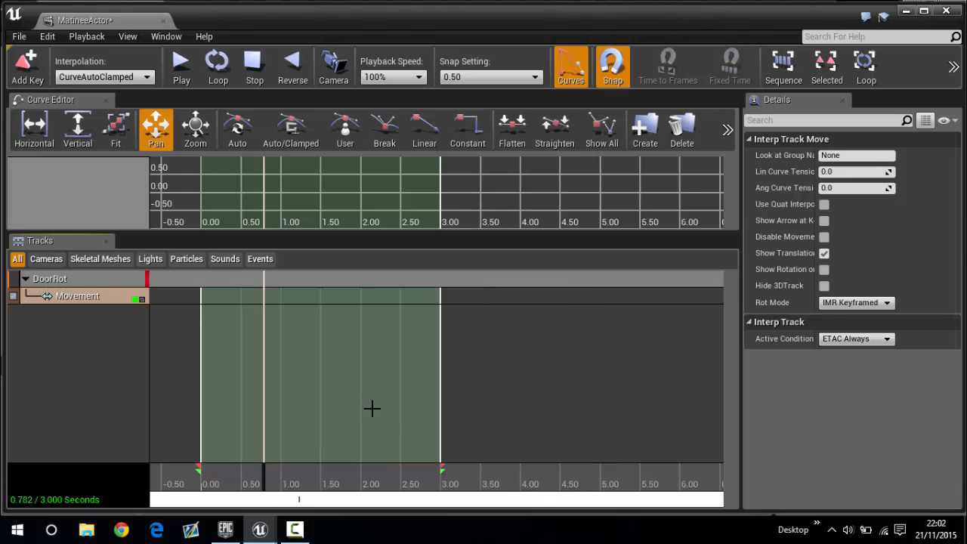
left_click_drag(262, 473, 184, 474)
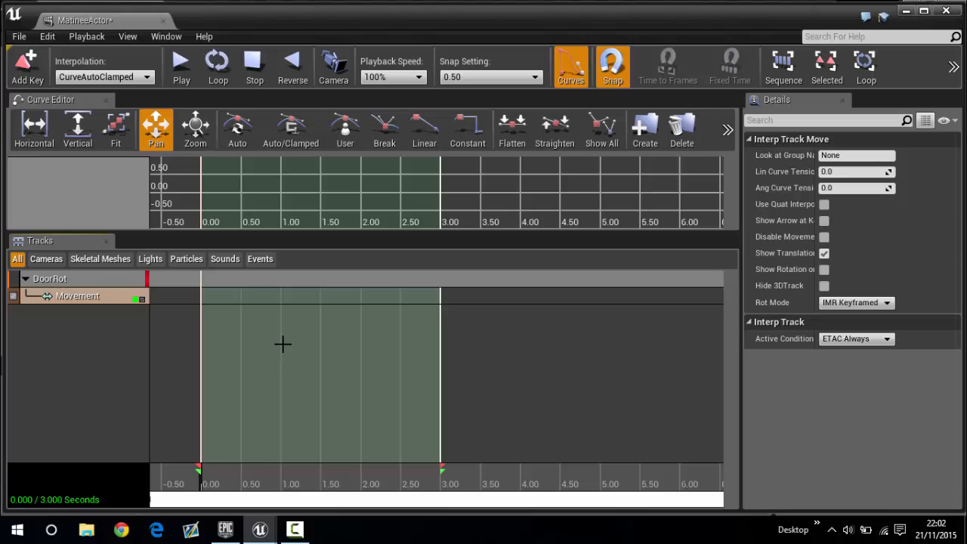
mouse_move(201, 484)
left_mouse_down()
mouse_move(256, 484)
mouse_move(170, 484)
mouse_move(189, 485)
left_mouse_up()
Step: Try to add a key to the movement track at 0.00 seconds
key("Return")
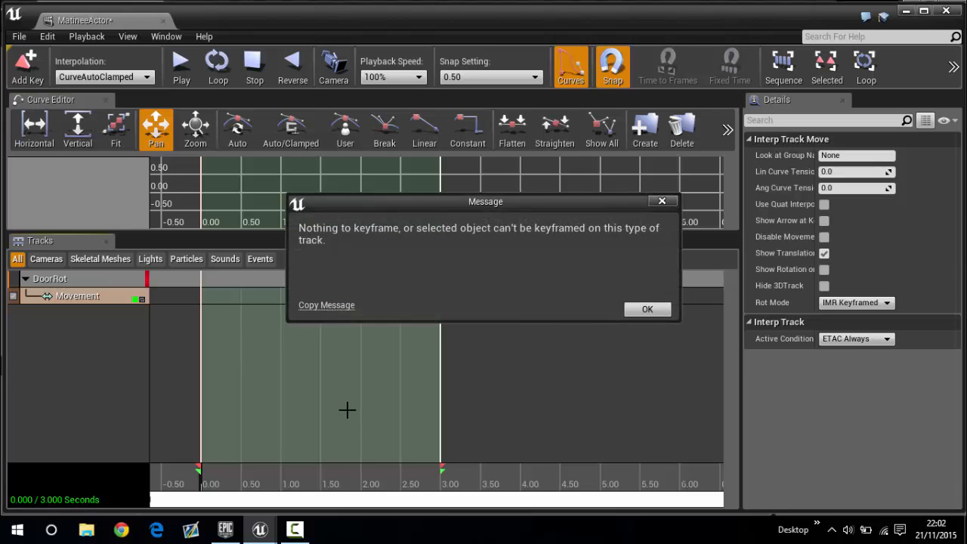
left_click(662, 310)
left_click(26, 68)
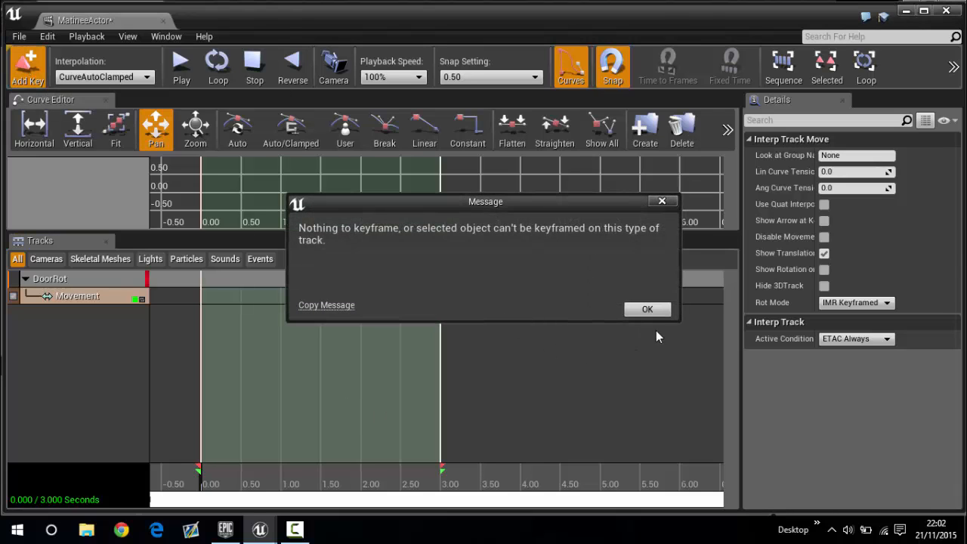
left_click(647, 309)
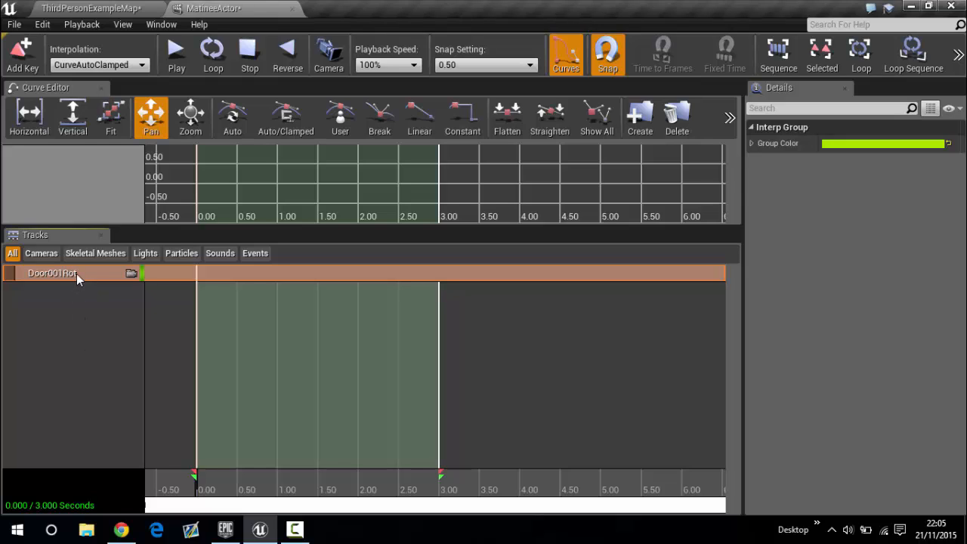
Step: Delete the existing Door001Rot group, and select the Door001 actor in the level with Matinee kept open
key("Delete")
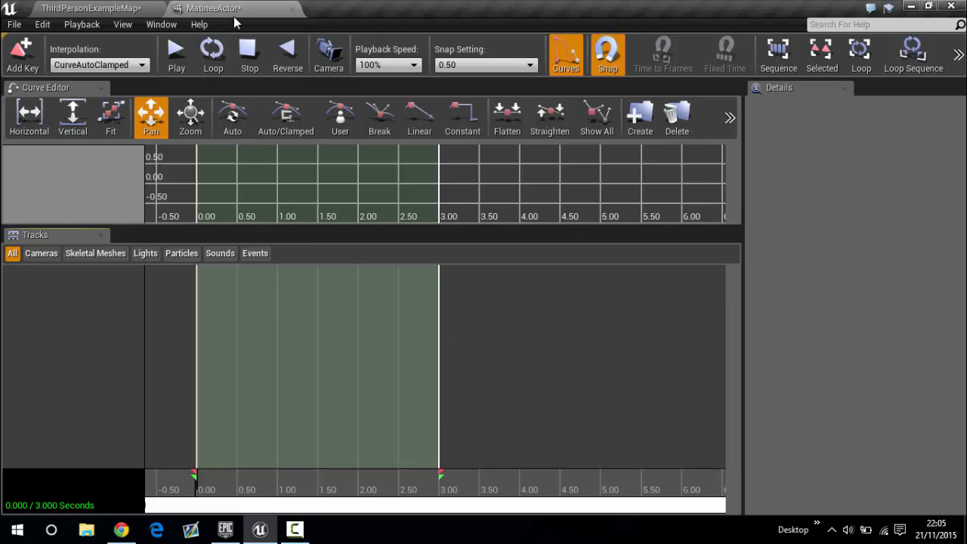
mouse_move(244, 11)
left_mouse_down()
mouse_move(259, 138)
mouse_move(229, 194)
mouse_move(237, 194)
left_mouse_up()
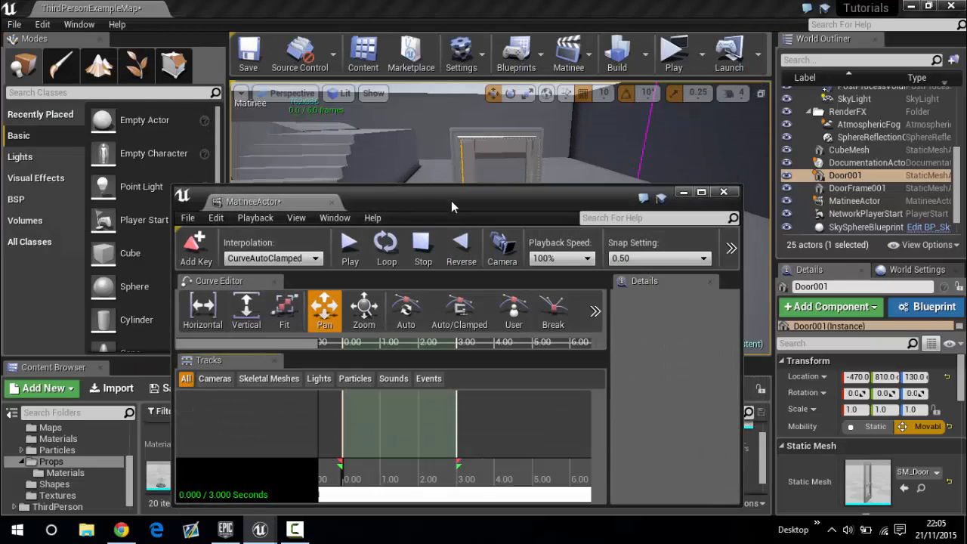
left_click_drag(451, 200, 173, 137)
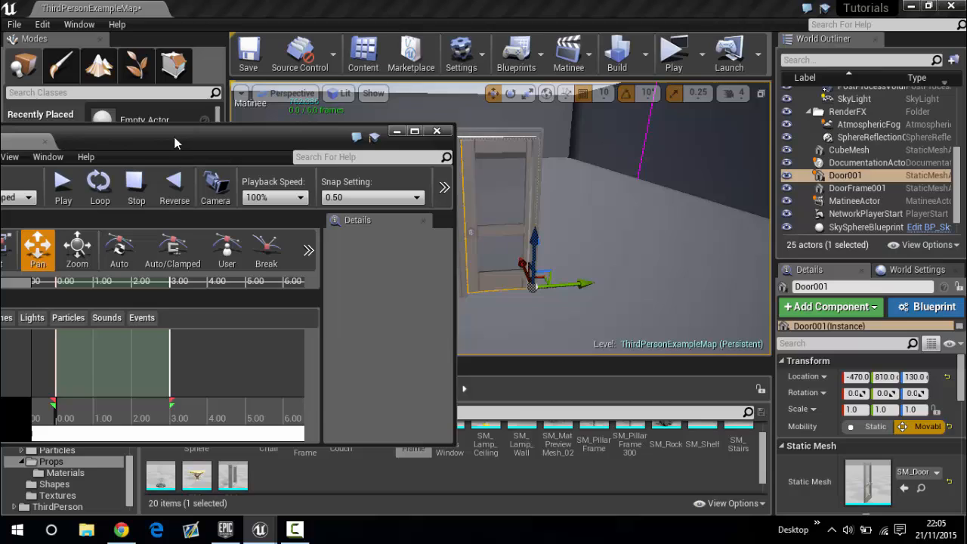
left_click(858, 176)
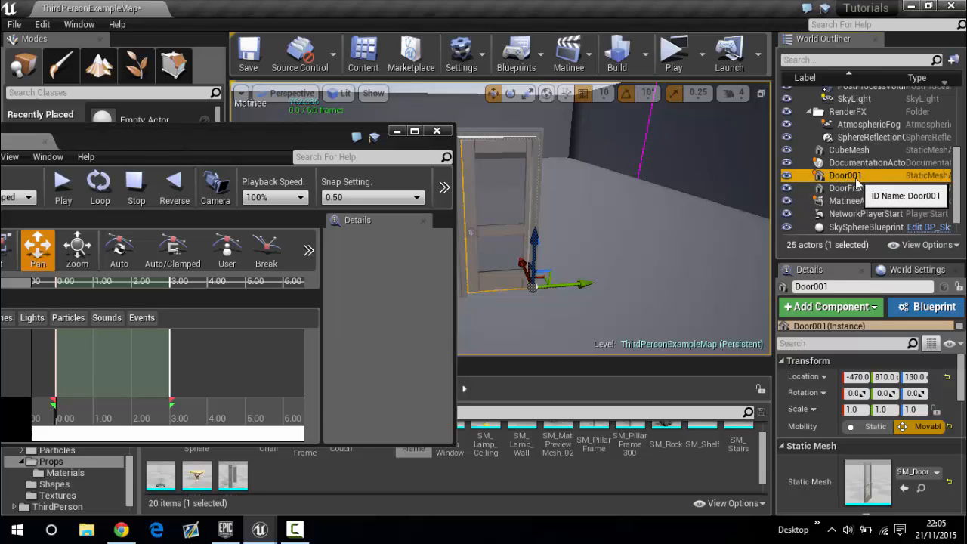
Step: Add a new empty group named Door001Rot to the Matinee for the selected Door001 actor
left_click_drag(218, 137, 501, 88)
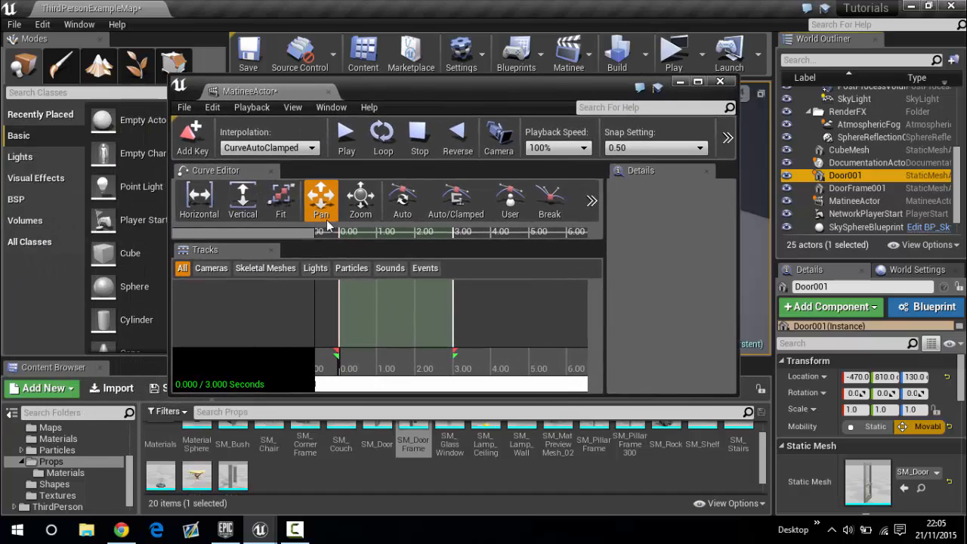
right_click(237, 294)
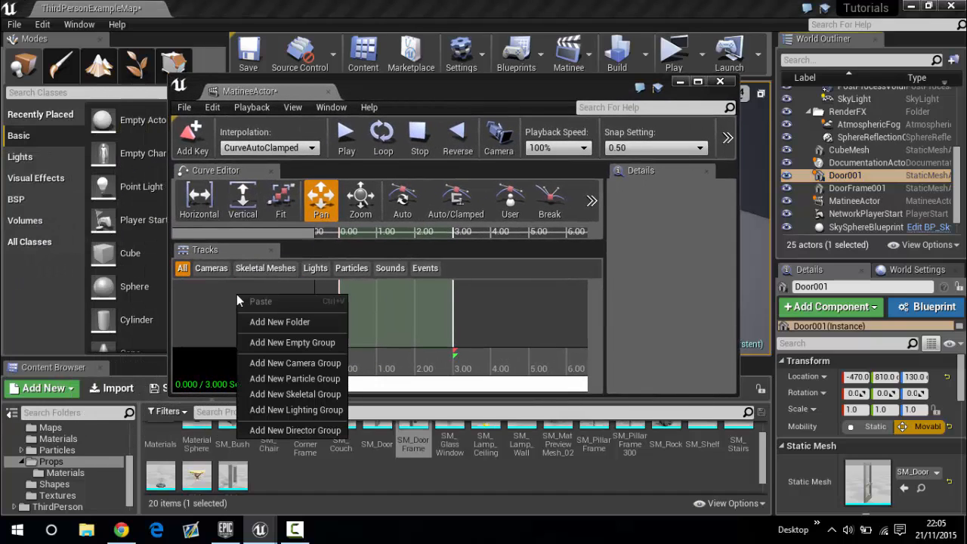
left_click(262, 343)
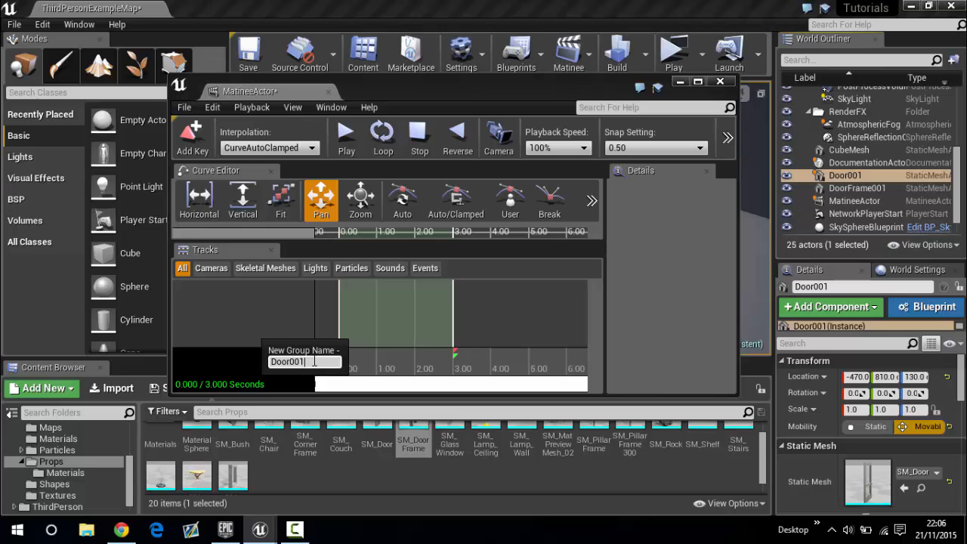
key("Return")
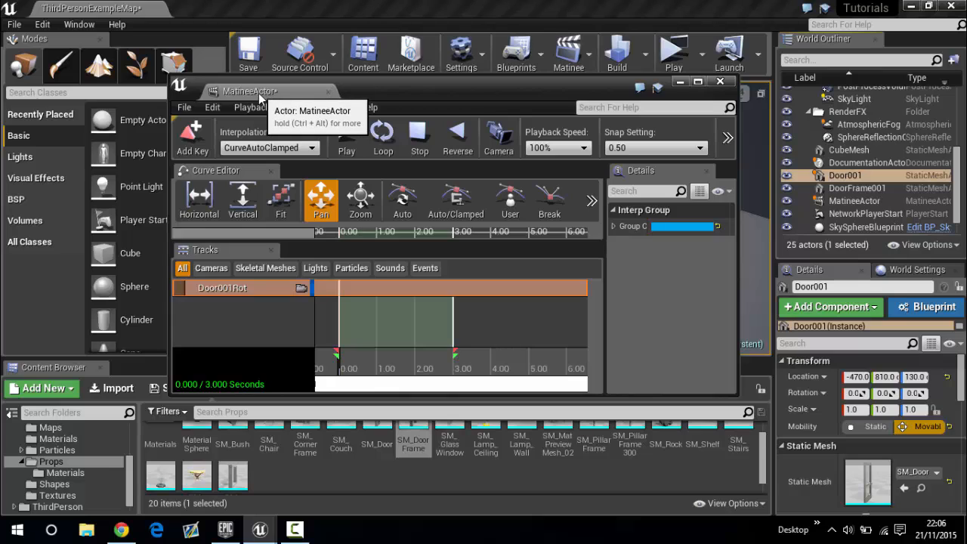
left_click_drag(259, 93, 238, 17)
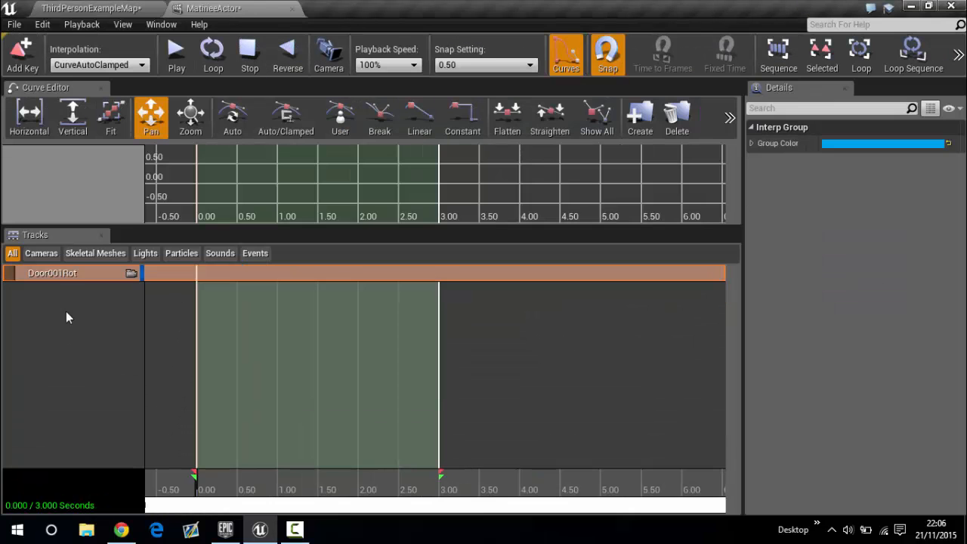
Step: Add a movement track to the Door001Rot group and place a second key at 3.00 seconds
right_click(61, 273)
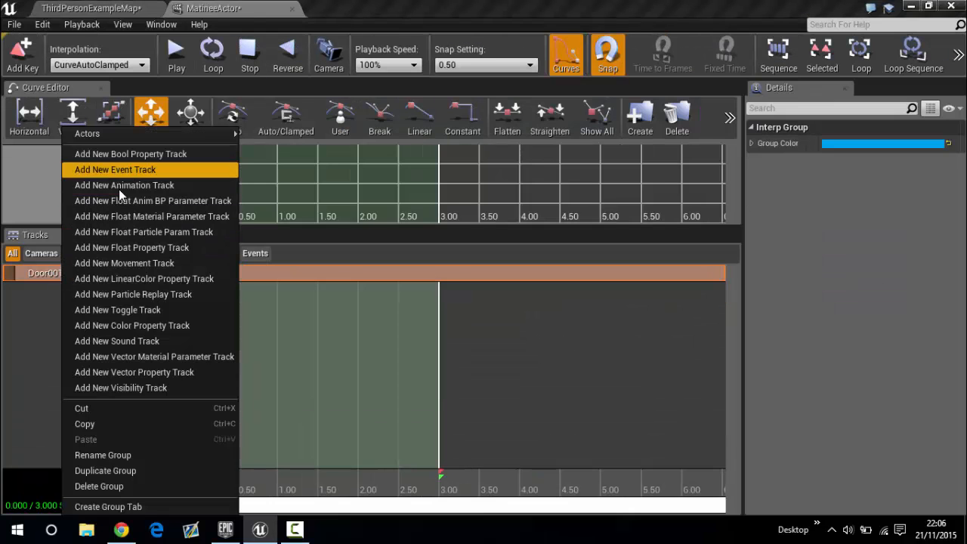
left_click(138, 263)
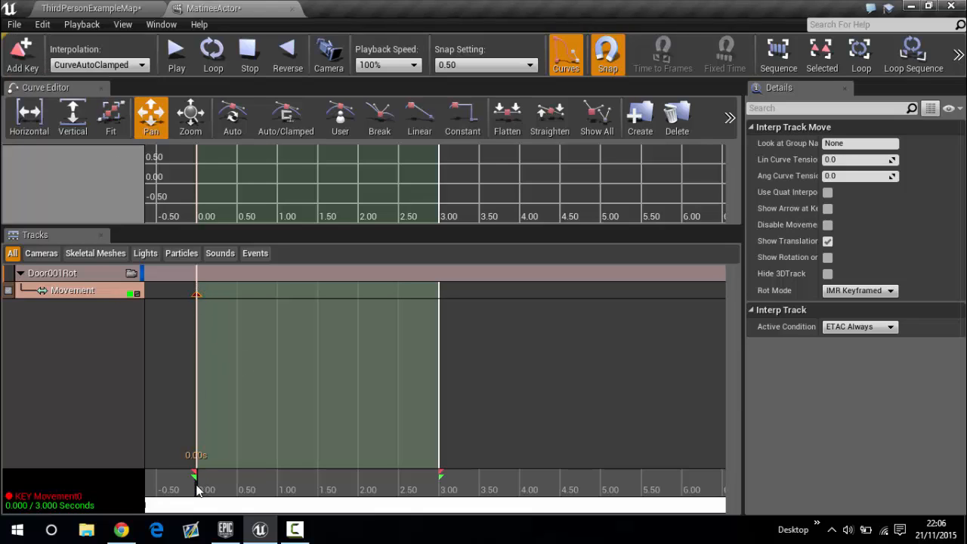
left_click_drag(197, 490, 466, 498)
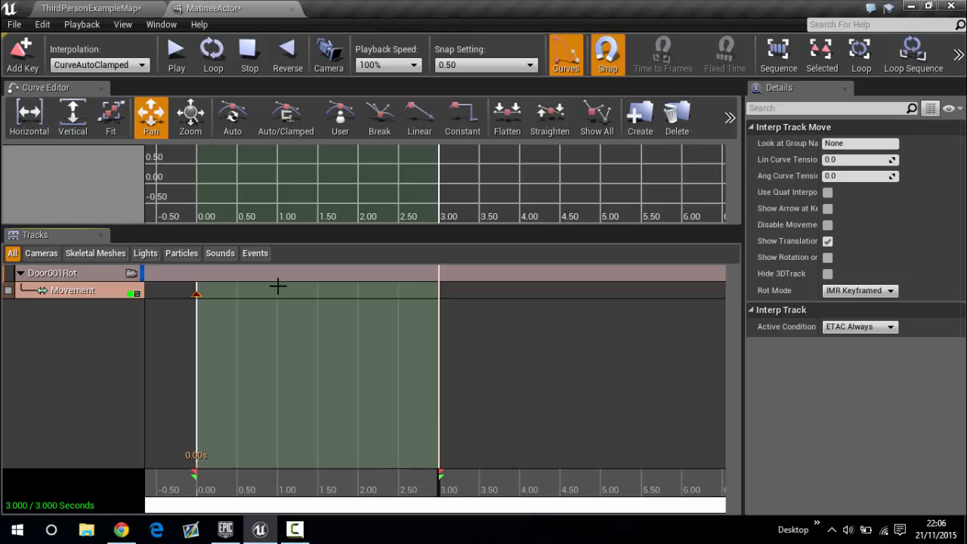
left_click(23, 56)
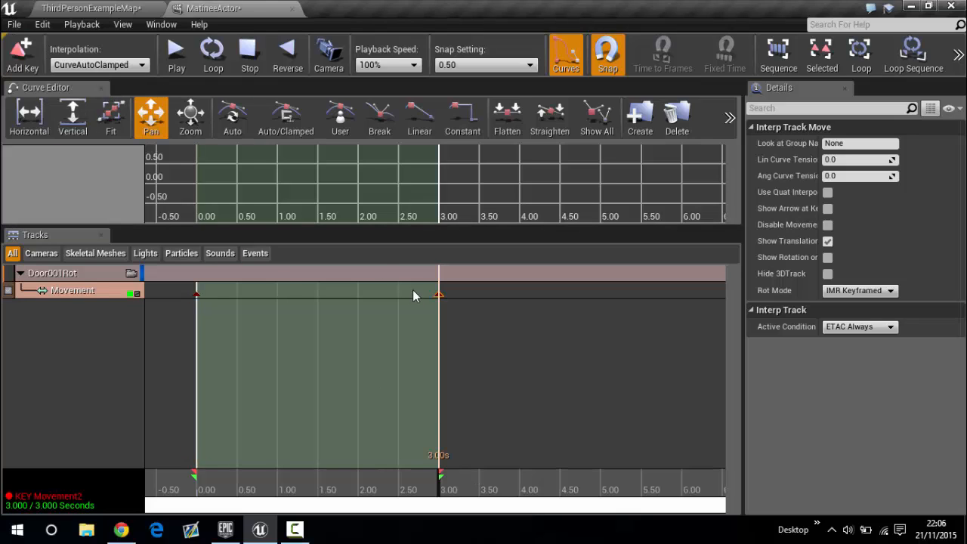
Step: Rotate the Door001 actor about 90 degrees around its vertical axis in the level for the 3.00-second key
left_click(75, 6)
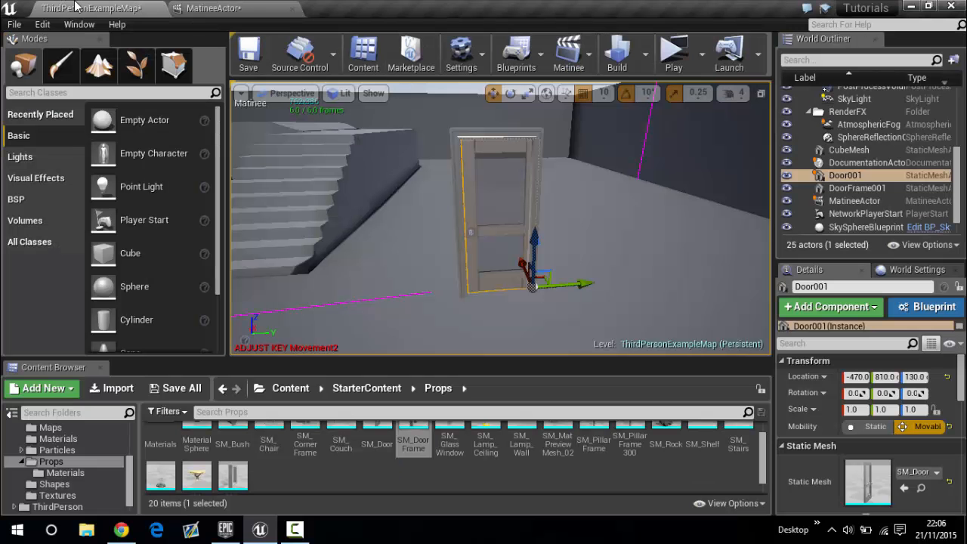
left_click(516, 98)
right_click_drag(648, 208, 652, 242)
key("w")
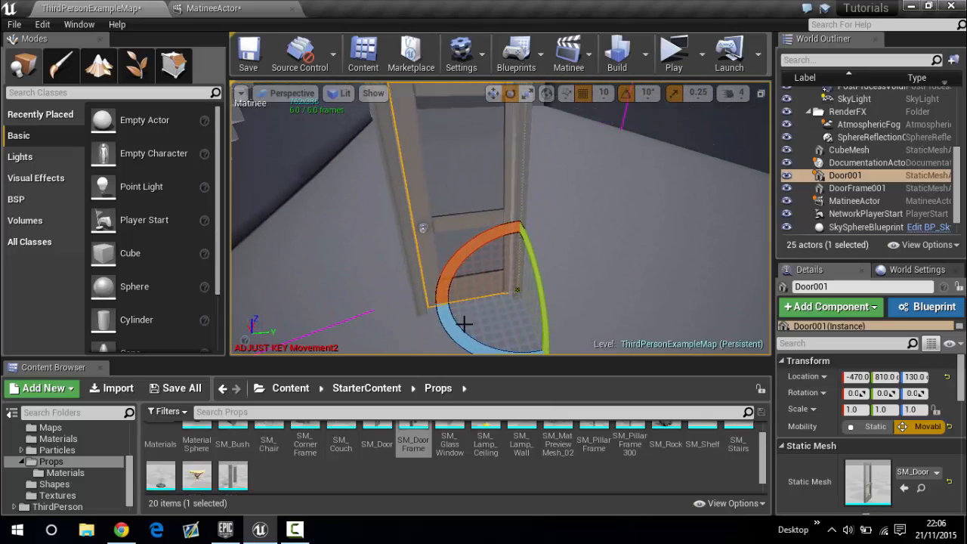
left_click_drag(450, 326, 574, 333)
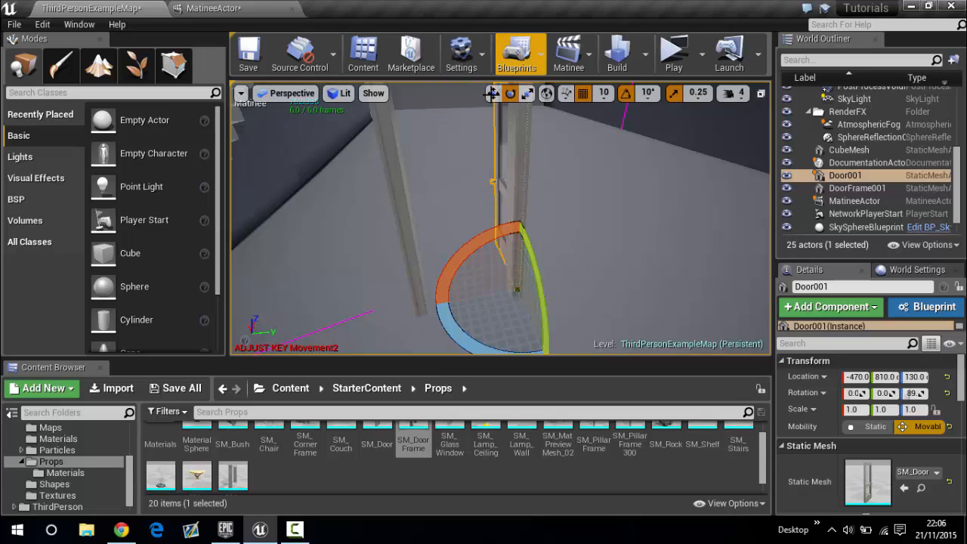
Step: Preview the door animation forward, in reverse and looped beside the level view, and close the Matinee editor
left_click(215, 8)
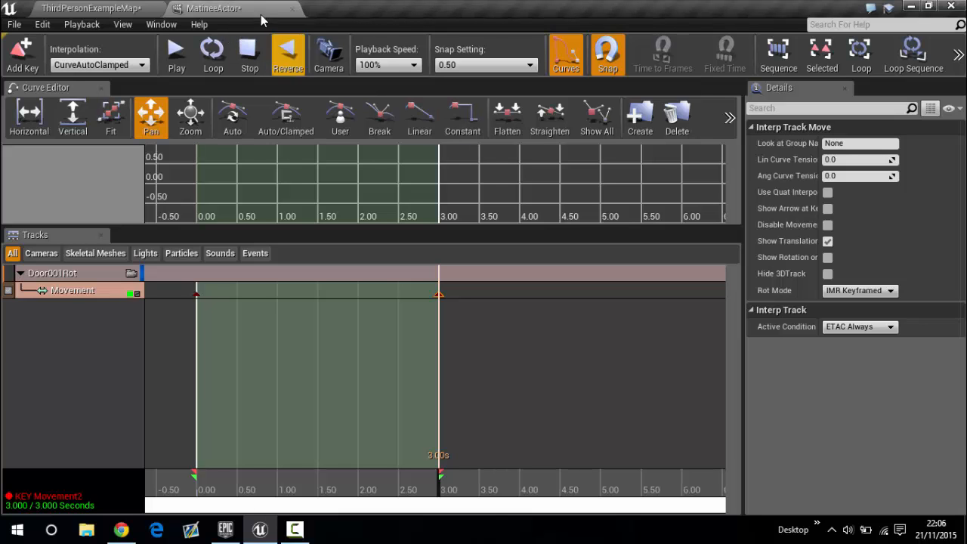
left_click_drag(261, 10, 681, 102)
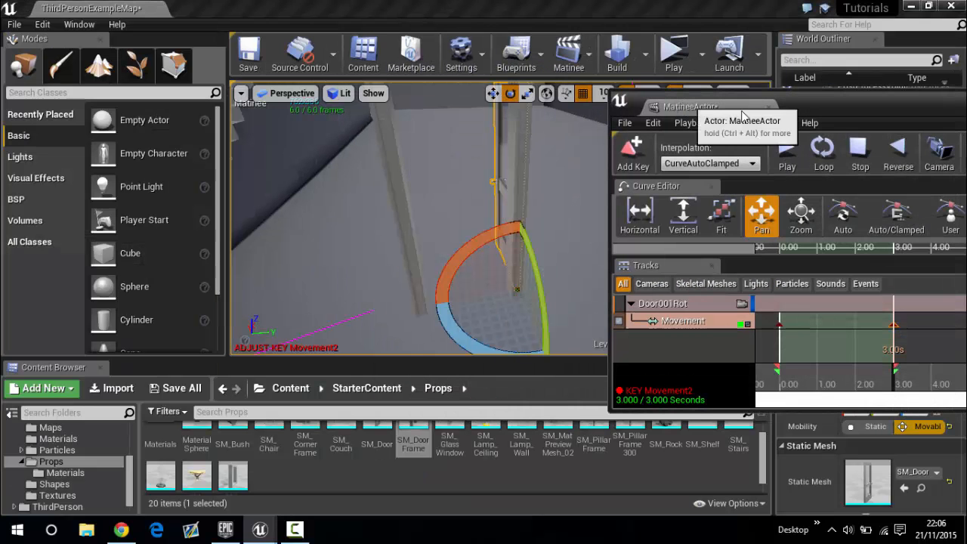
left_click_drag(824, 101, 798, 77)
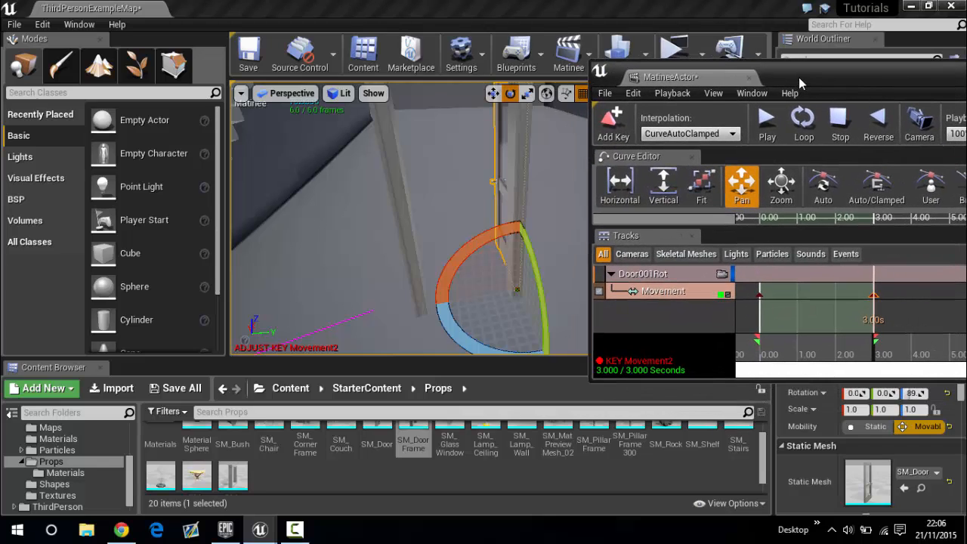
left_click(769, 124)
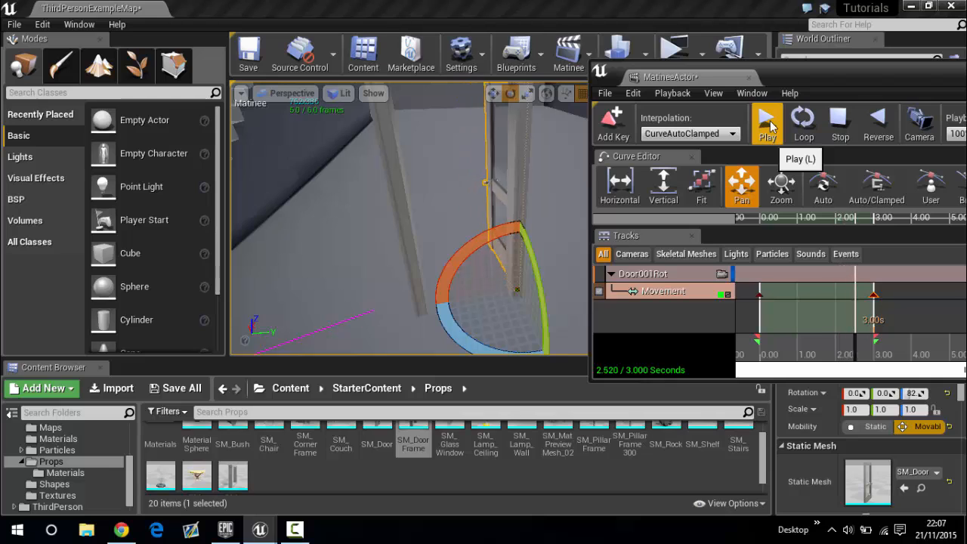
left_click(768, 125)
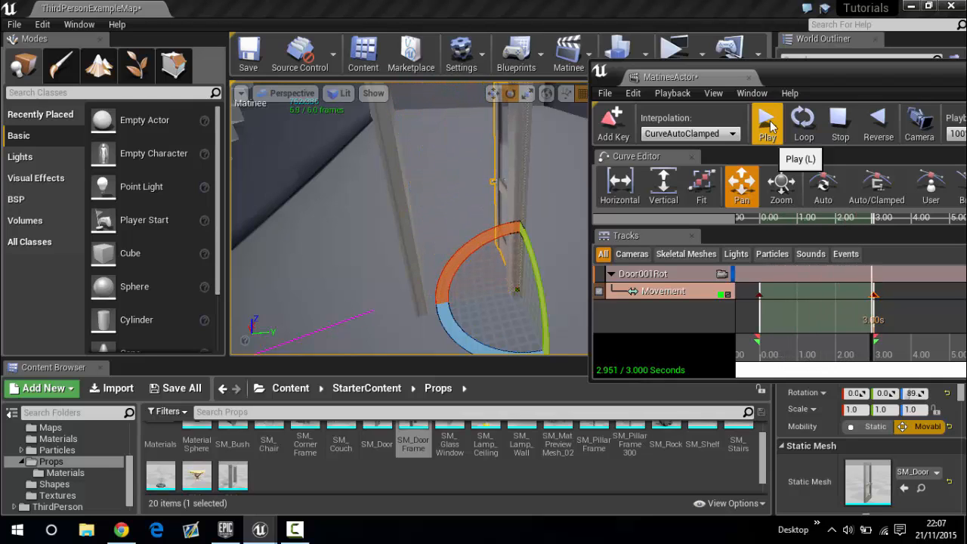
left_click(769, 124)
left_click(879, 125)
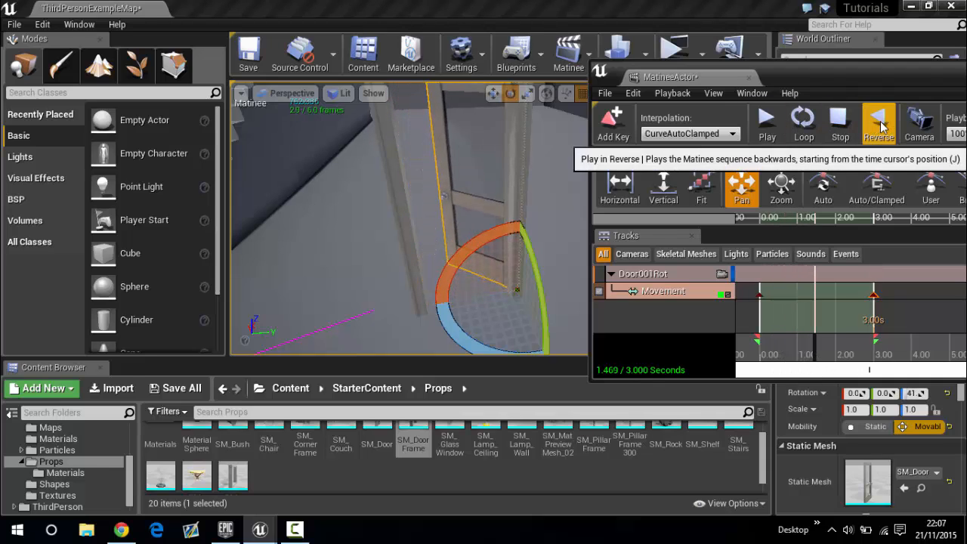
left_click(803, 125)
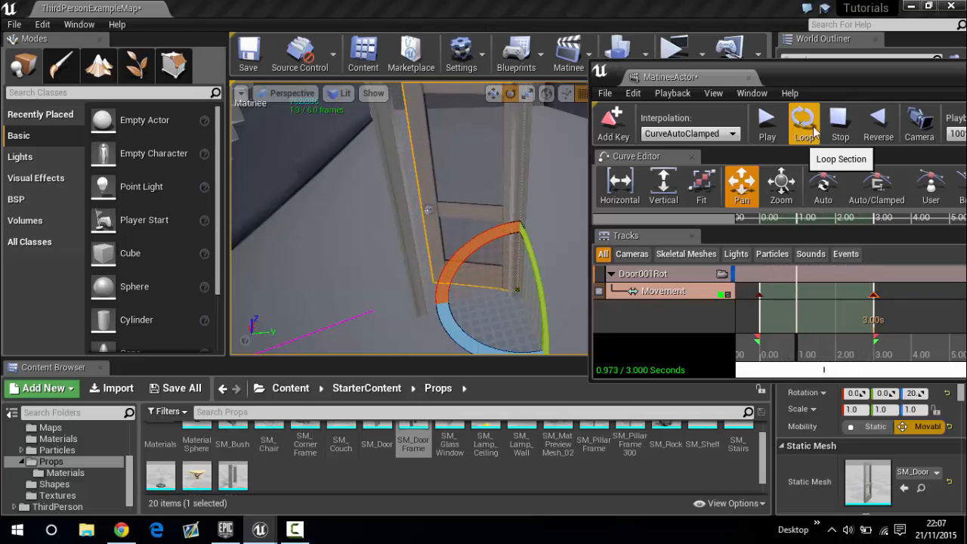
left_click(839, 121)
left_click_drag(770, 80, 550, 119)
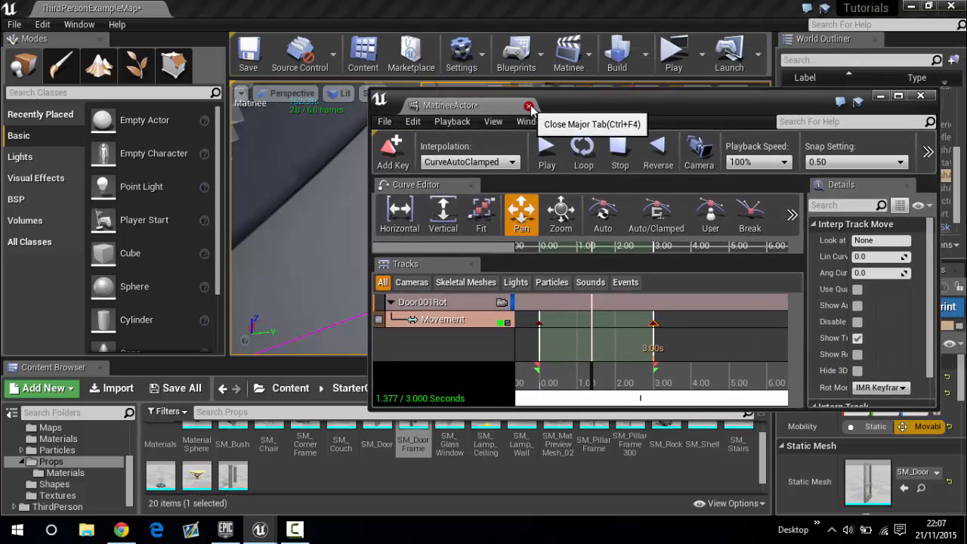
left_click(531, 106)
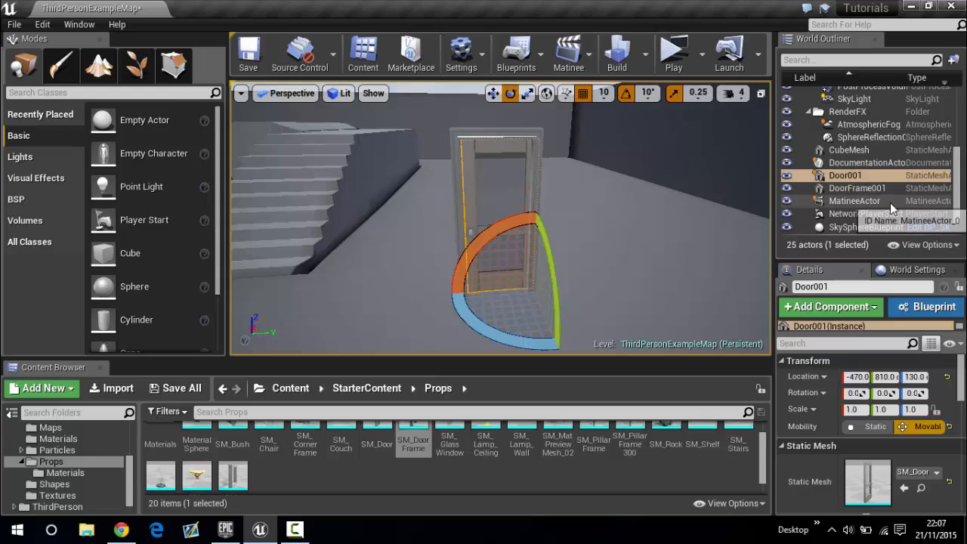
Step: Rename the MatineeActor in the level as Door001RotAnim
left_click(867, 205)
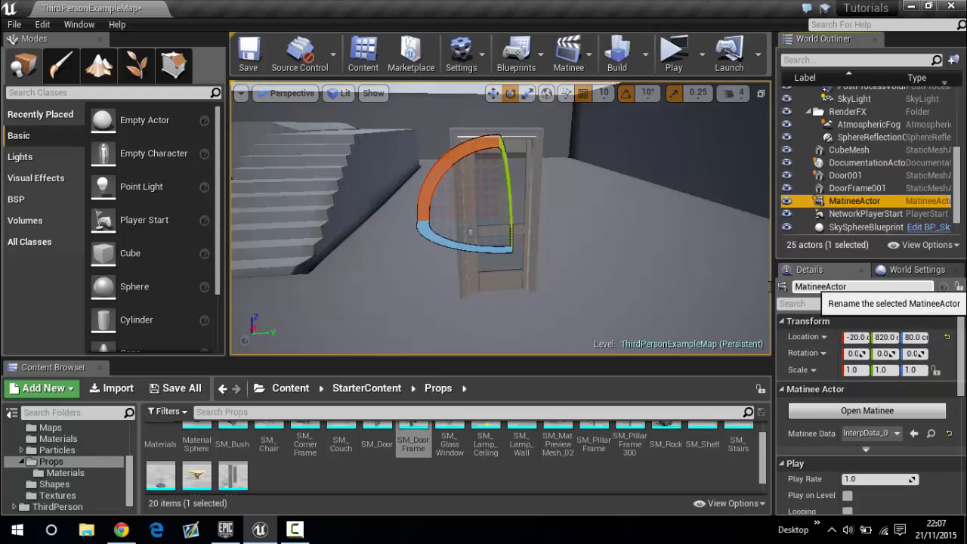
left_click(881, 286)
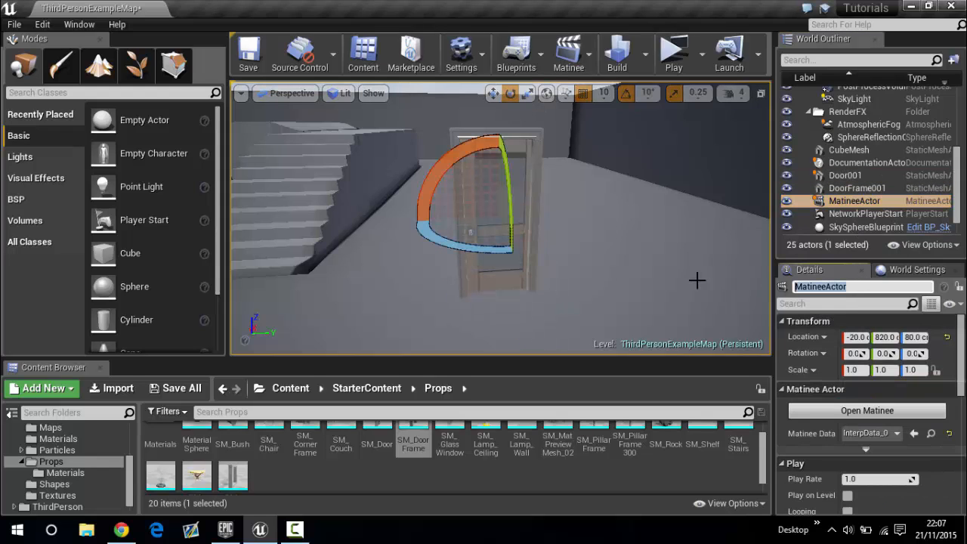
type("Door001RotAnim")
key("Return")
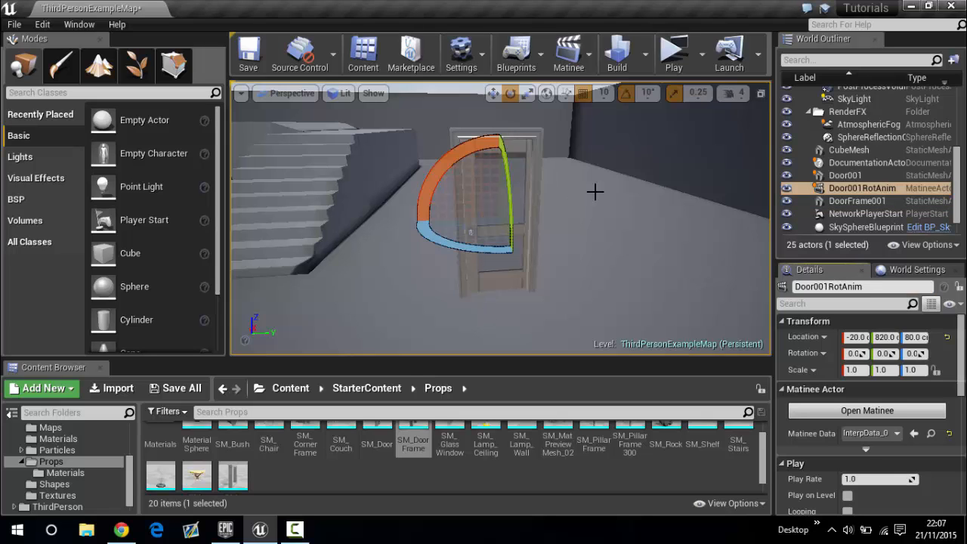
Step: Move the Door001RotAnim actor directly above the door frame, to about X -470, Y 770, Z 370
right_click_drag(596, 191, 619, 186)
key("w")
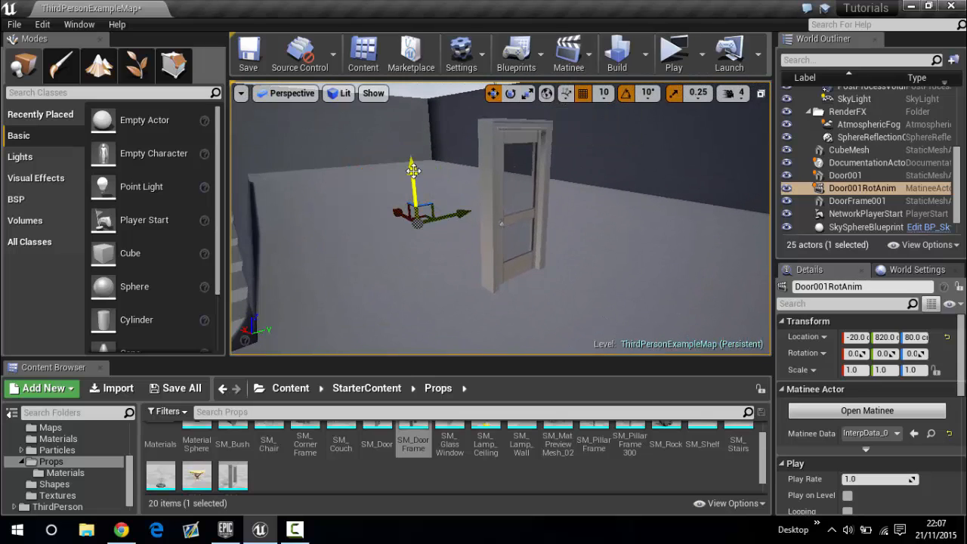
left_click_drag(412, 171, 408, 121)
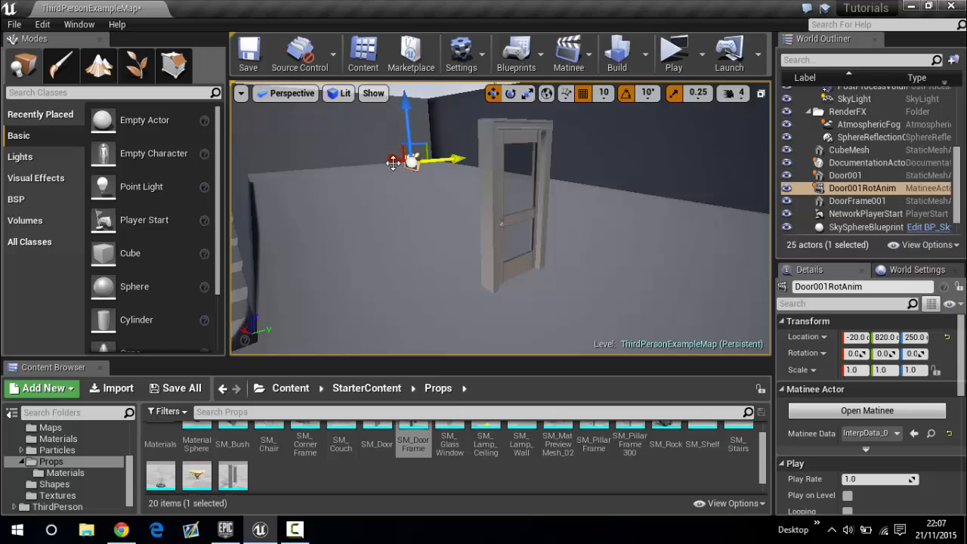
left_click_drag(392, 162, 487, 193)
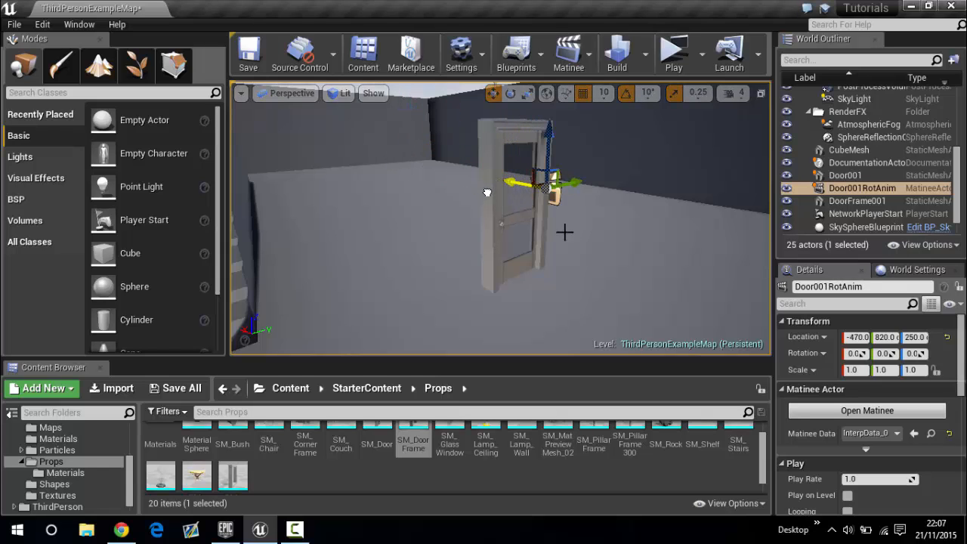
key("d")
right_click_drag(565, 232, 520, 236)
key("w")
key("a")
key("s")
left_click_drag(517, 226, 529, 92)
mouse_move(529, 92)
right_mouse_down()
mouse_move(506, 95)
mouse_move(529, 94)
right_mouse_up()
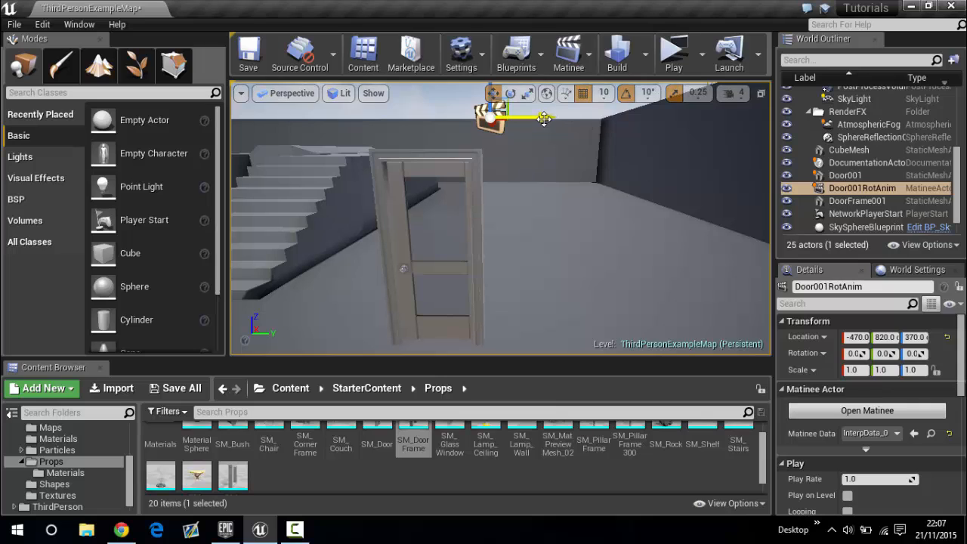
left_click_drag(544, 118, 484, 117)
right_click_drag(577, 195, 587, 206)
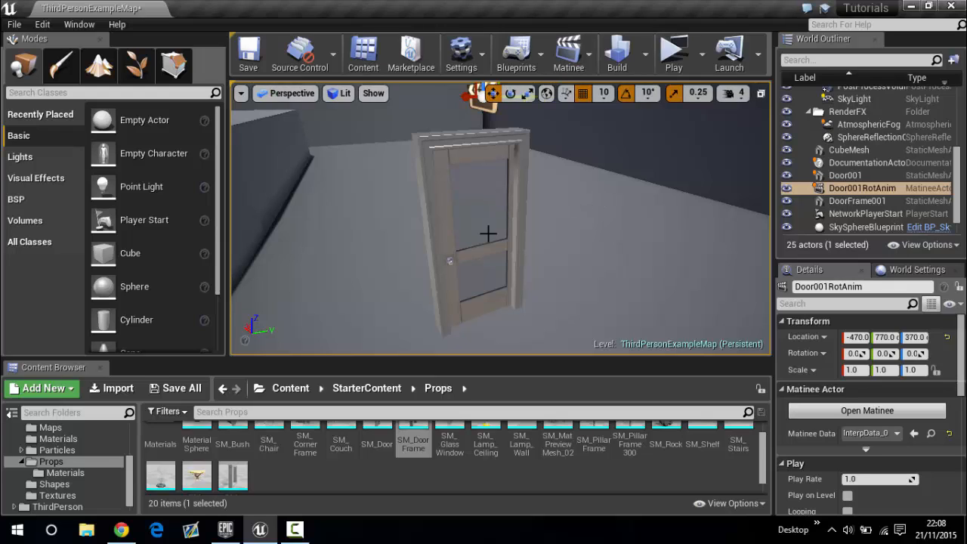
left_click(430, 477)
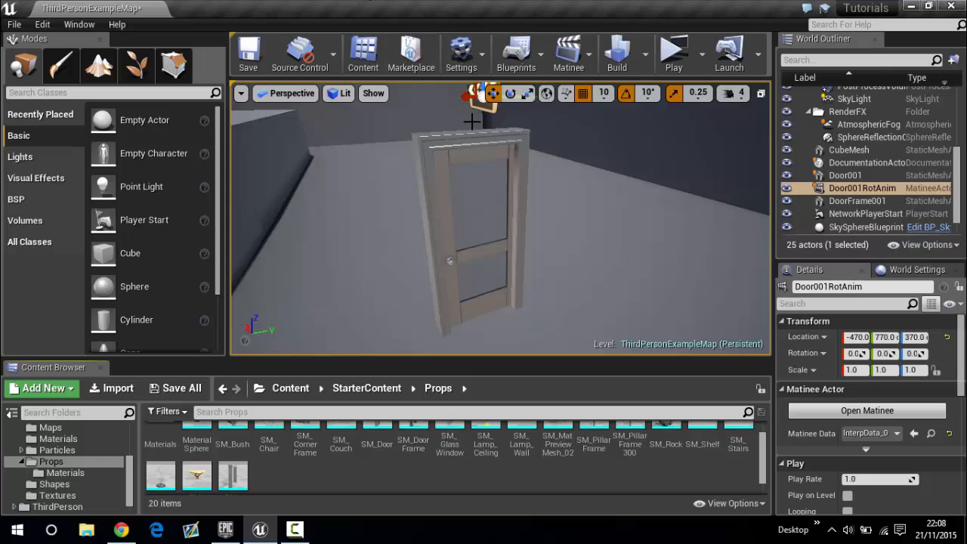
left_click(462, 54)
left_click(481, 59)
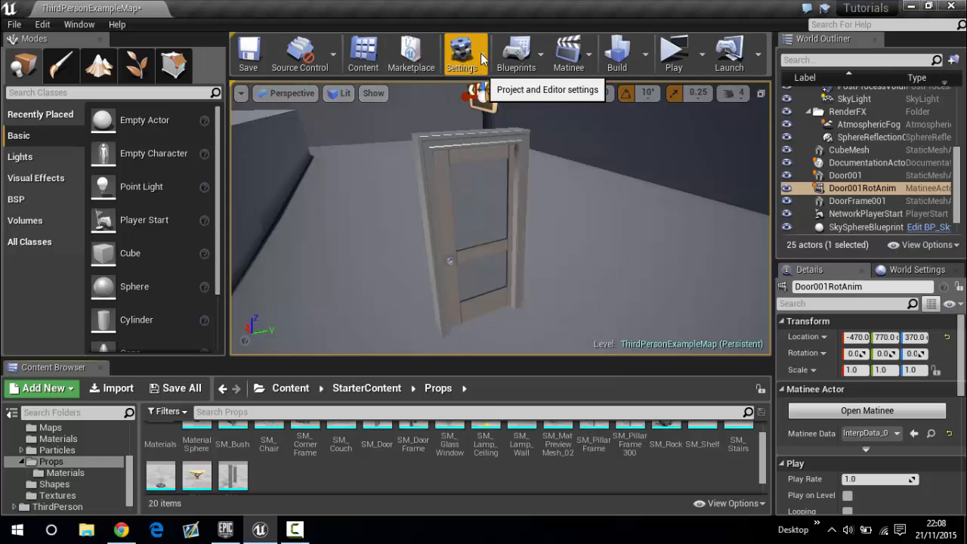
left_click(480, 59)
left_click(481, 59)
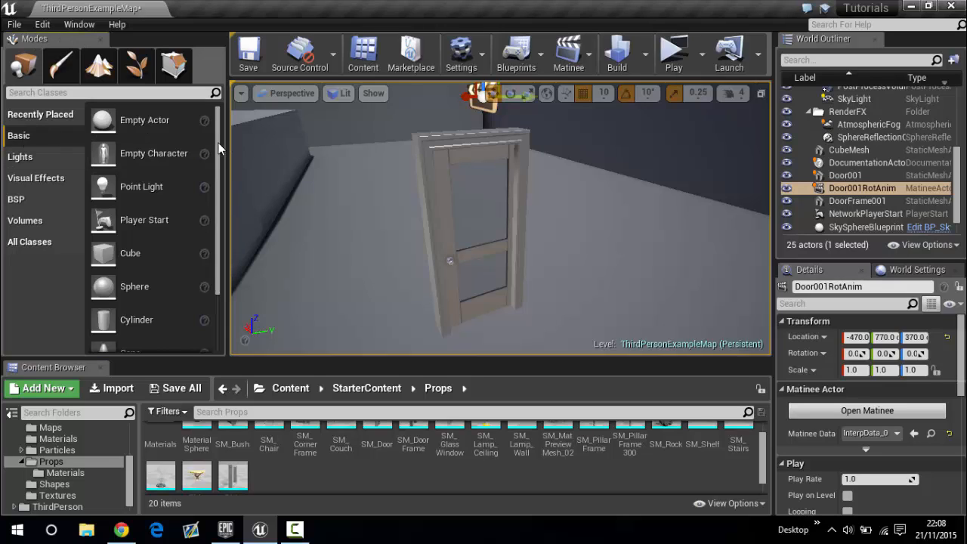
Step: Place a Box Trigger at the base of the door, about 58 in Y extent, at about X -470, Y 760
scroll(219, 147, "down", 4)
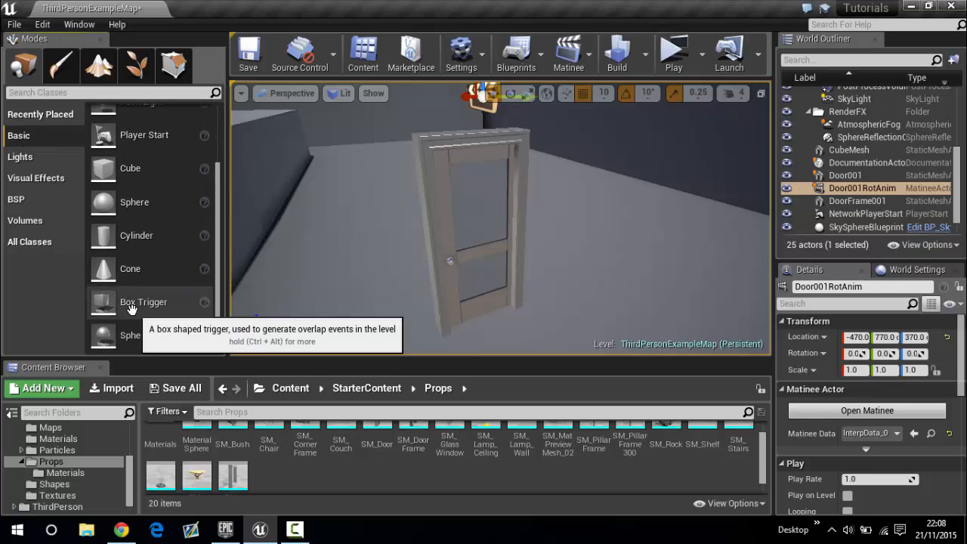
left_click_drag(130, 308, 525, 282)
key("w")
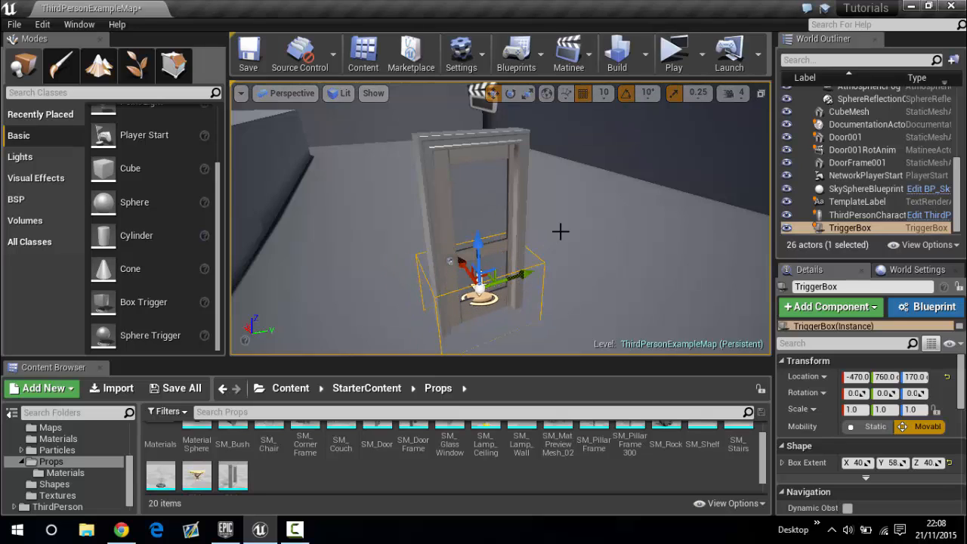
Step: Scale the trigger box to an X extent of about 88 through the doorway and stretch it vertically to suit the door's height
right_click_drag(561, 231, 665, 231)
key("a")
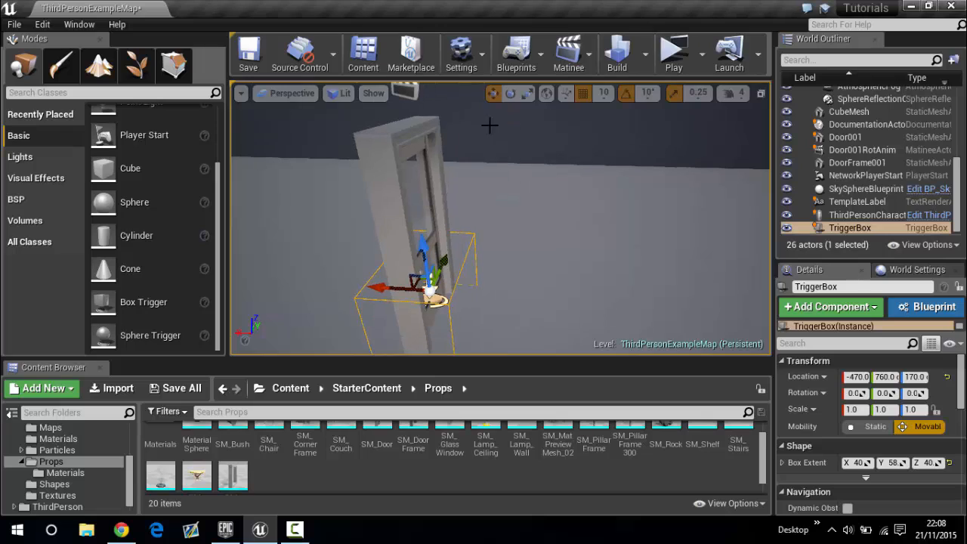
left_click(526, 93)
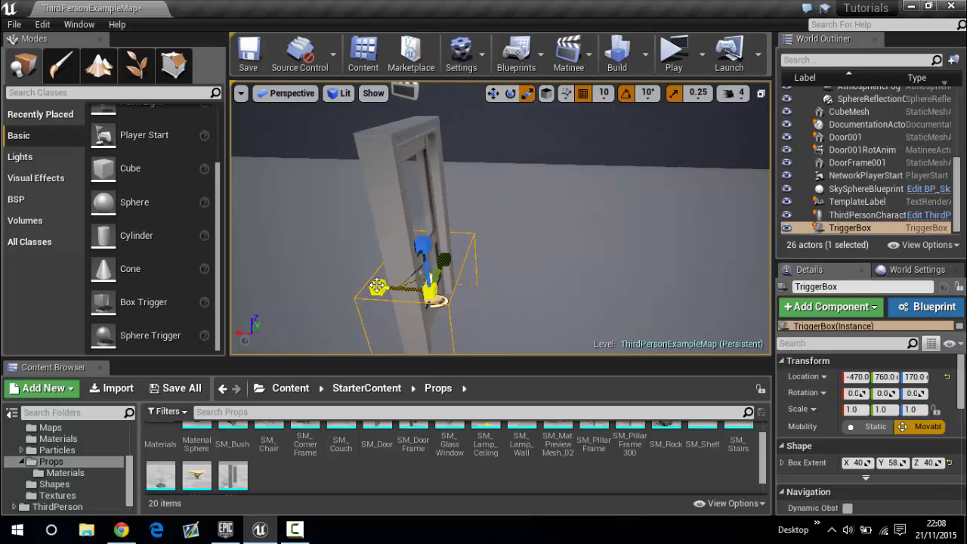
left_click_drag(377, 285, 325, 289)
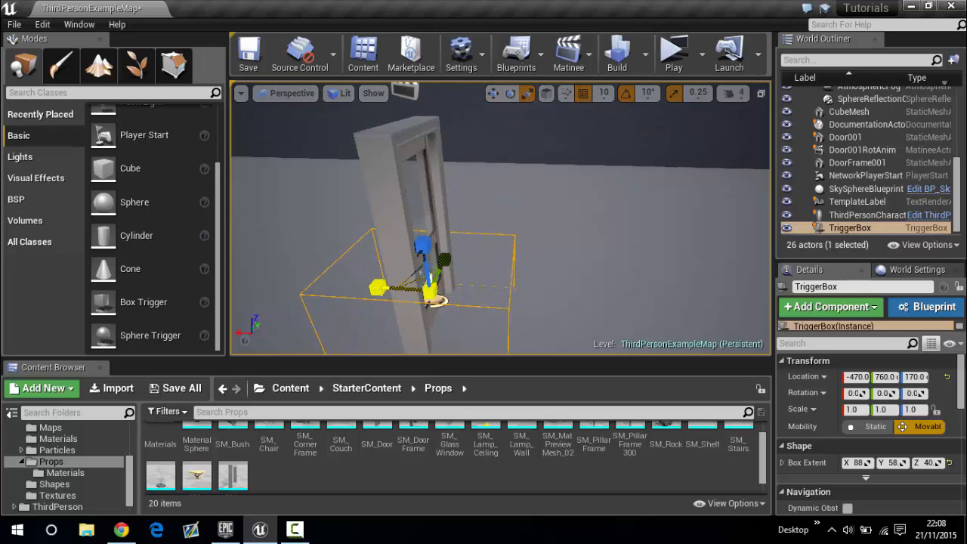
left_click_drag(647, 235, 622, 197, "alt")
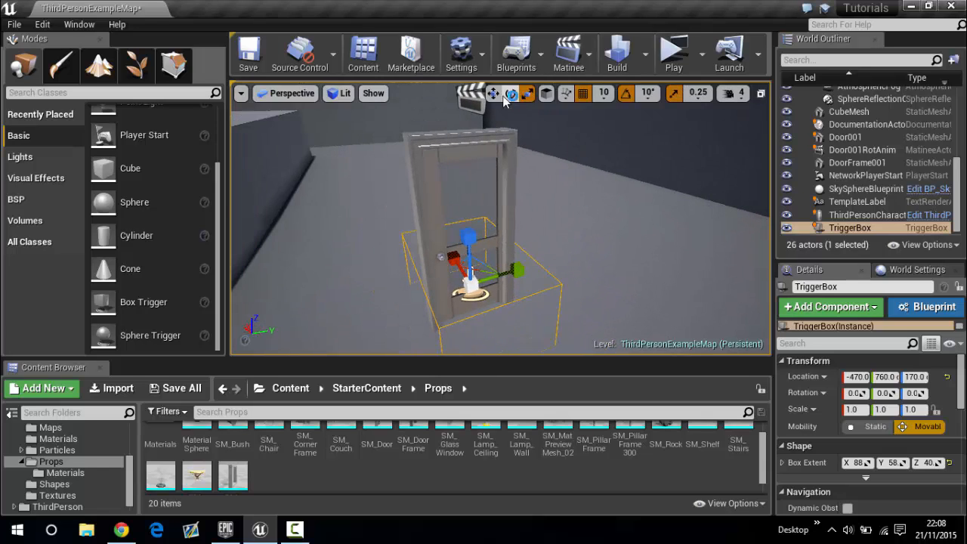
left_click(493, 93)
left_click(527, 93)
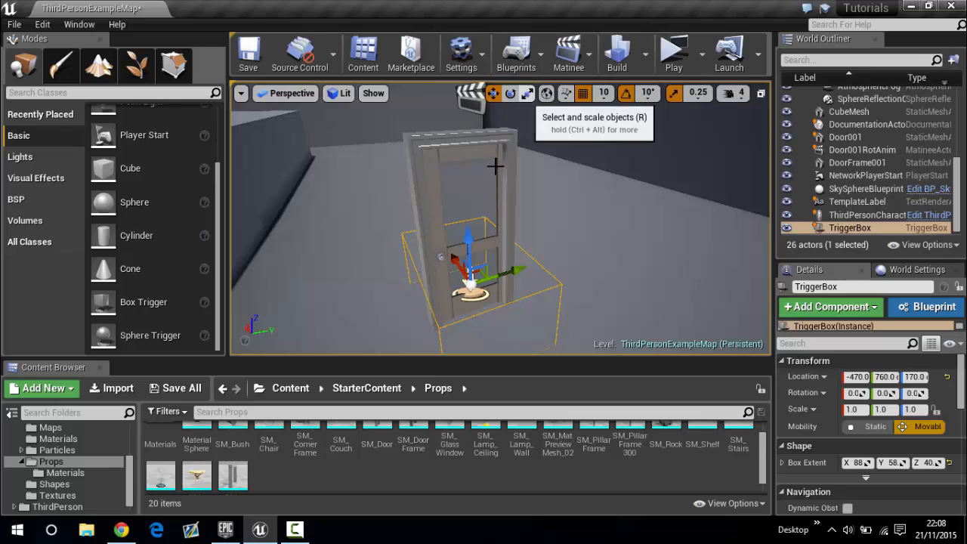
left_click_drag(468, 236, 468, 185)
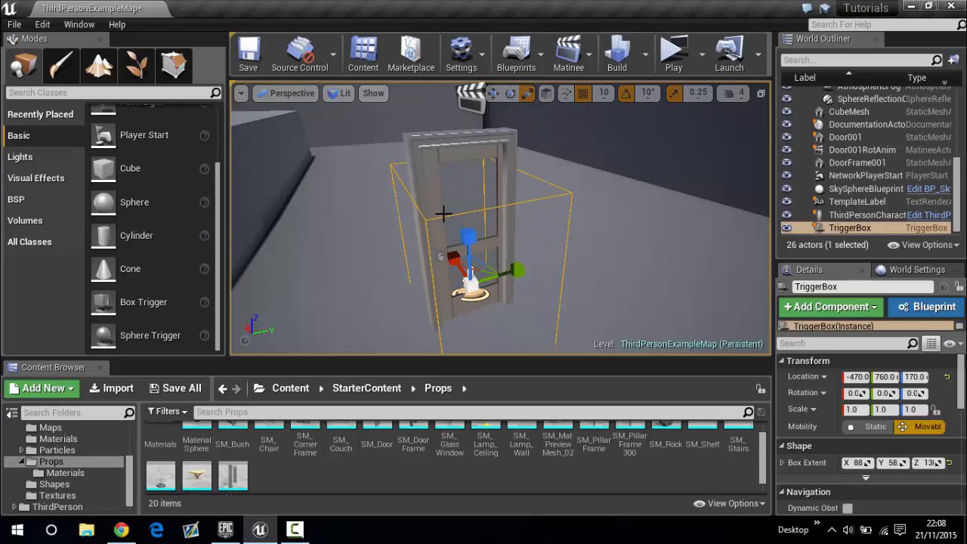
Step: Raise the trigger box to about Z 260 and rename it Door001RotAnimTrigger
left_click(492, 93)
left_click_drag(471, 226, 482, 152)
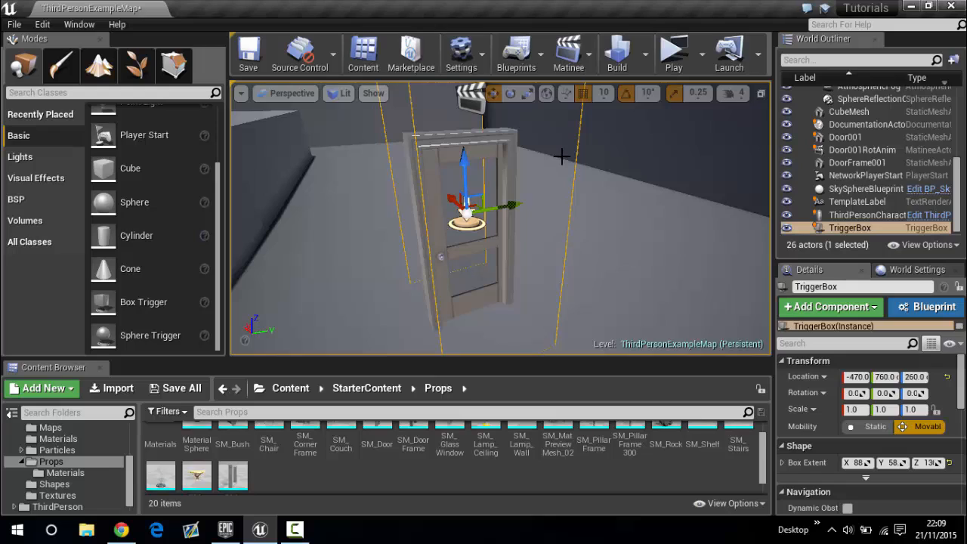
left_click(831, 286)
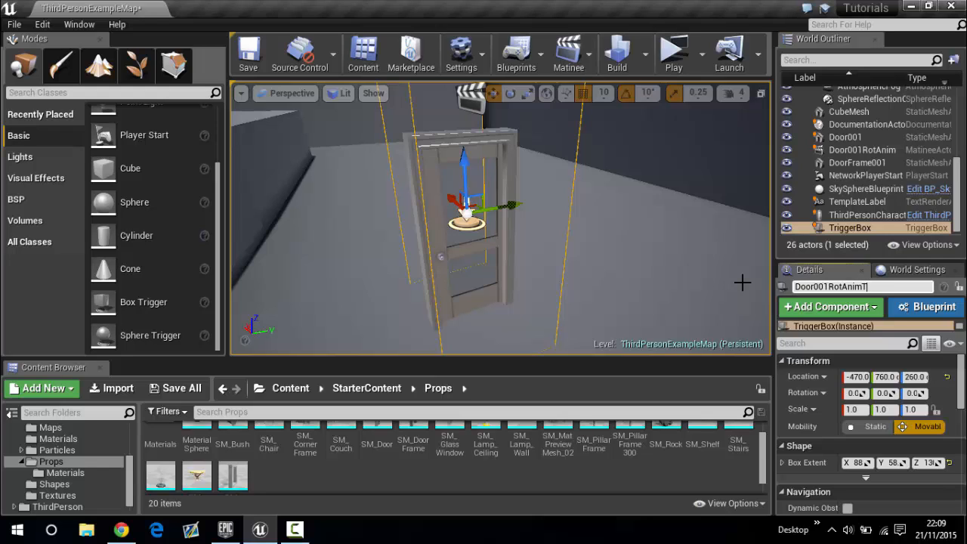
key("Return")
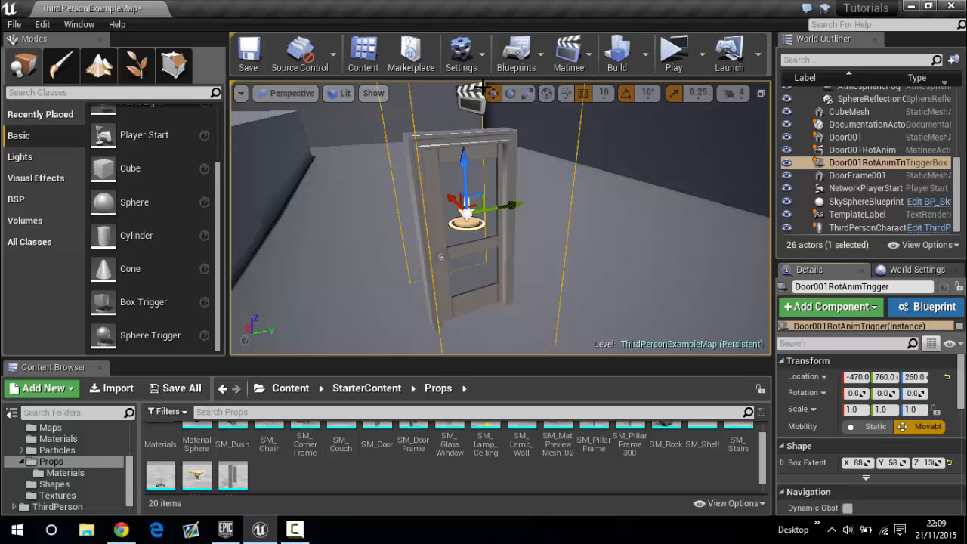
Step: Add a new action mapping named Interact in the project's input settings
left_click(476, 56)
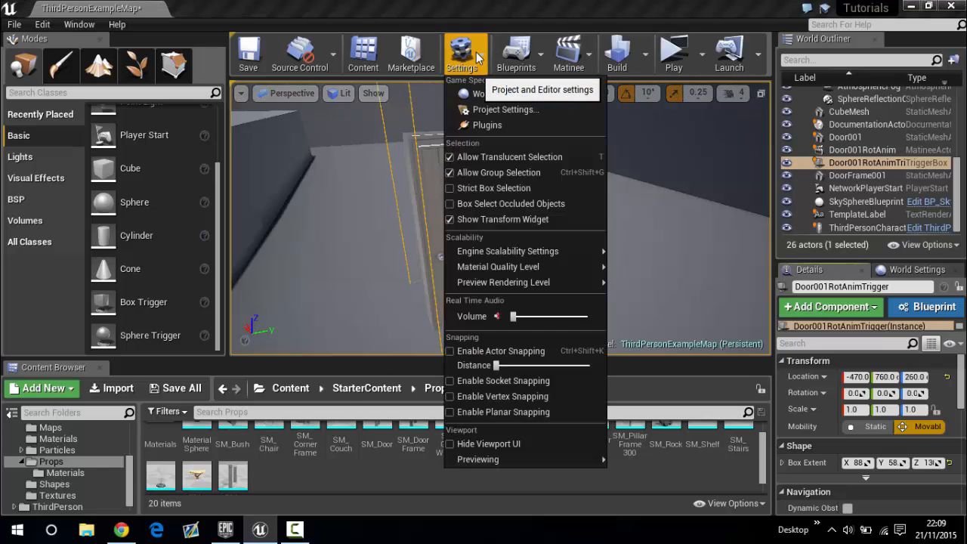
left_click(500, 109)
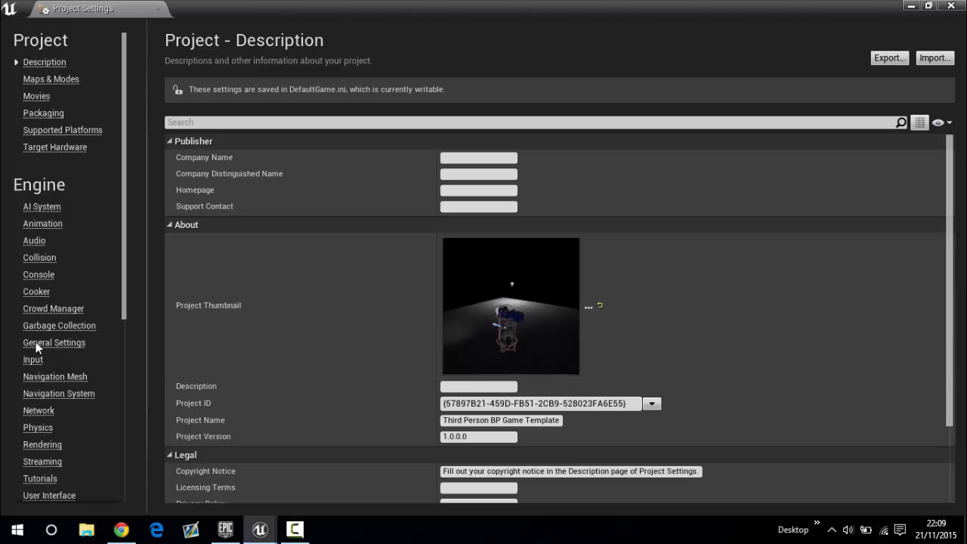
left_click(43, 362)
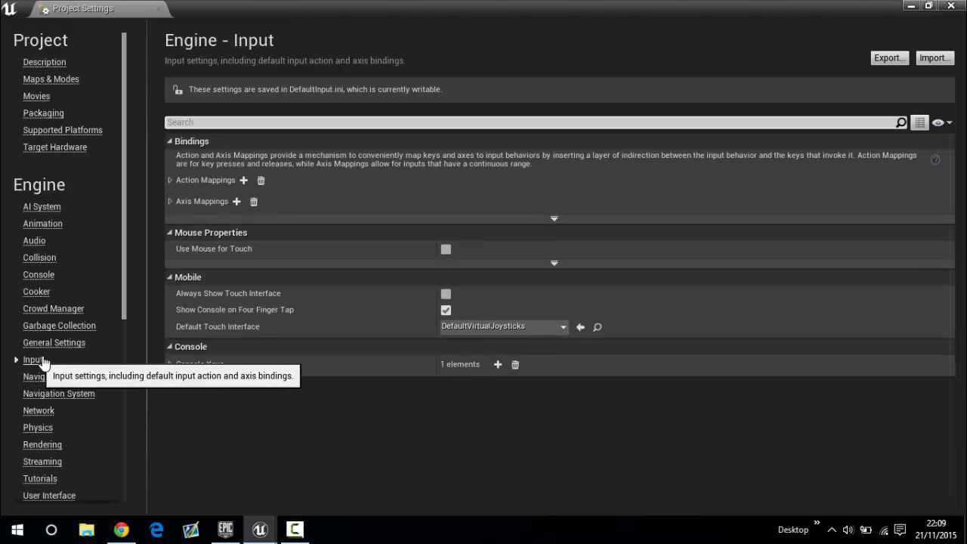
left_click(170, 180)
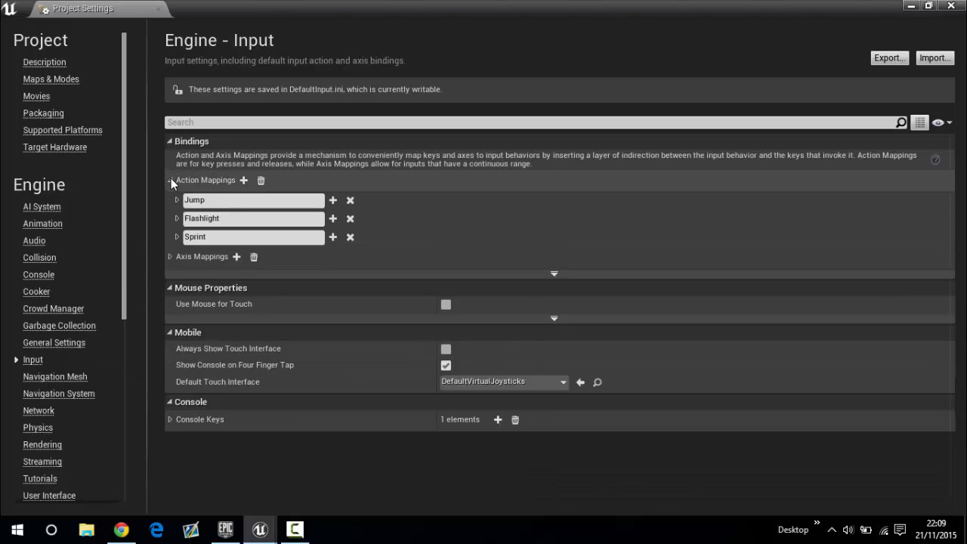
left_click(243, 180)
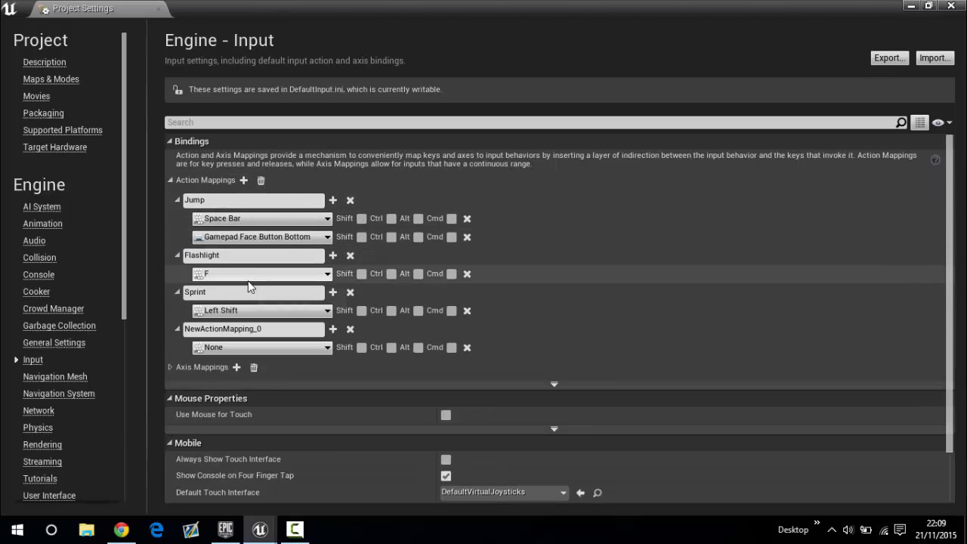
left_click_drag(259, 328, 154, 334)
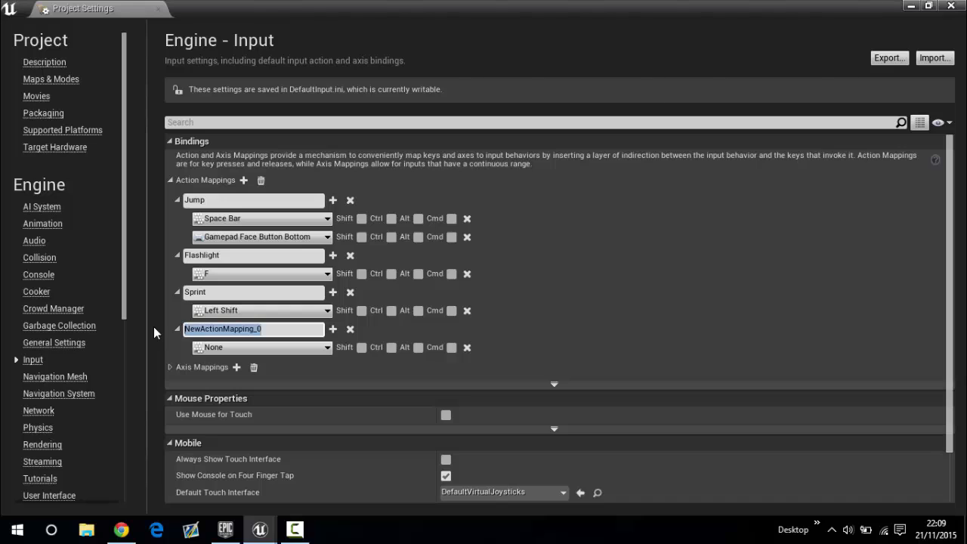
type("Intera")
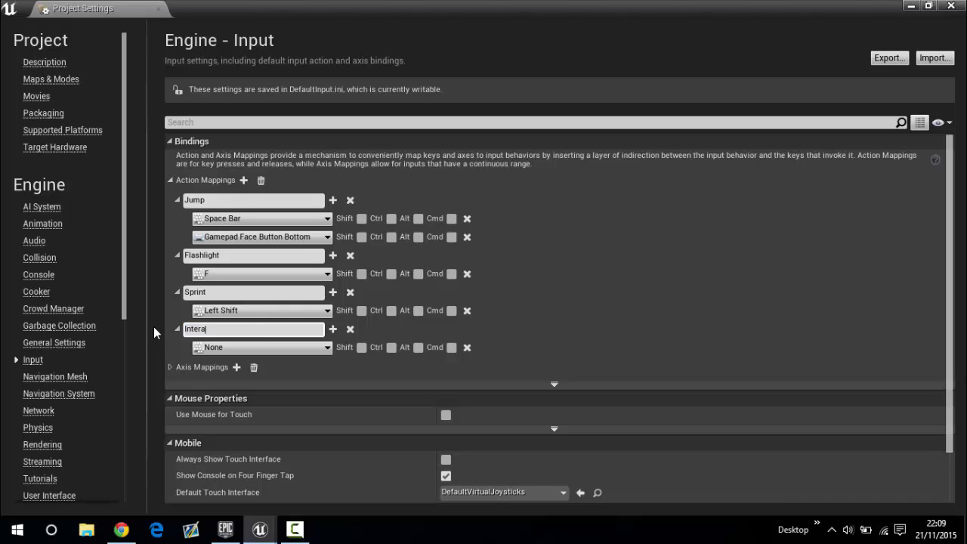
type("ct")
key("Return")
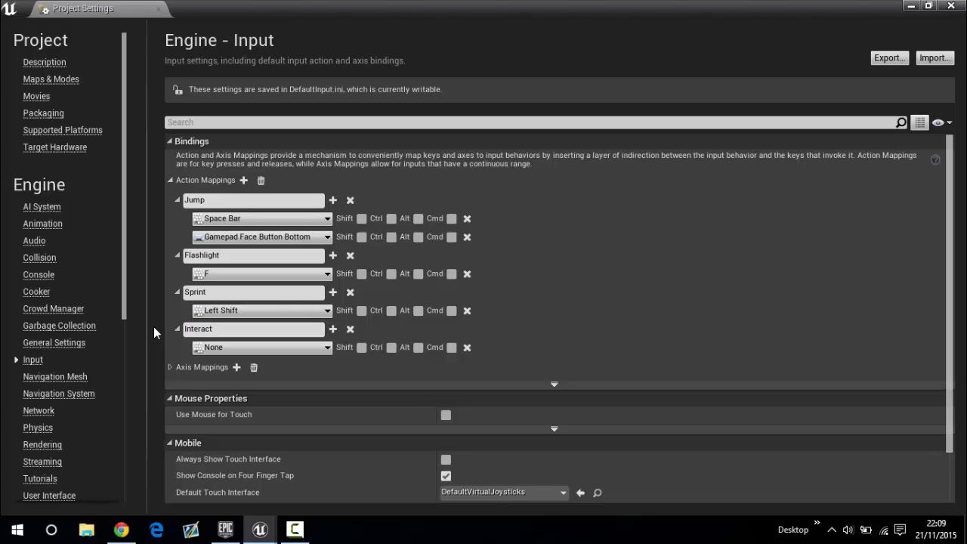
Step: Bind the Interact action mapping to the keyboard key E and close the project settings
left_click(294, 347)
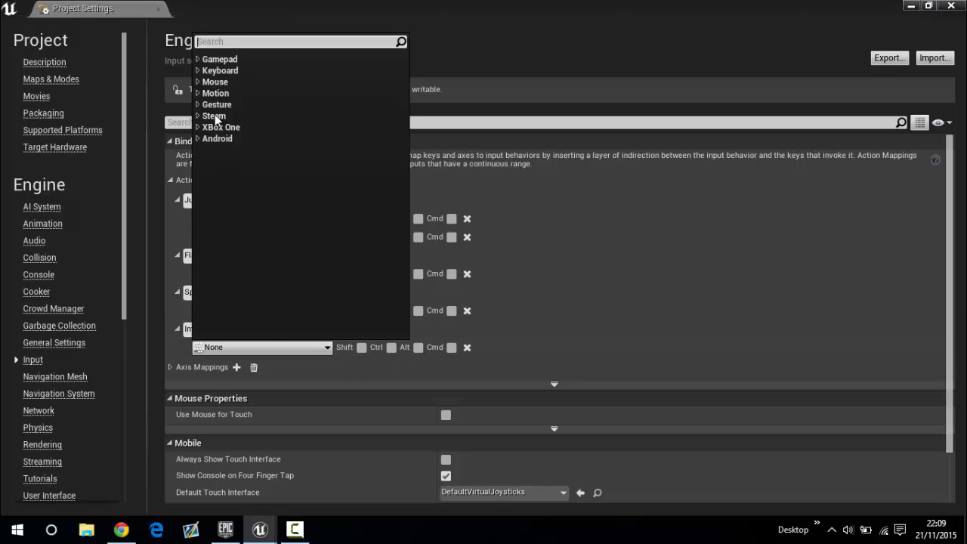
left_click(201, 71)
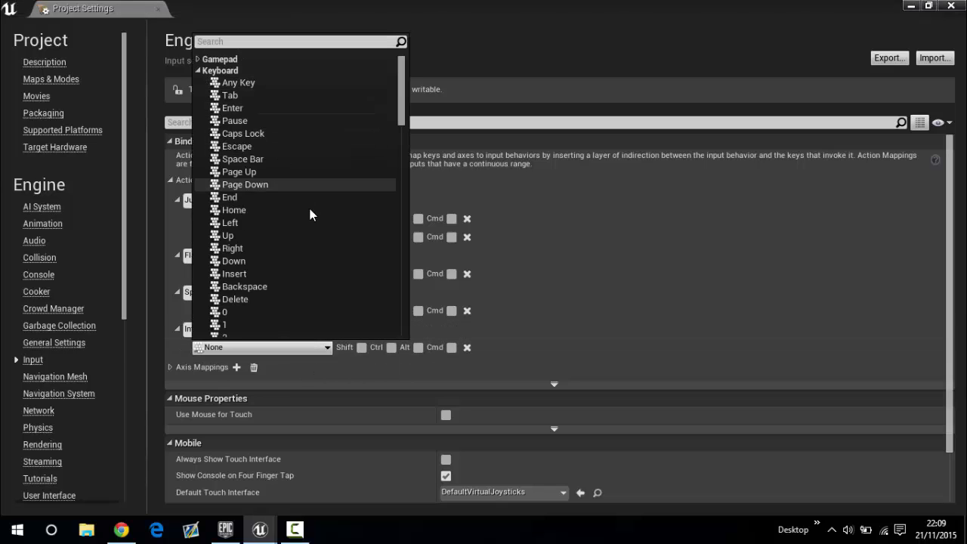
scroll(310, 215, "down", 10)
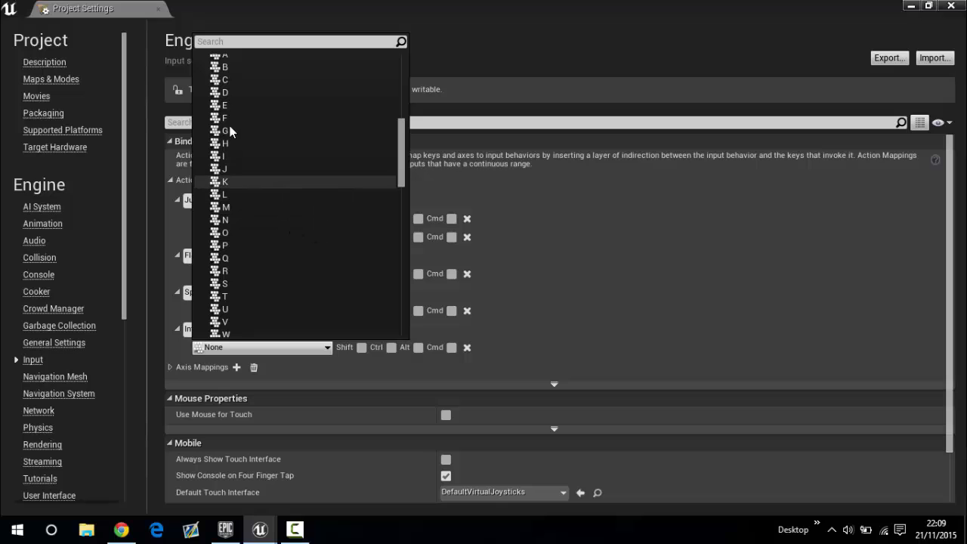
left_click(227, 105)
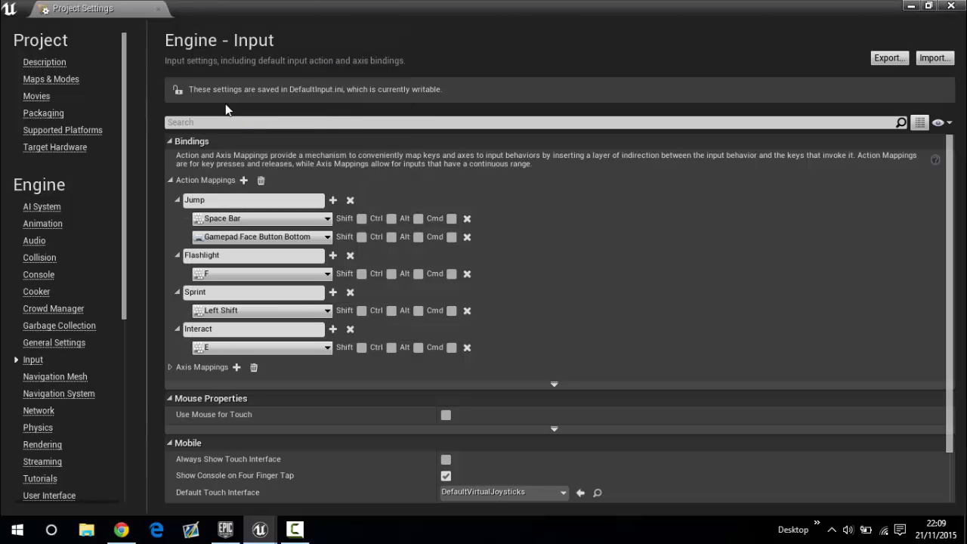
left_click(951, 7)
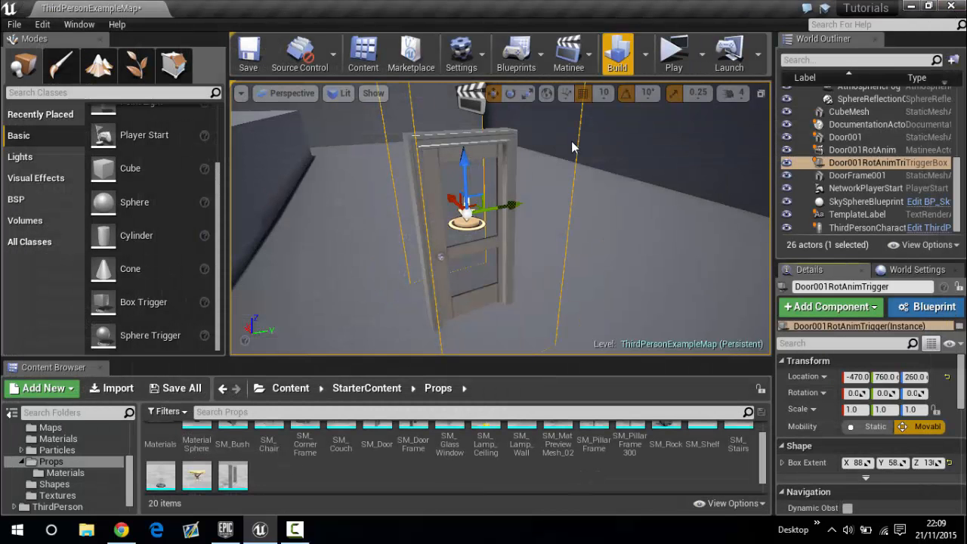
left_click(533, 61)
left_click(536, 60)
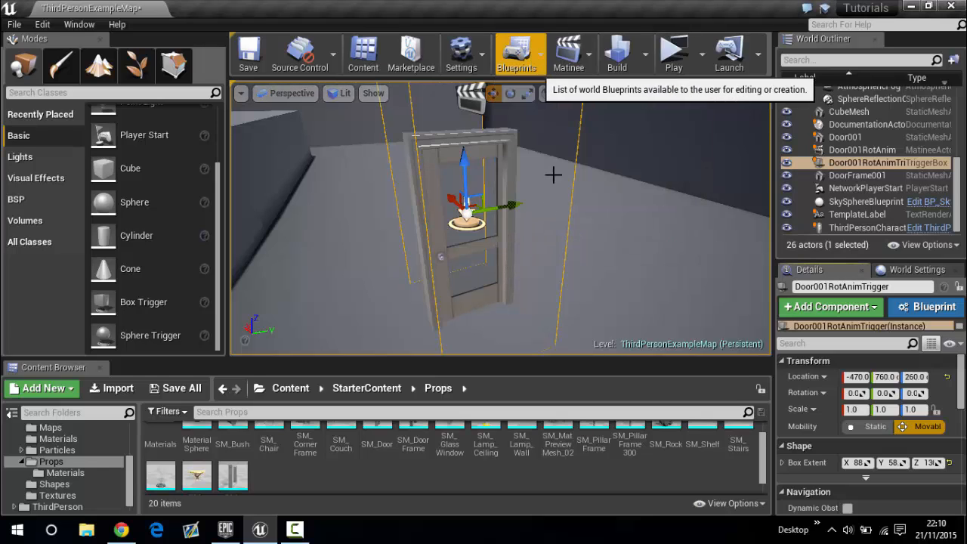
left_click(541, 58)
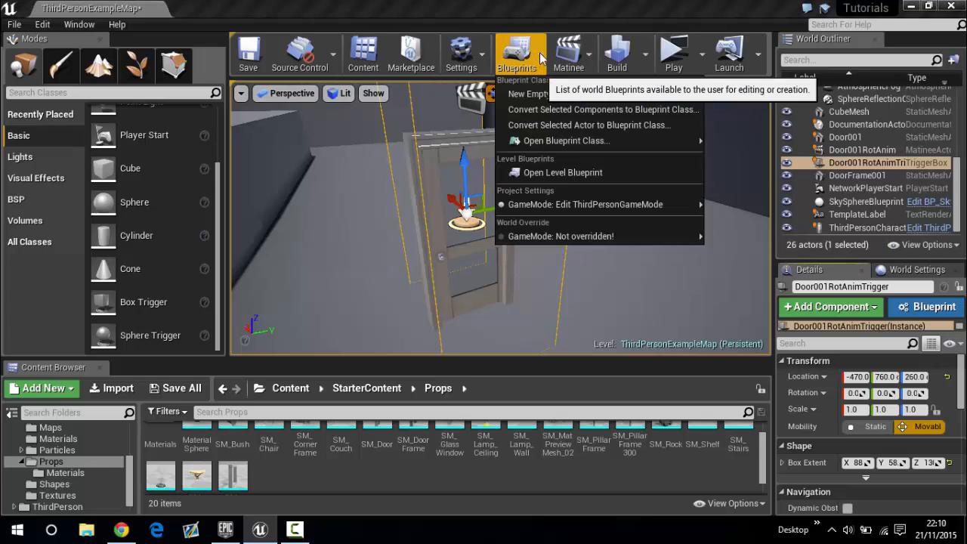
left_click(563, 173)
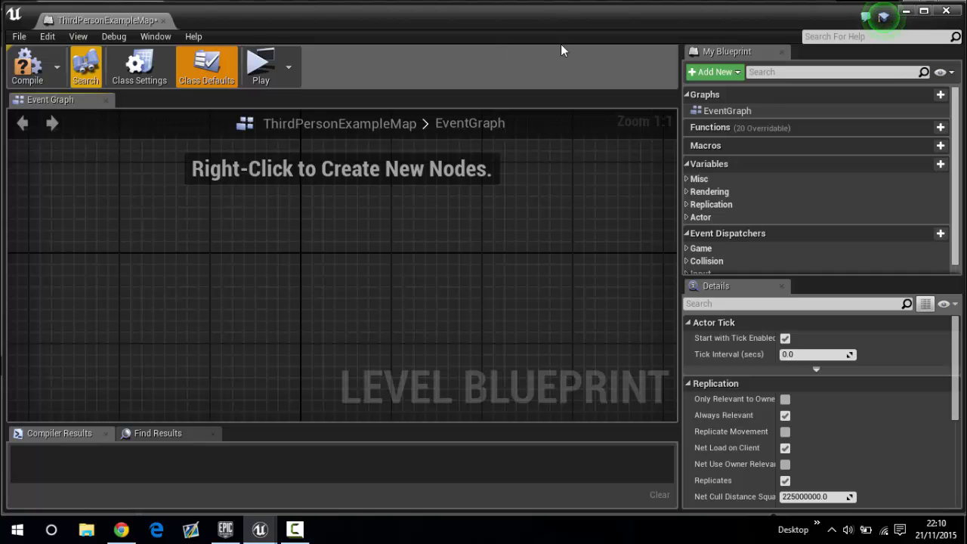
left_click(946, 11)
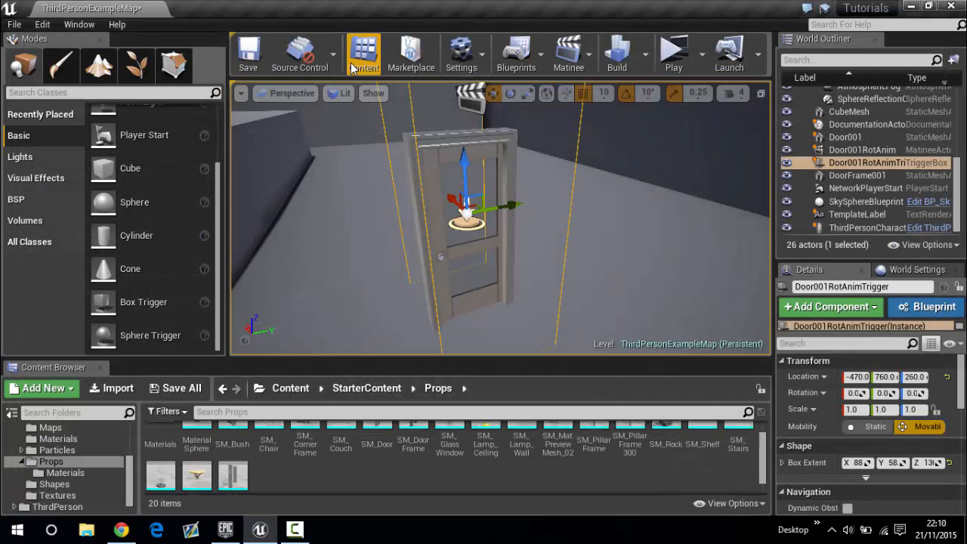
Step: Save the map and open its Level Blueprint docked as a tab beside the map in the main editor window
left_click(258, 63)
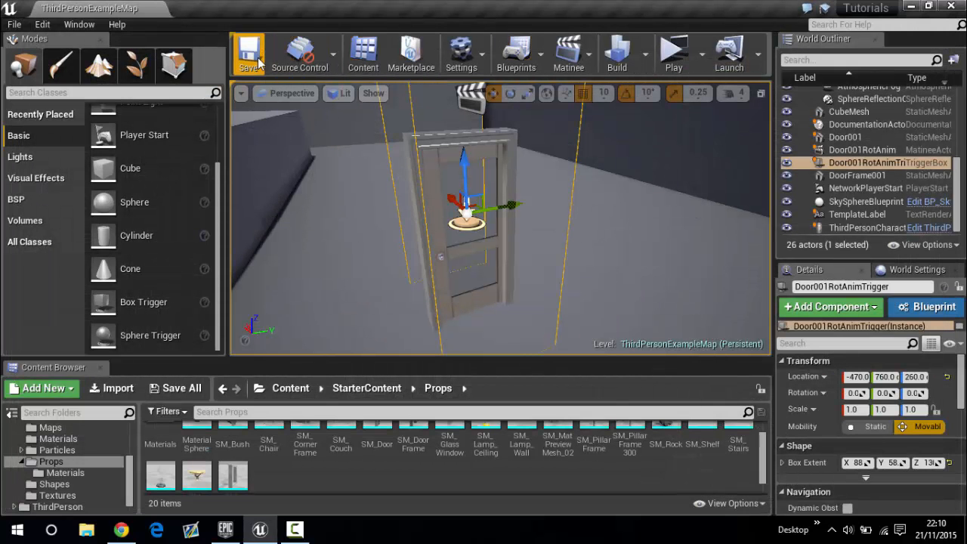
left_click(516, 54)
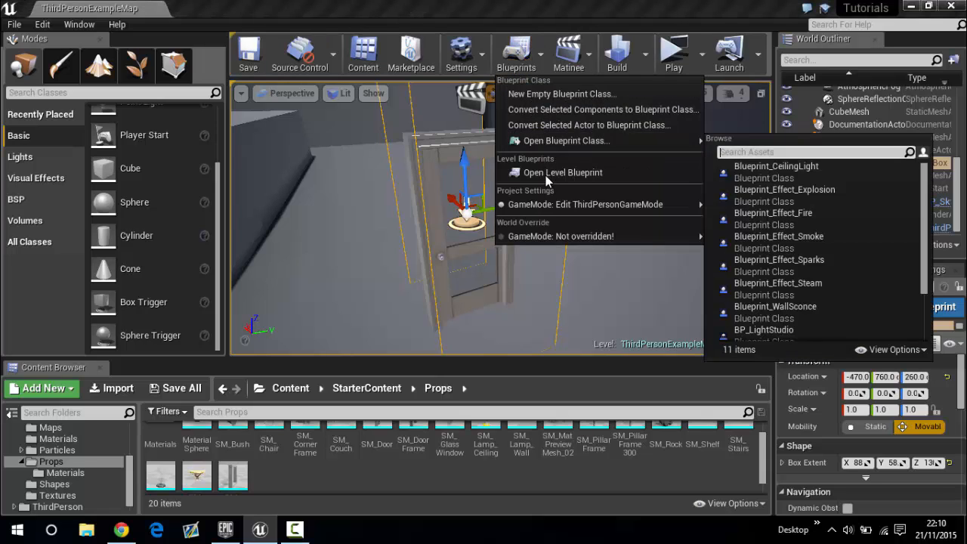
left_click(546, 177)
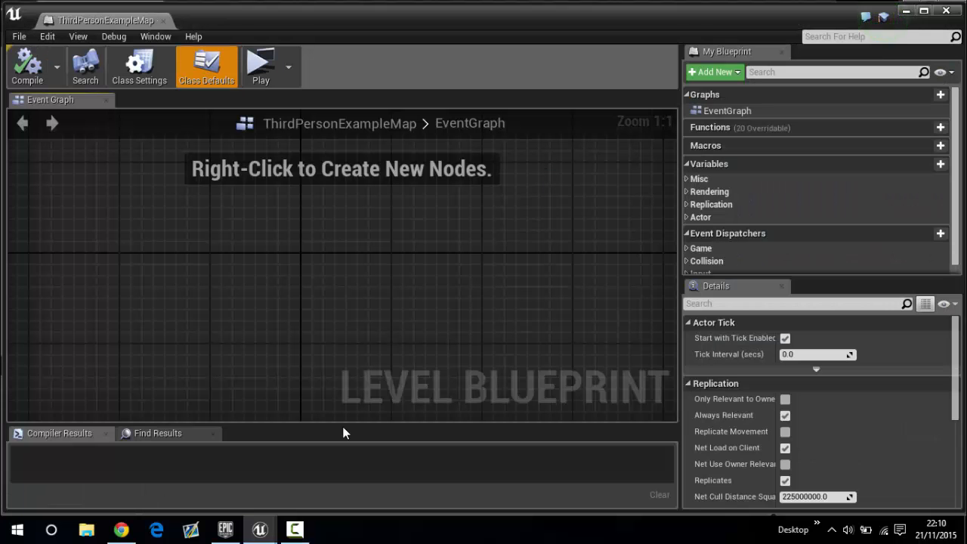
mouse_move(266, 531)
left_click(318, 443)
mouse_move(305, 207)
right_mouse_down()
mouse_move(401, 171)
mouse_move(397, 194)
mouse_move(293, 220)
right_mouse_up()
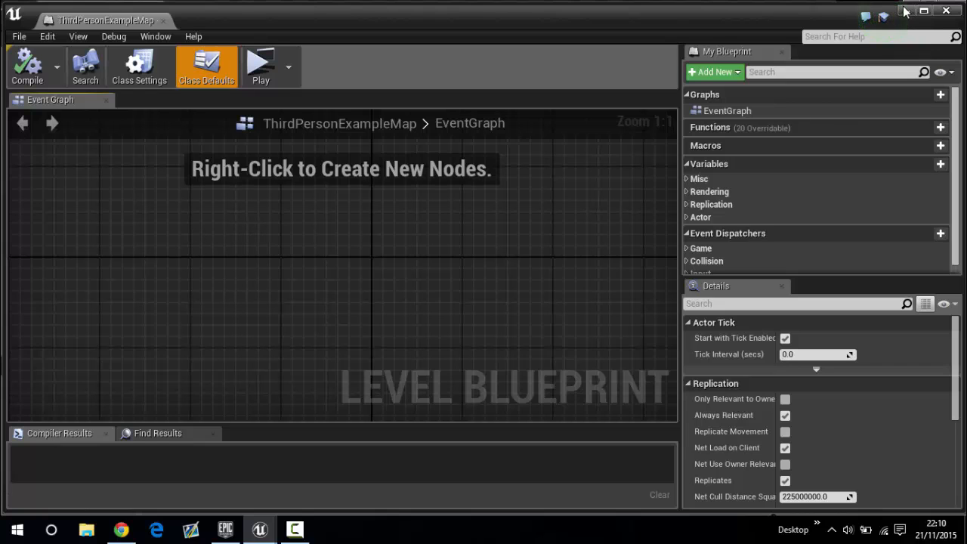
left_click_drag(88, 21, 242, 4)
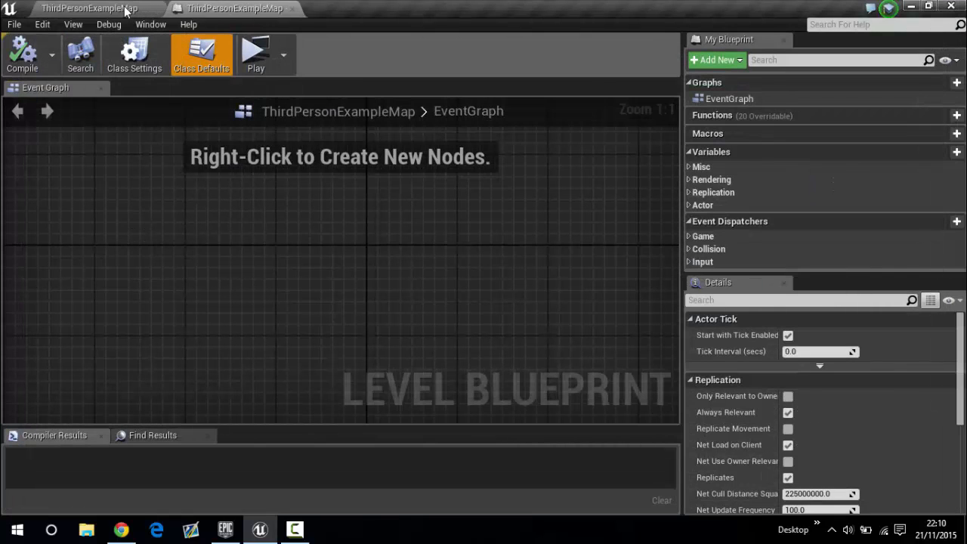
Step: Select Door001RotAnimTrigger in the level and add its On Actor Begin Overlap collision event to the Level Blueprint's event graph
left_click(123, 6)
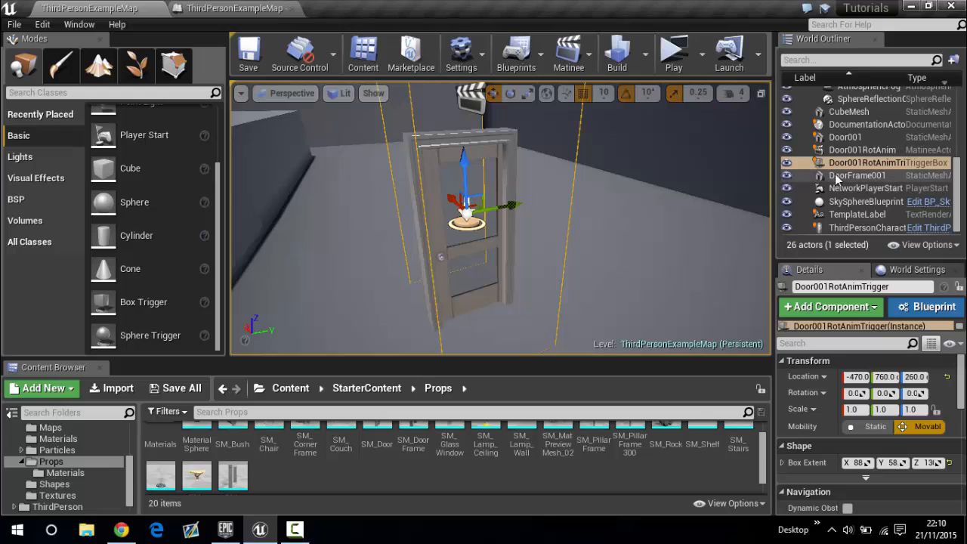
left_click(920, 163)
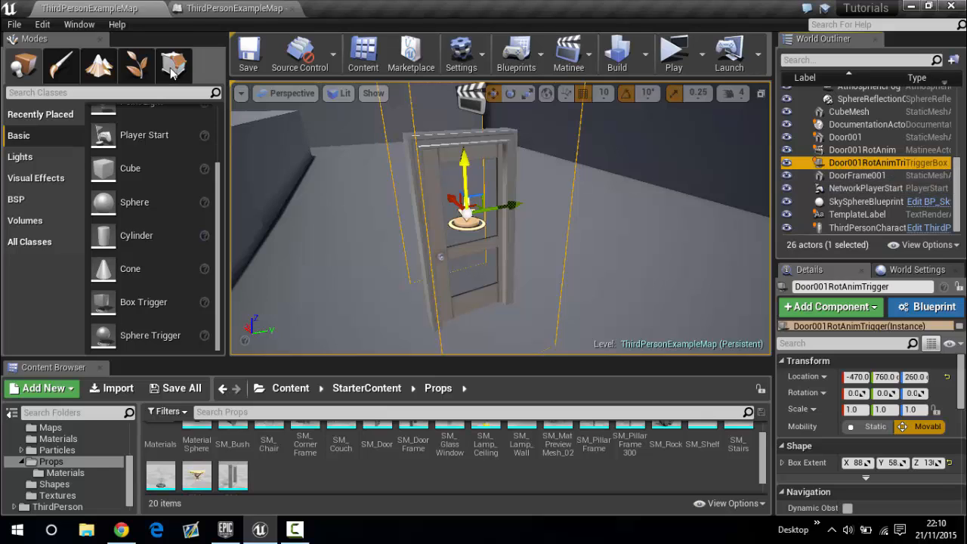
left_click(231, 8)
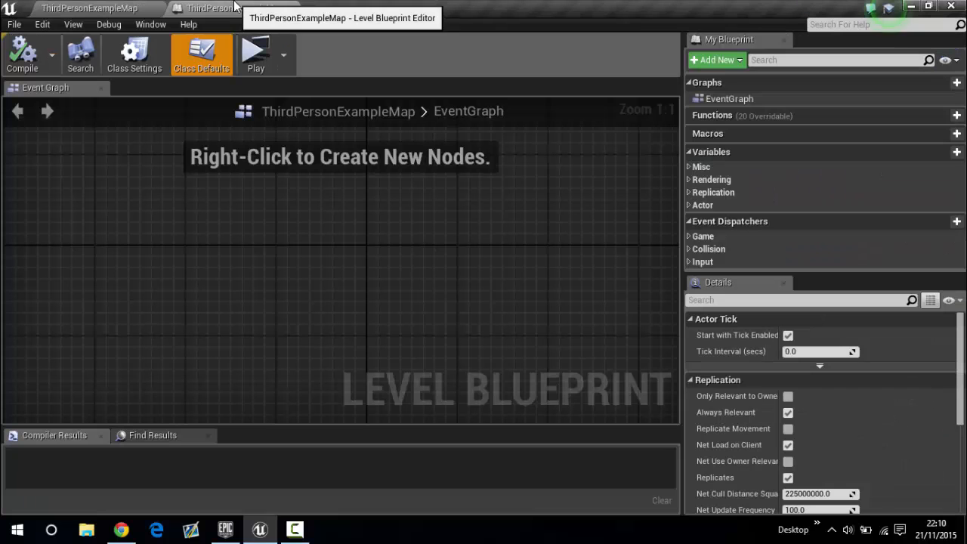
right_click(287, 225)
left_click(219, 289)
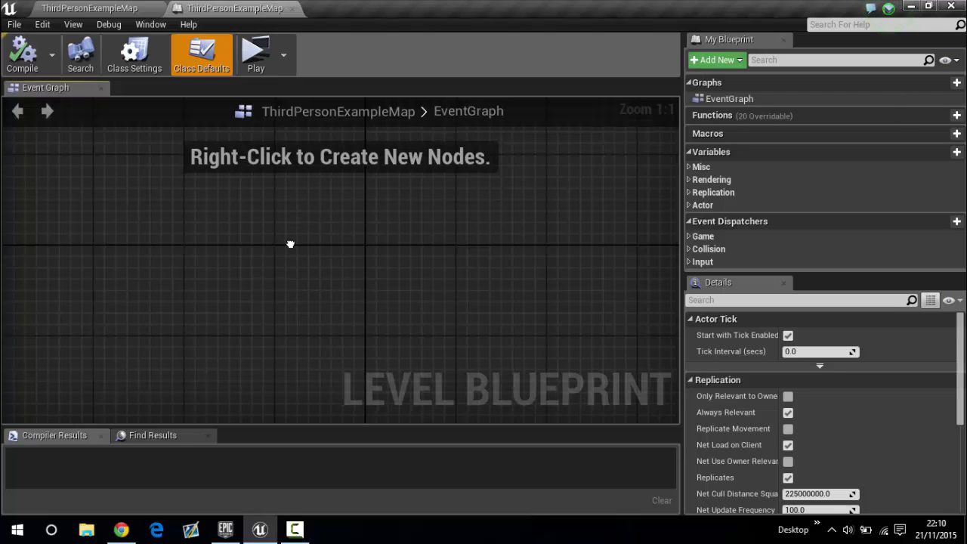
right_click(293, 234)
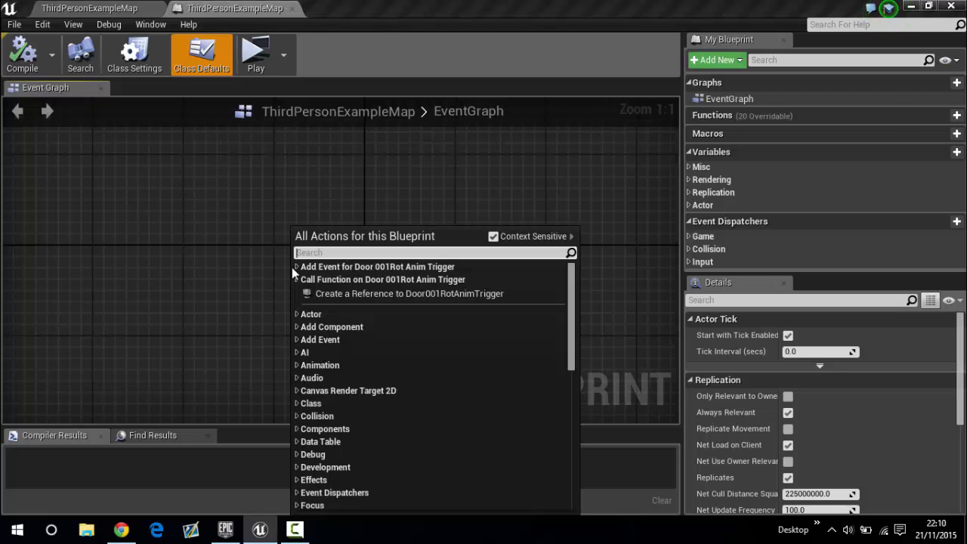
left_click(298, 268)
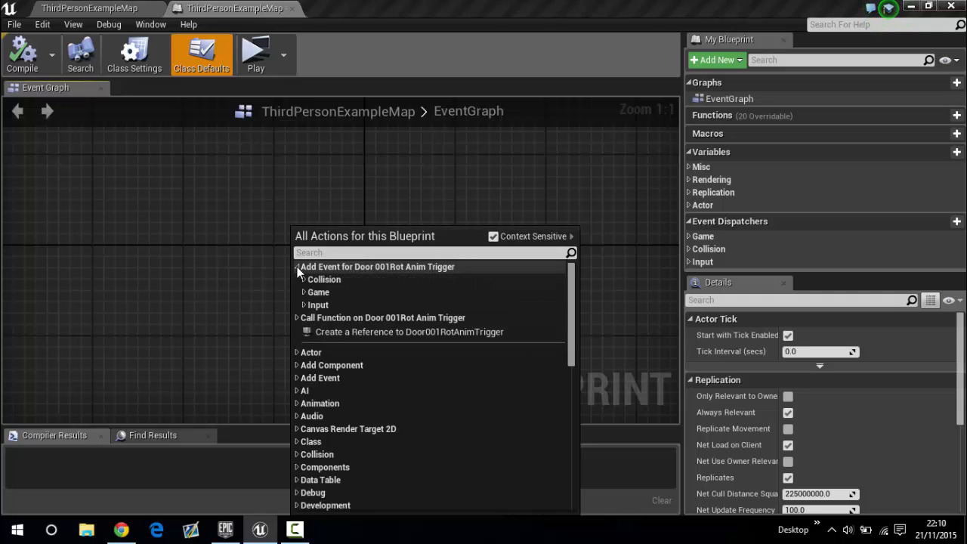
left_click(337, 280)
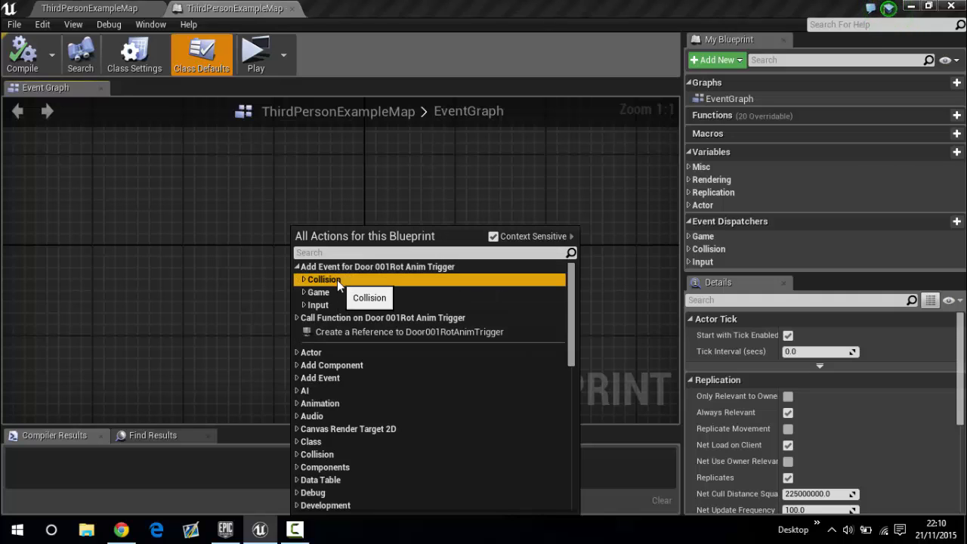
left_click(341, 280)
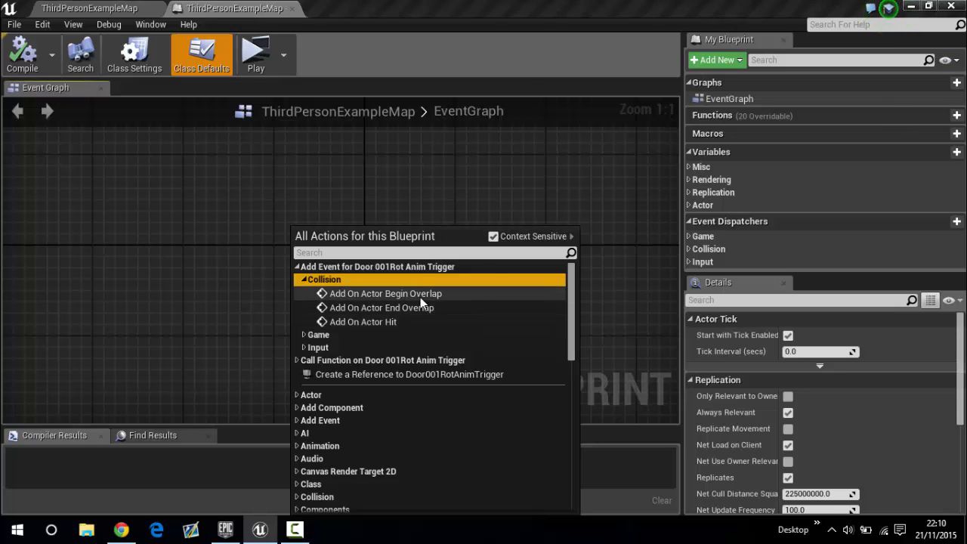
left_click(419, 296)
left_click(340, 242)
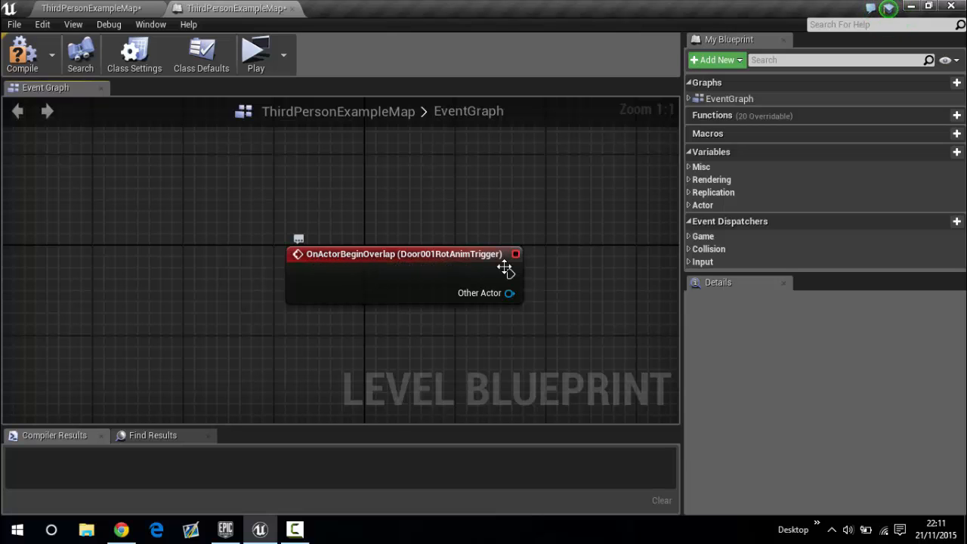
Step: Check the Door001RotAnimTrigger selection in the level and return to the Level Blueprint
left_click(93, 6)
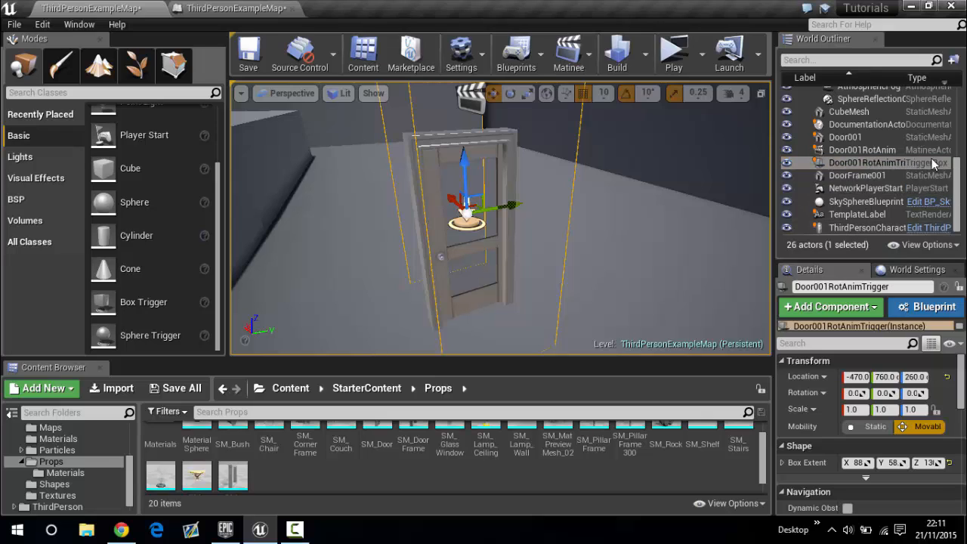
left_click(862, 163)
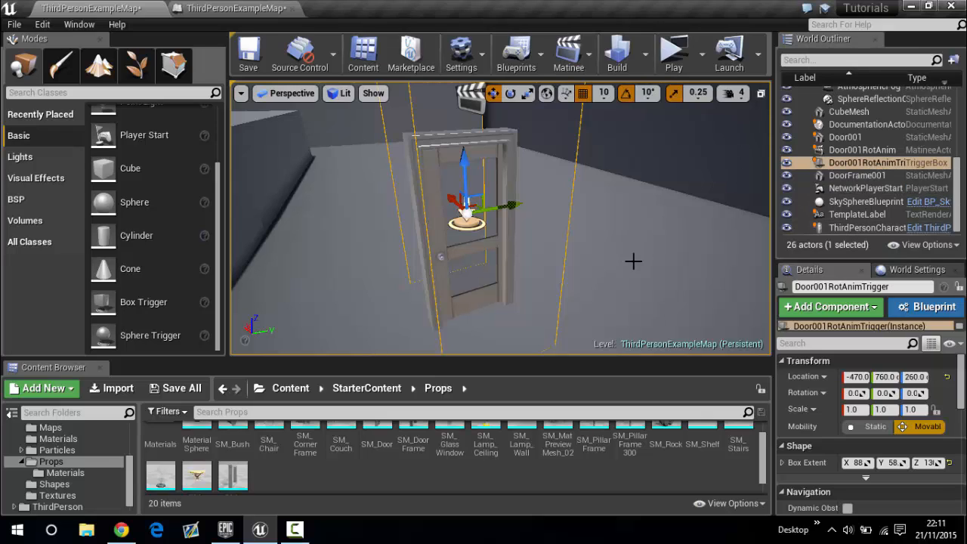
left_click(240, 9)
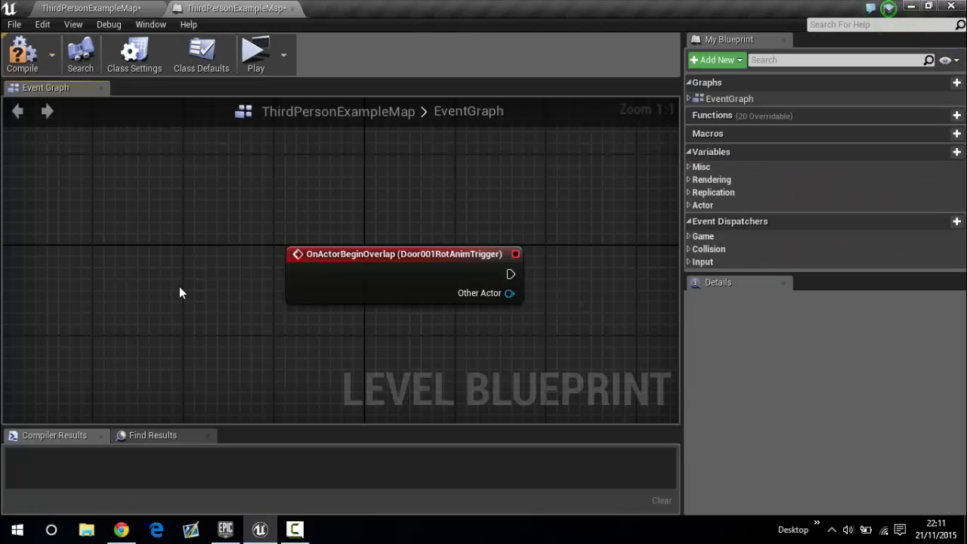
Step: Add a Boolean variable named IsOverlappingDoor001? to the Level Blueprint
right_click_drag(212, 225, 54, 183)
right_click_drag(464, 284, 405, 282)
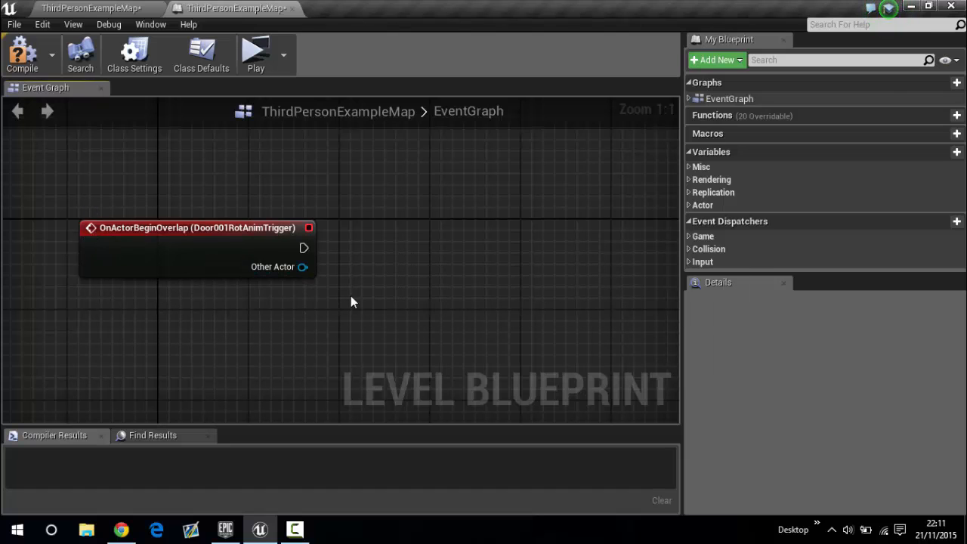
left_click(952, 151)
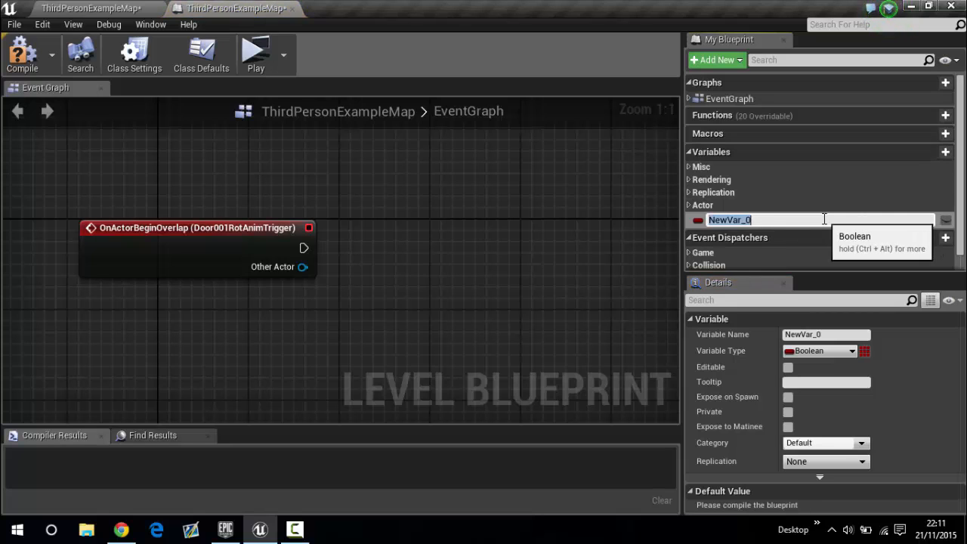
type("I")
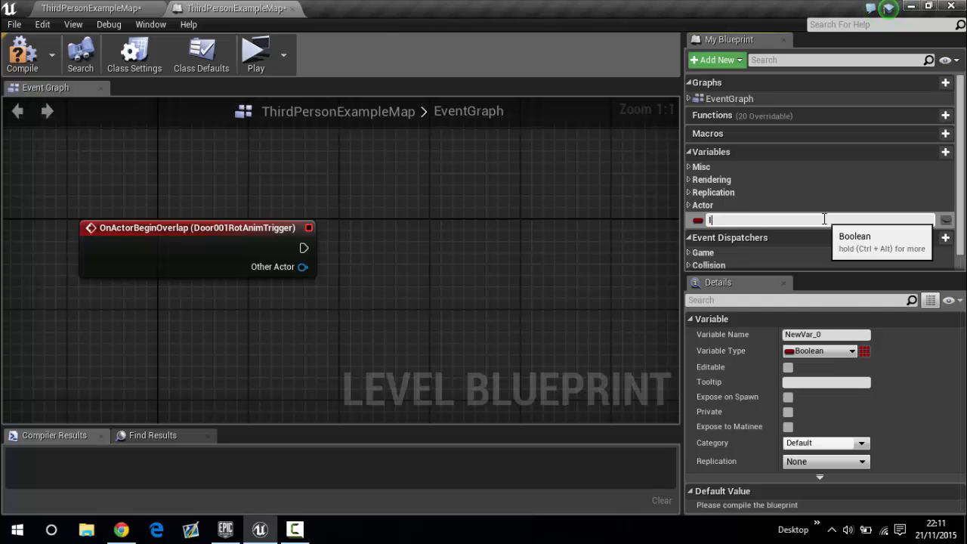
type("sOverlappingD")
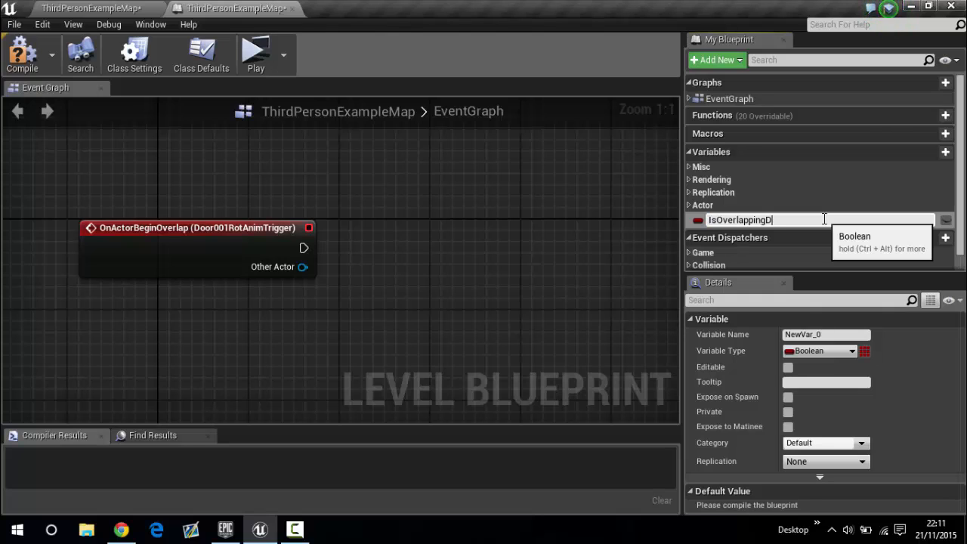
type("oor001?")
key("Return")
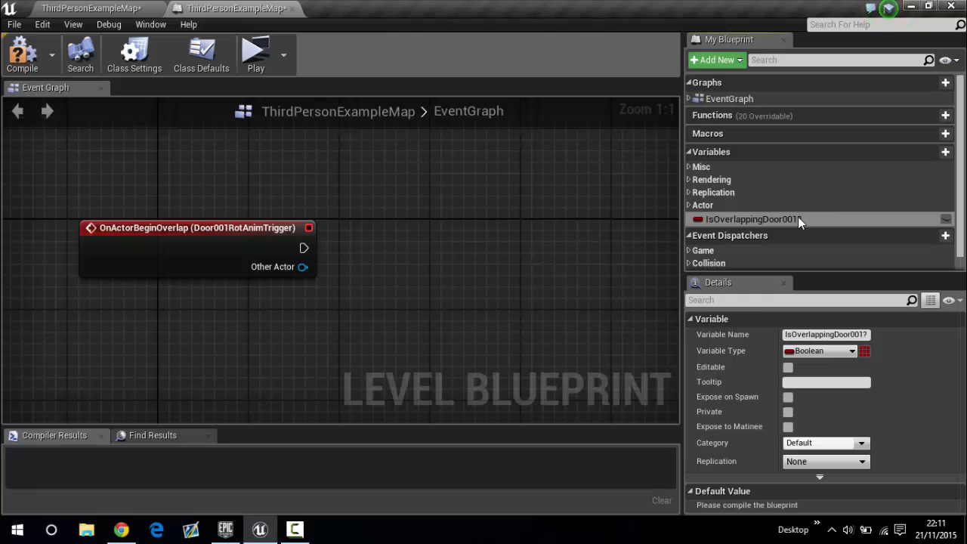
Step: Place a Set node for IsOverlappingDoor001?, run it from the begin-overlap event and make it set the value to true
left_click_drag(798, 218, 418, 250)
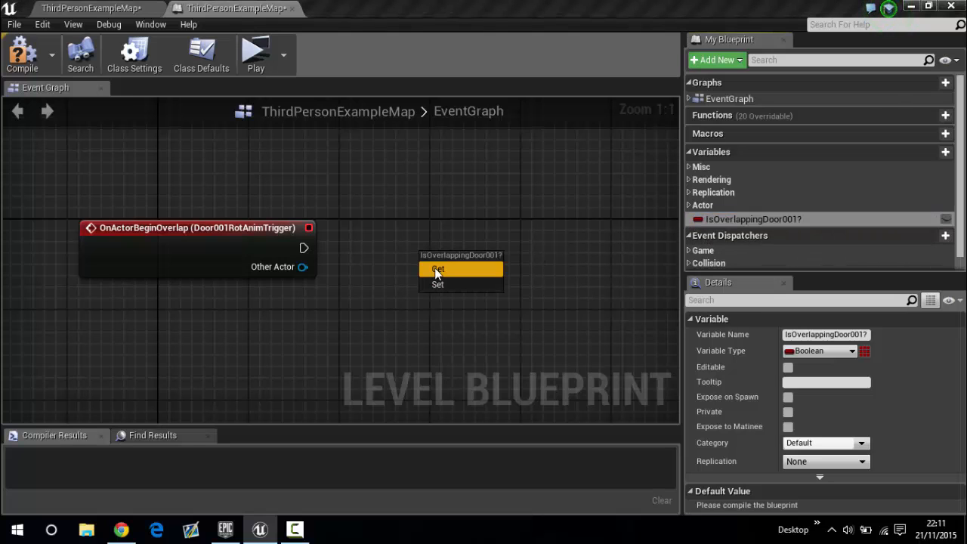
left_click(438, 284)
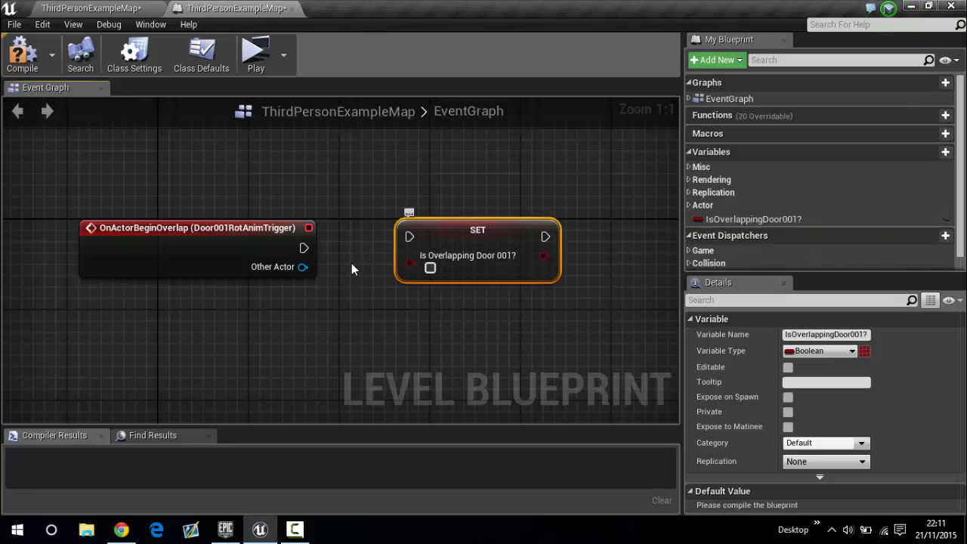
left_click_drag(304, 248, 410, 237)
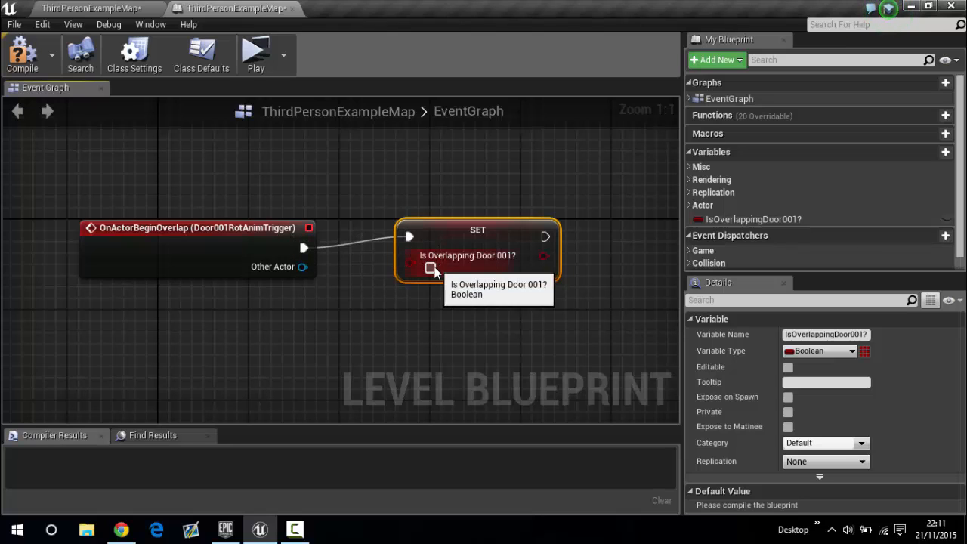
left_click(430, 268)
left_click(454, 344)
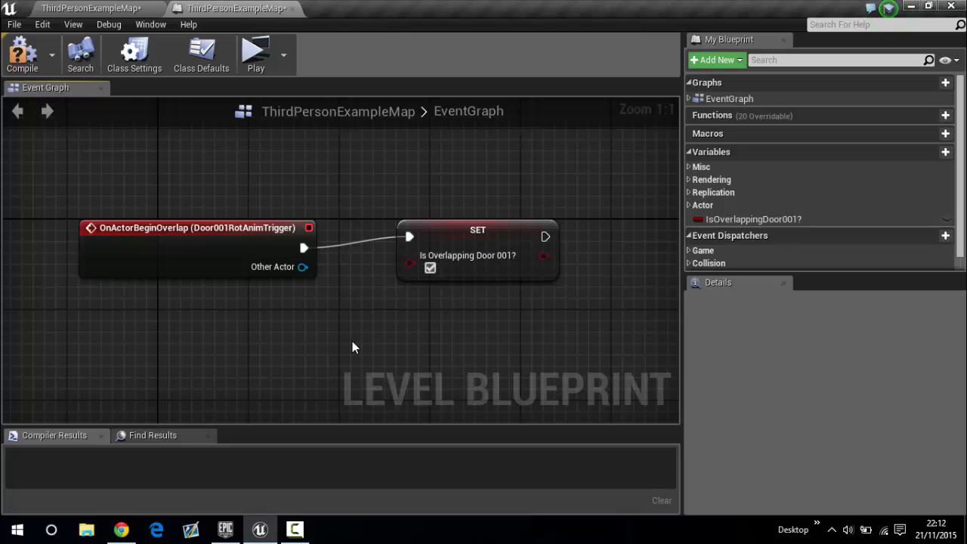
Step: Add the InputAction Interact event to the graph and place it below the begin-overlap event
right_click_drag(352, 347, 365, 306)
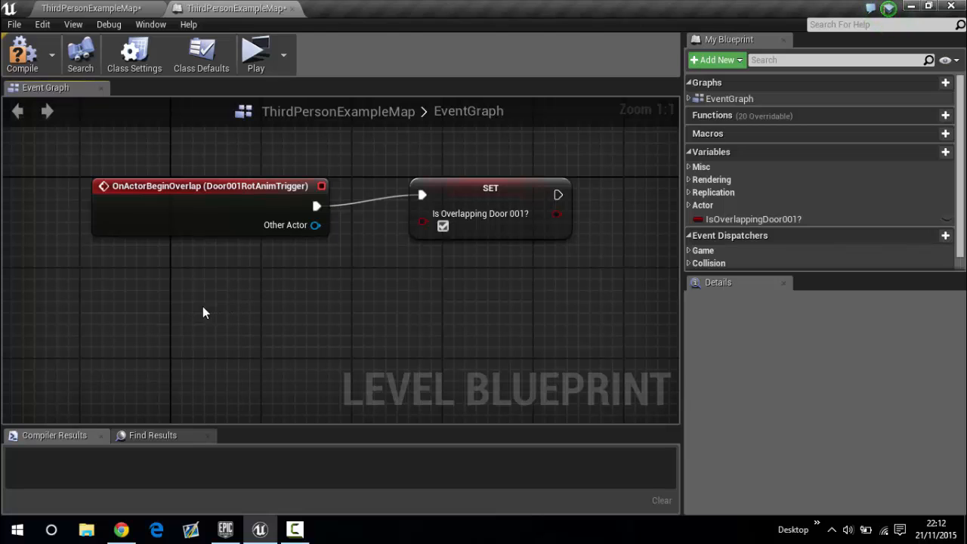
right_click(301, 304)
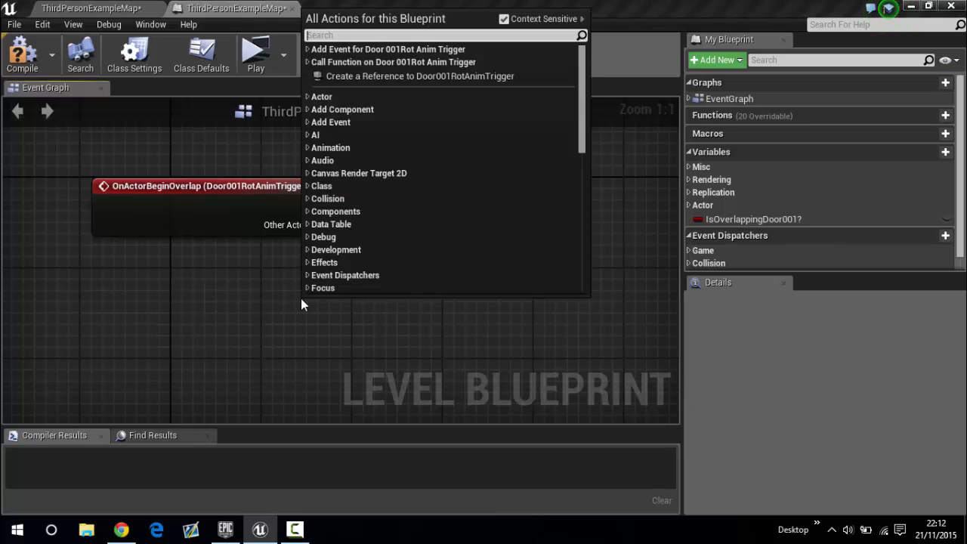
type("interact")
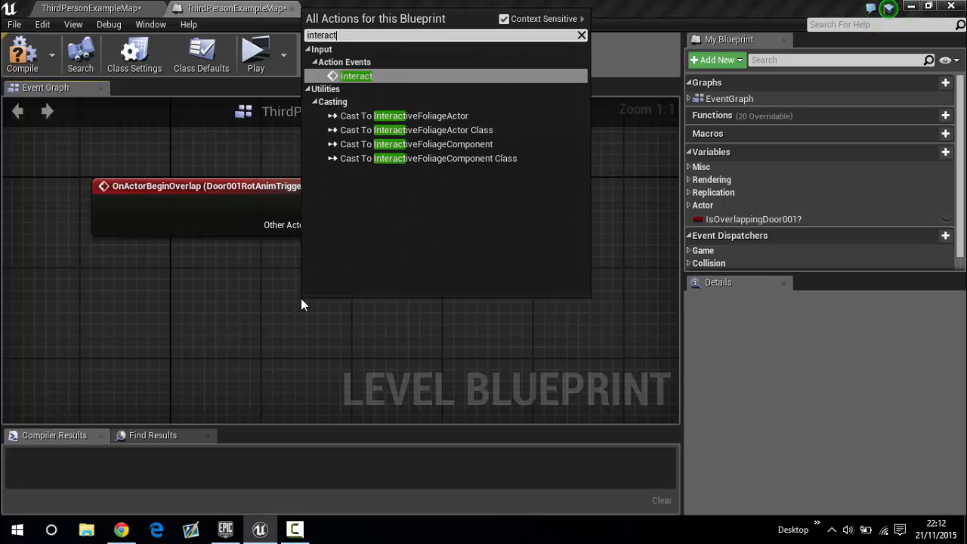
key("Return")
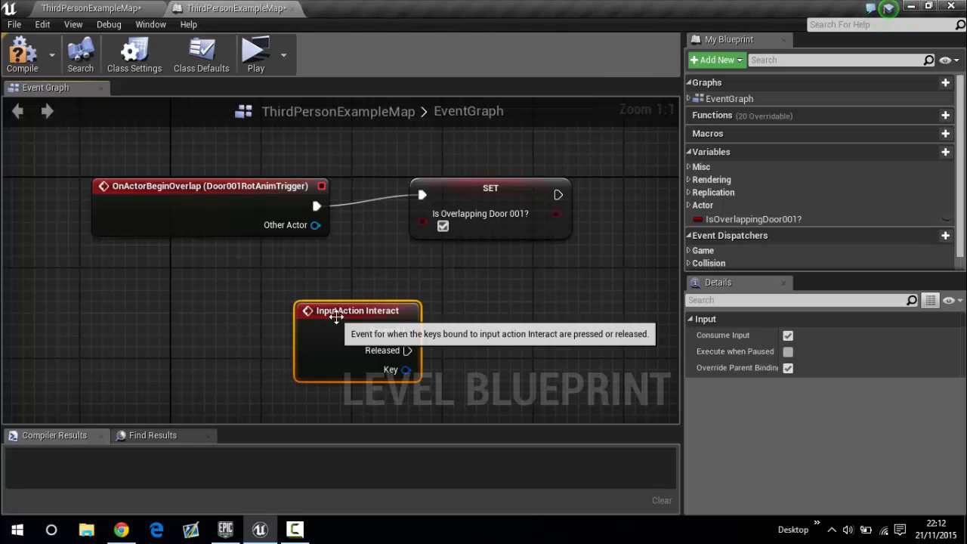
left_click_drag(336, 317, 191, 283)
left_click(297, 319)
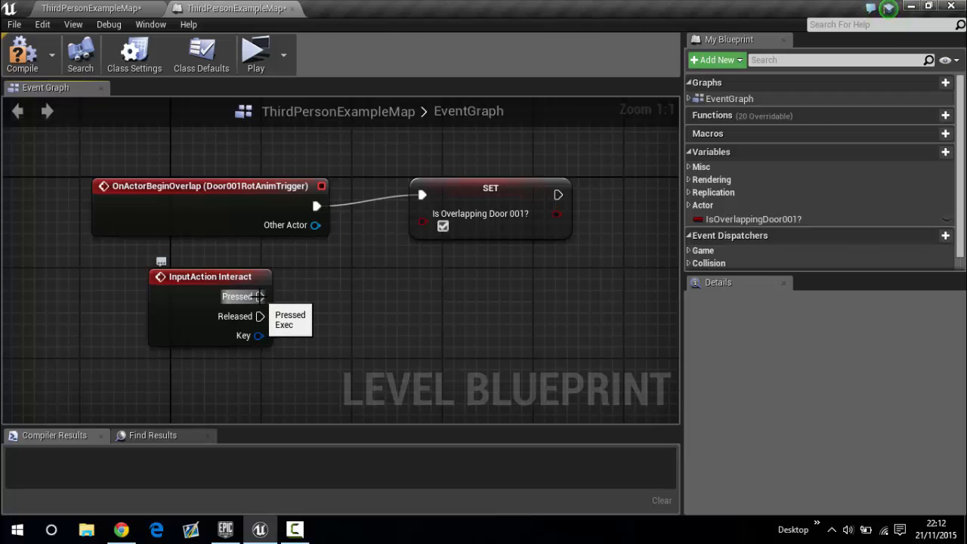
Step: Add a Branch node run from the Pressed output of InputAction Interact and align it beside the event
left_click_drag(254, 298, 335, 304)
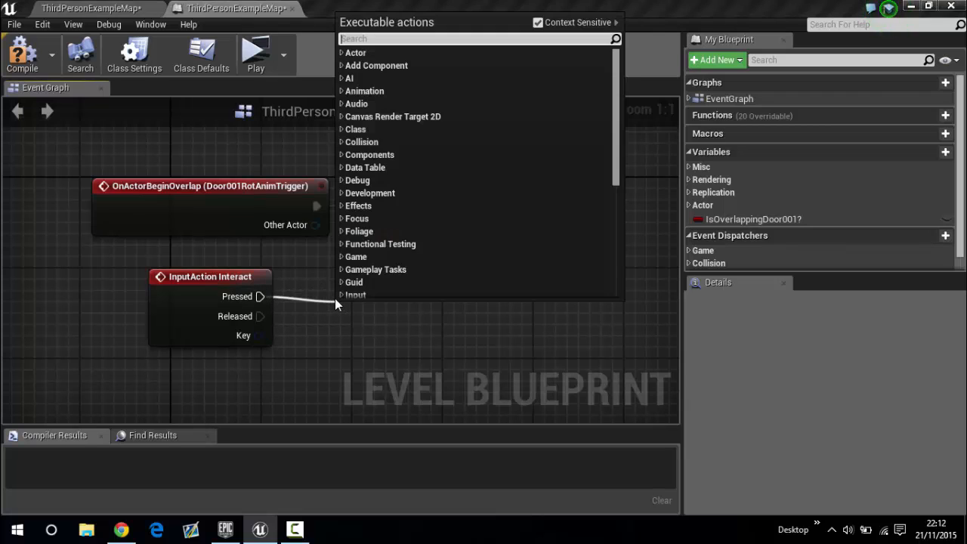
type("branch")
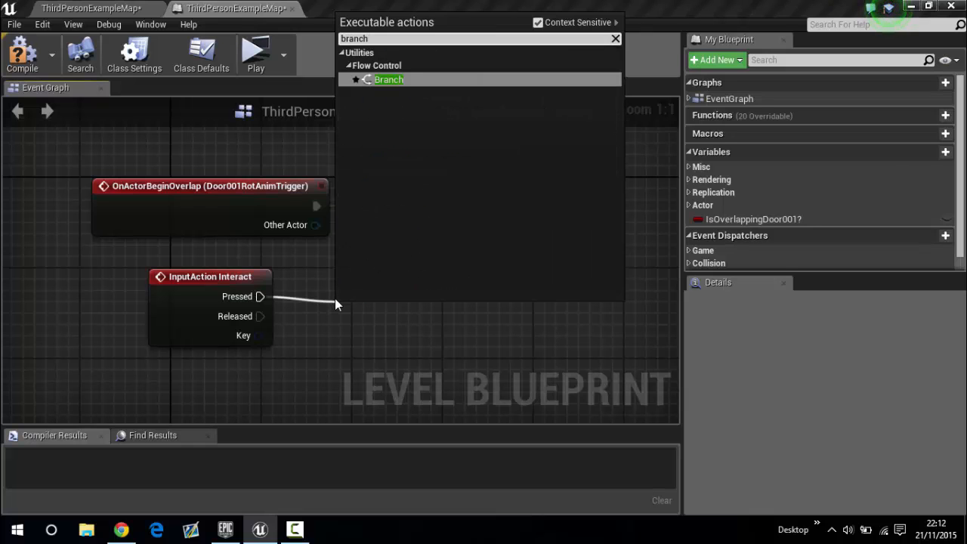
key("Return")
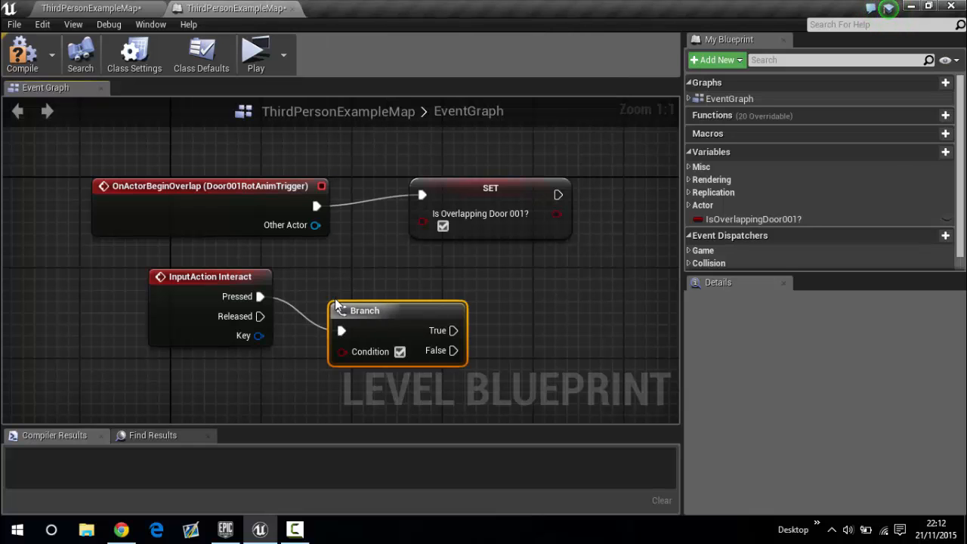
left_click_drag(336, 320, 336, 285)
left_click(520, 317)
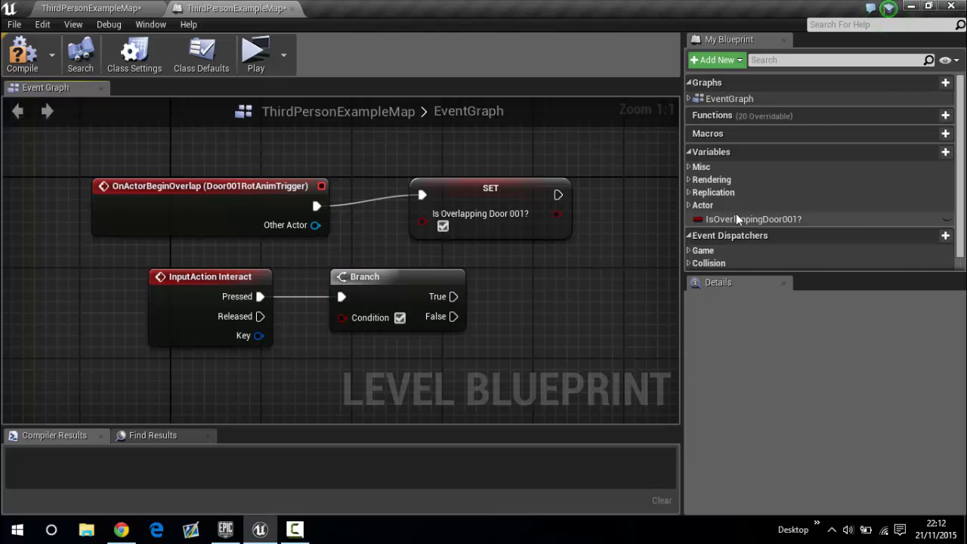
Step: Place a Get node for IsOverlappingDoor001? below the Branch and connect it to the Branch's Condition
left_click_drag(744, 219, 256, 367)
left_click(277, 386)
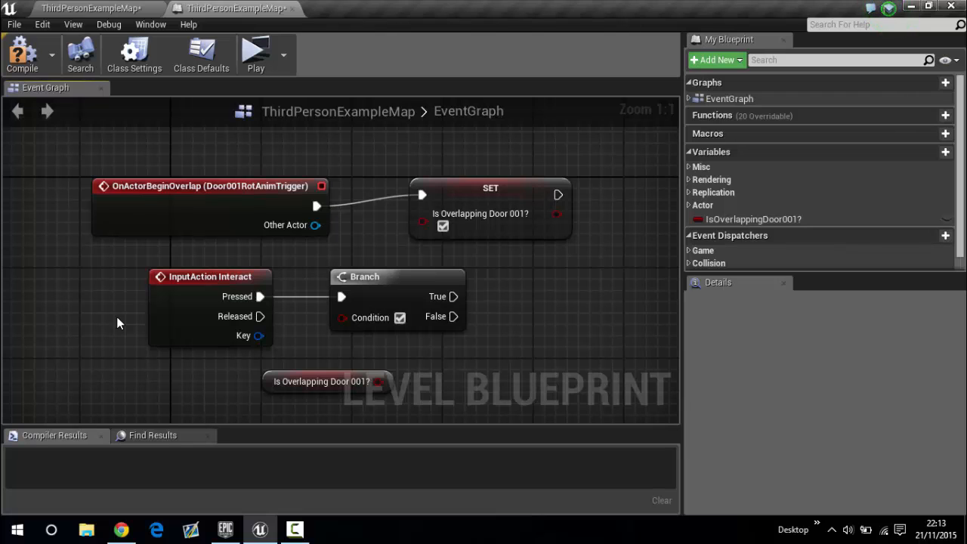
left_click_drag(342, 318, 379, 382)
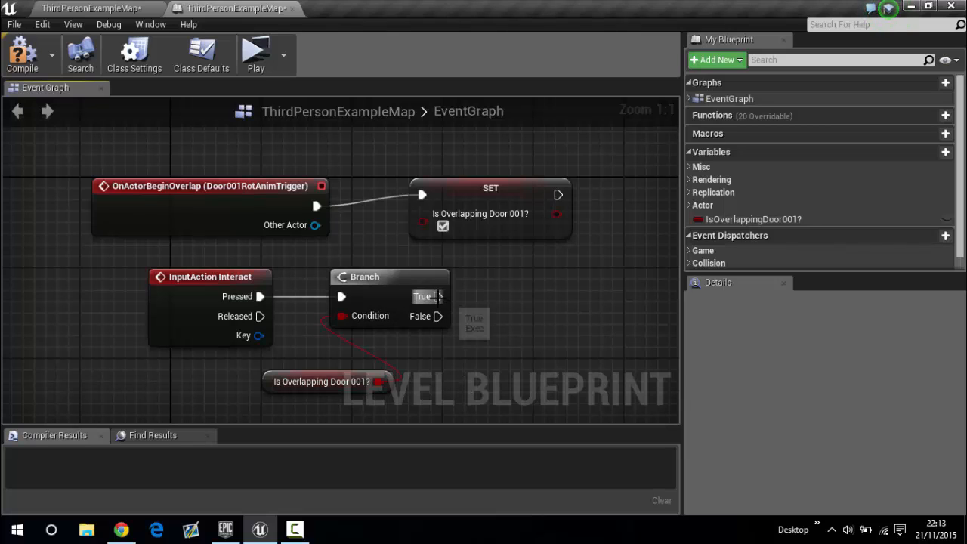
Step: Add a FlipFlop node run from the Branch's True output
left_click_drag(437, 296, 525, 287)
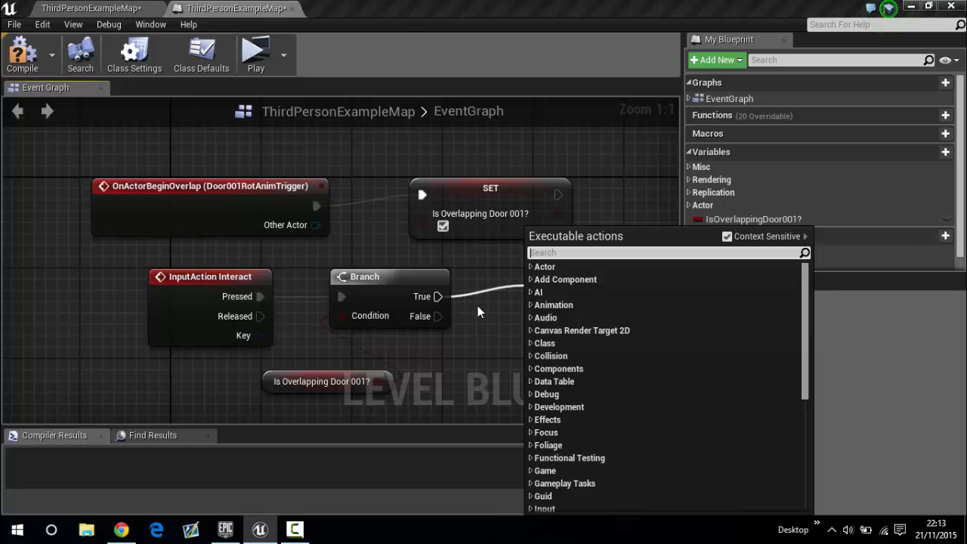
type("fli")
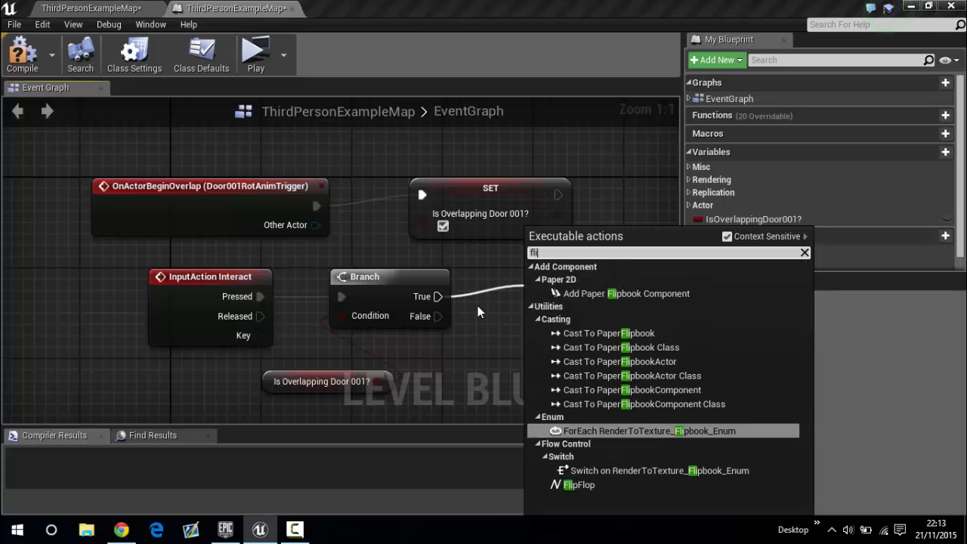
type("pflop")
key("Return")
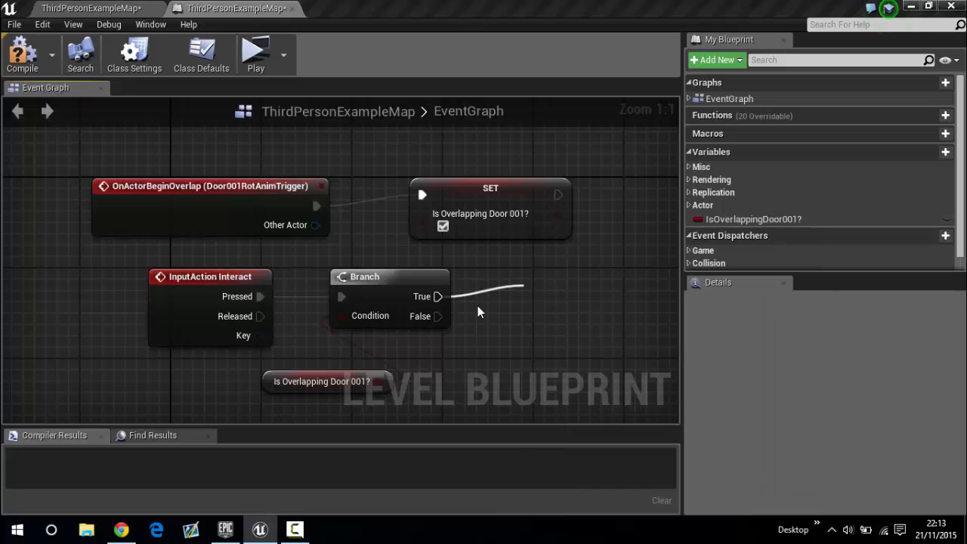
left_click(582, 260)
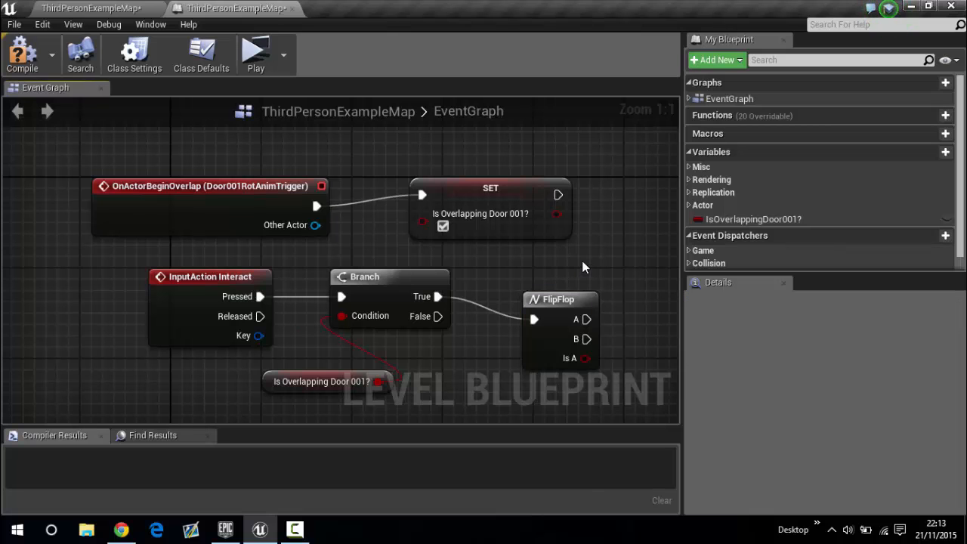
right_click(581, 260)
left_click(559, 265)
right_click_drag(559, 271, 450, 254)
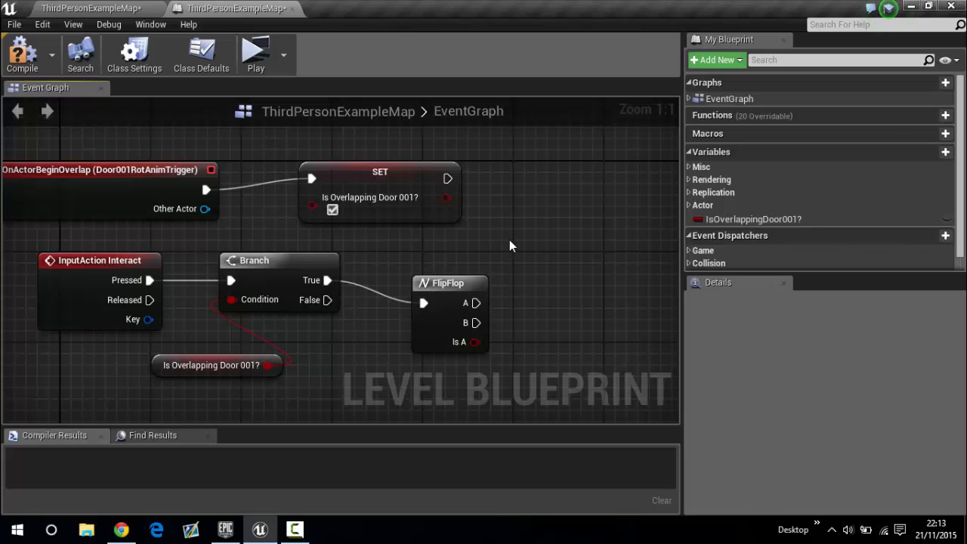
right_click_drag(509, 240, 421, 235)
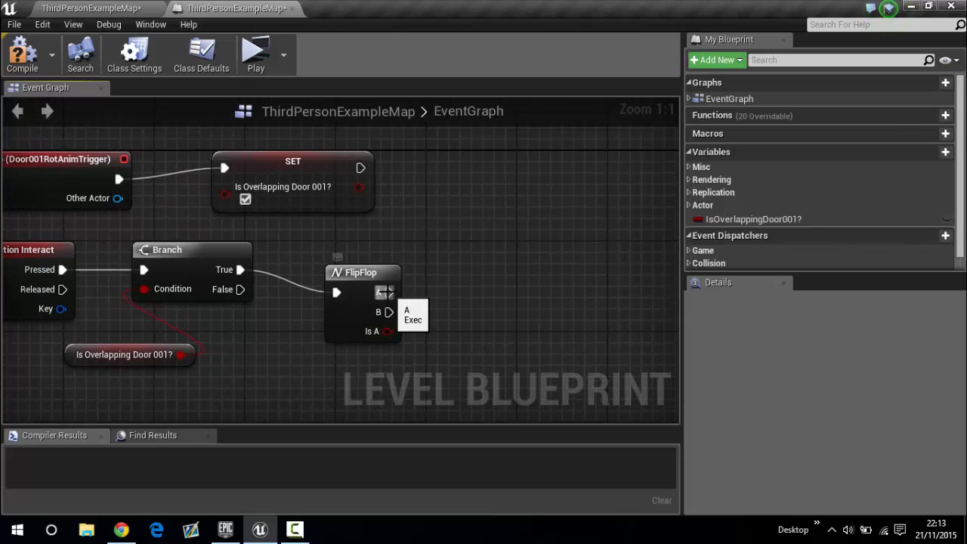
left_click_drag(388, 293, 506, 259)
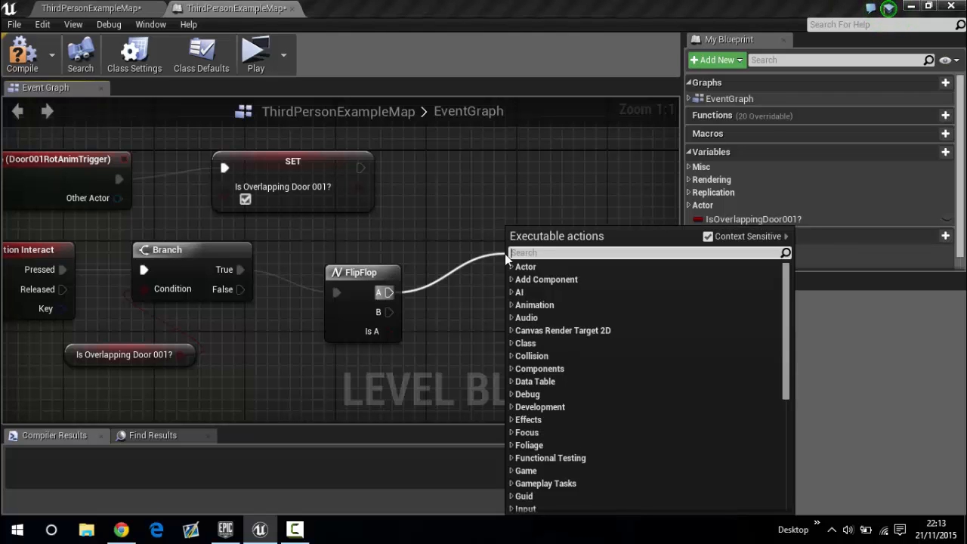
left_click(546, 178)
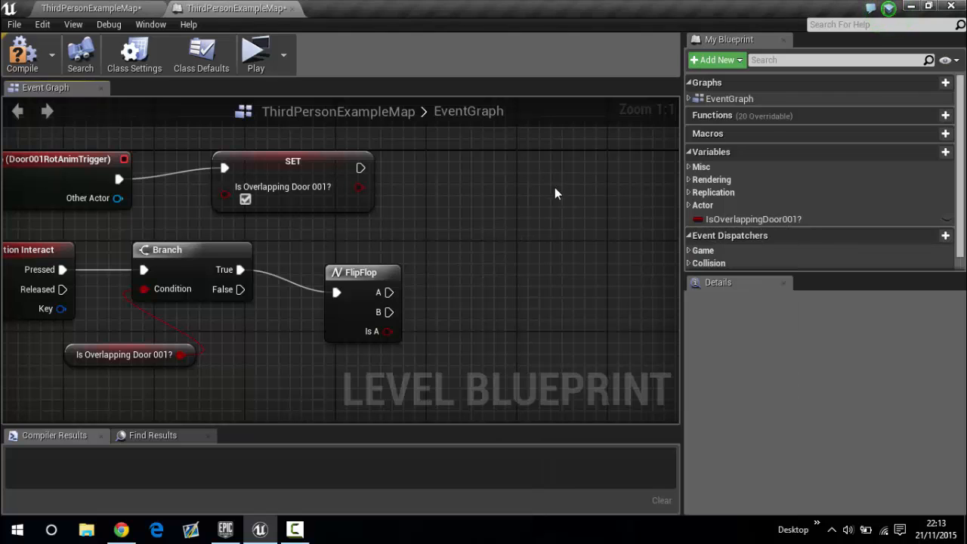
Step: Select the Door001RotAnim Matinee actor in the level and create a reference to it in the Level Blueprint
left_click(92, 8)
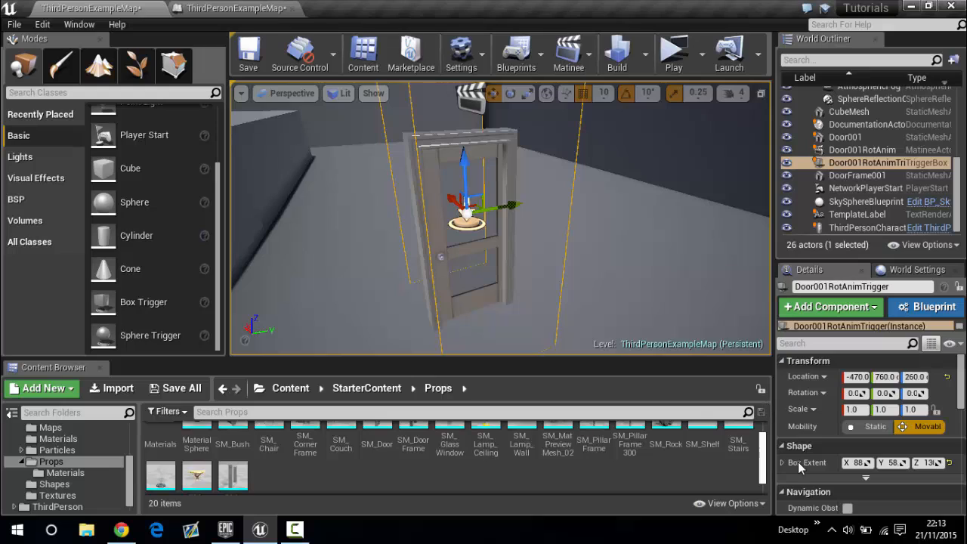
left_click(905, 149)
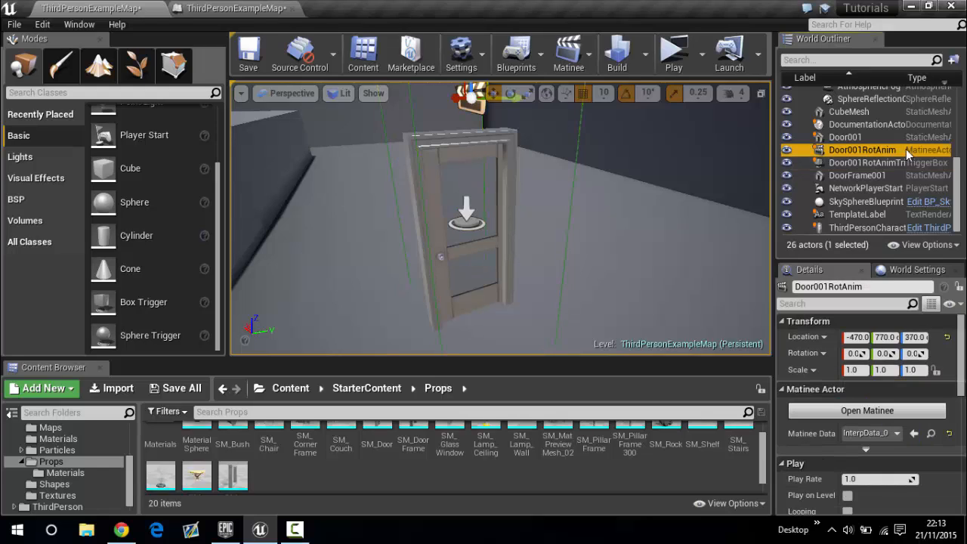
left_click(230, 11)
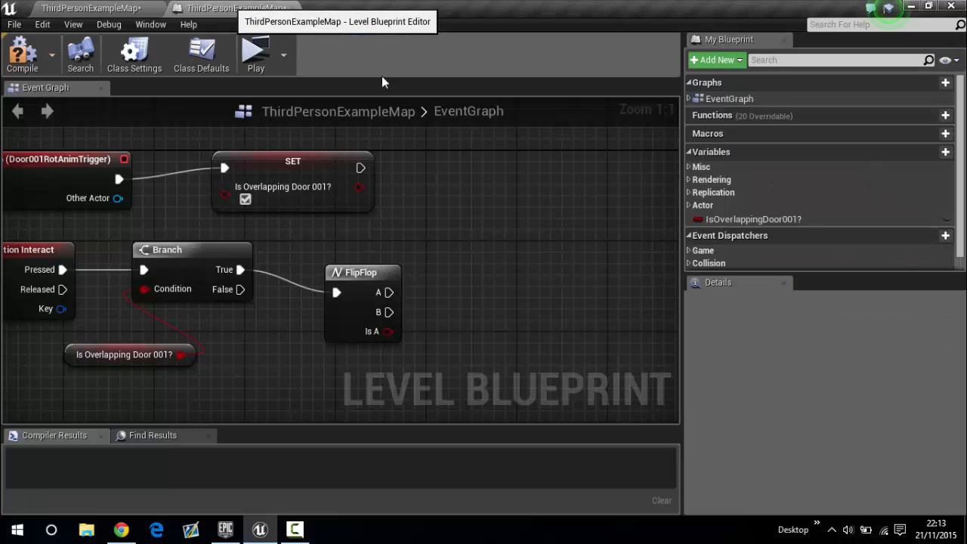
right_click(521, 238)
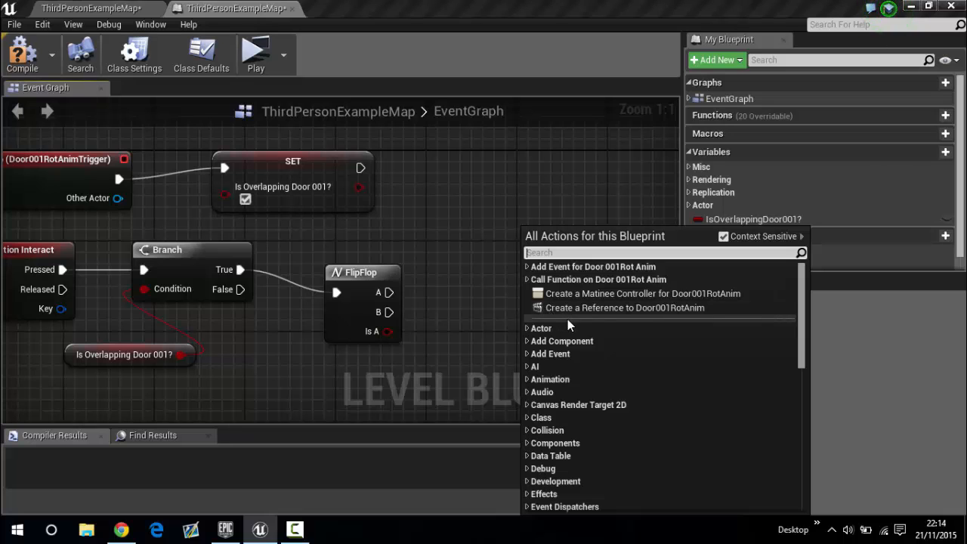
left_click(620, 308)
Step: Add a Play node targeting the Door001RotAnim reference and place it beside the FlipFlop
left_click_drag(593, 247, 492, 293)
type("playe")
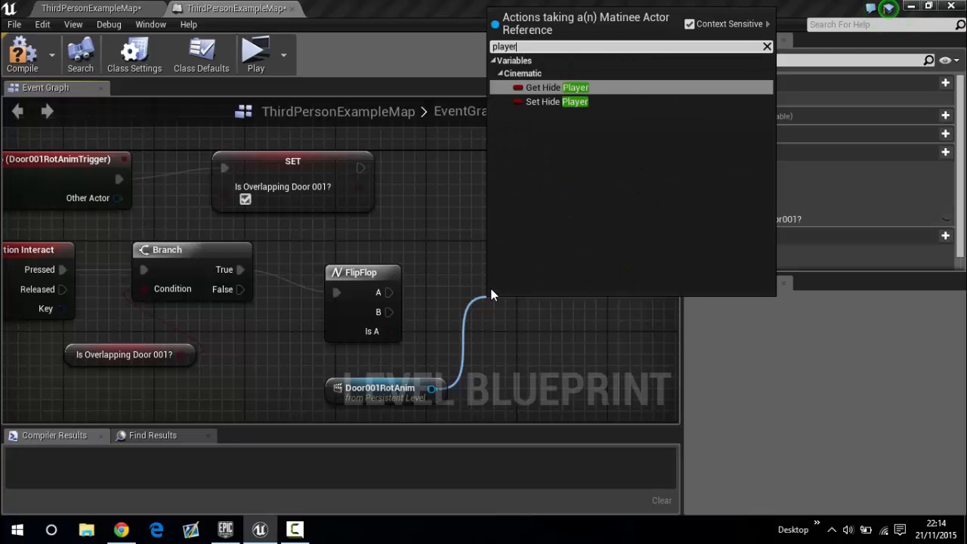
type("r")
key("BackSpace")
key("BackSpace")
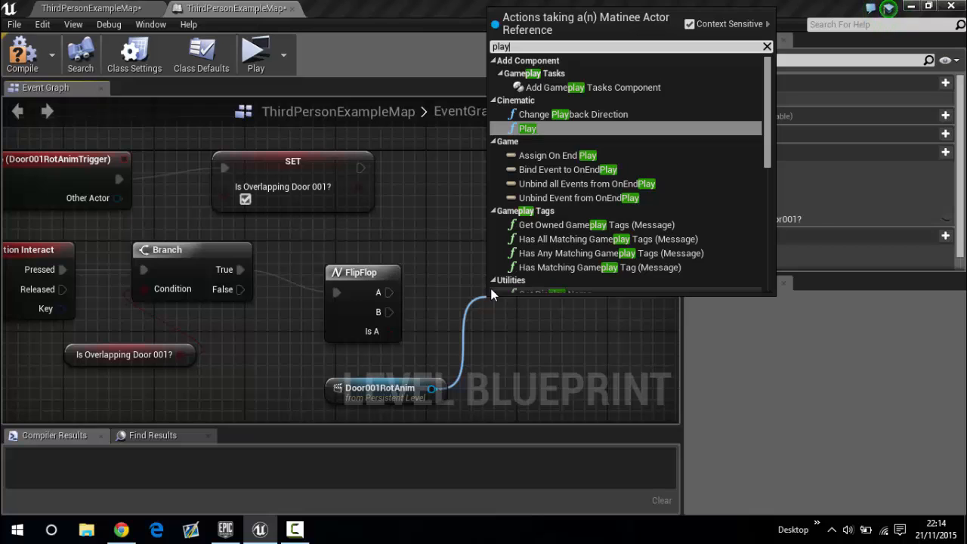
left_click(529, 129)
left_click_drag(547, 315, 528, 284)
left_click(520, 380)
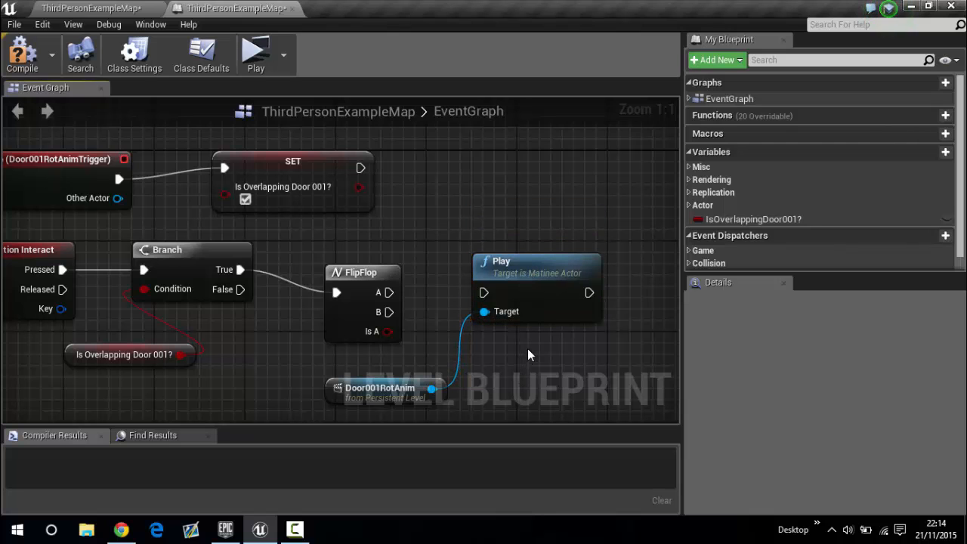
Step: Add a Reverse node with its own Door001RotAnim reference and arrange both below the Play node and its reference
right_click_drag(527, 349, 522, 221)
right_click_drag(534, 256, 538, 291)
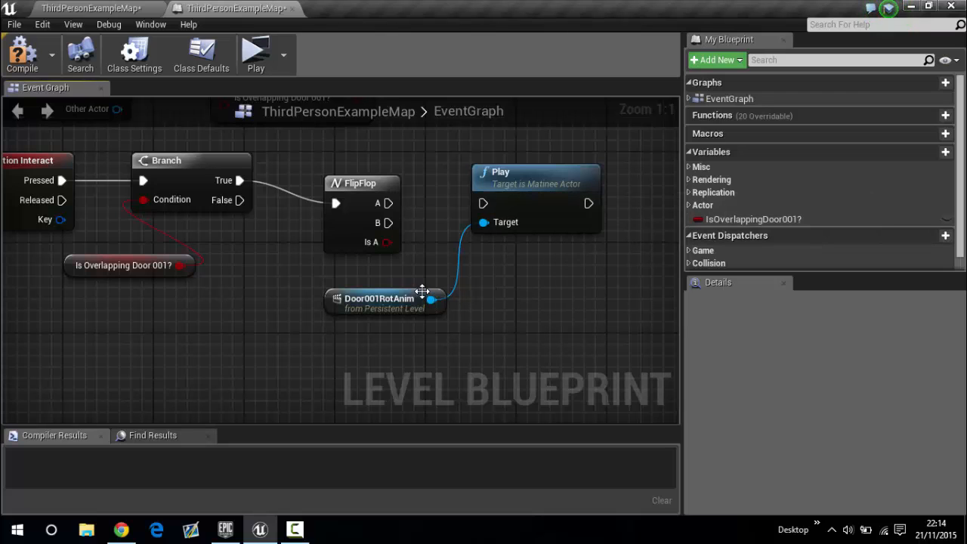
left_click_drag(487, 239, 516, 310)
right_click(500, 310)
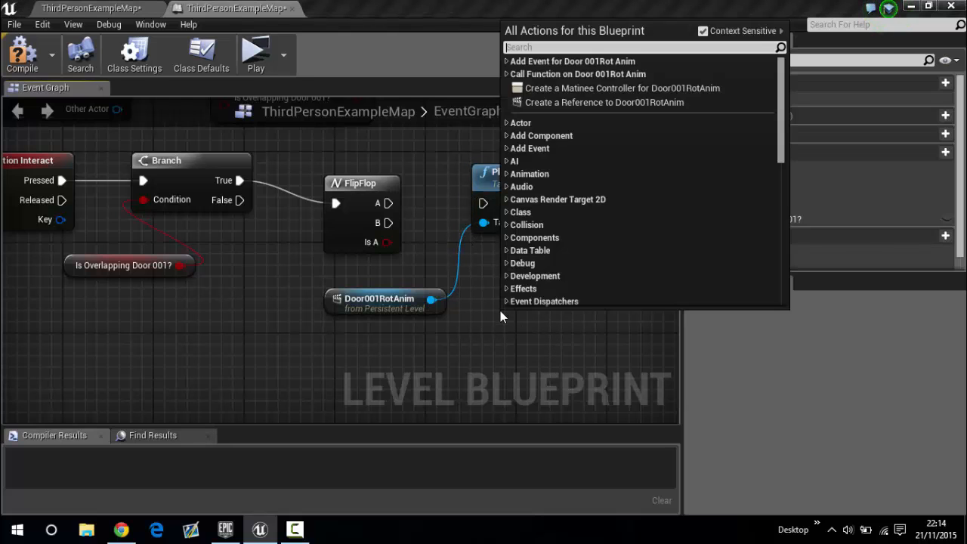
type("reverse")
key("Return")
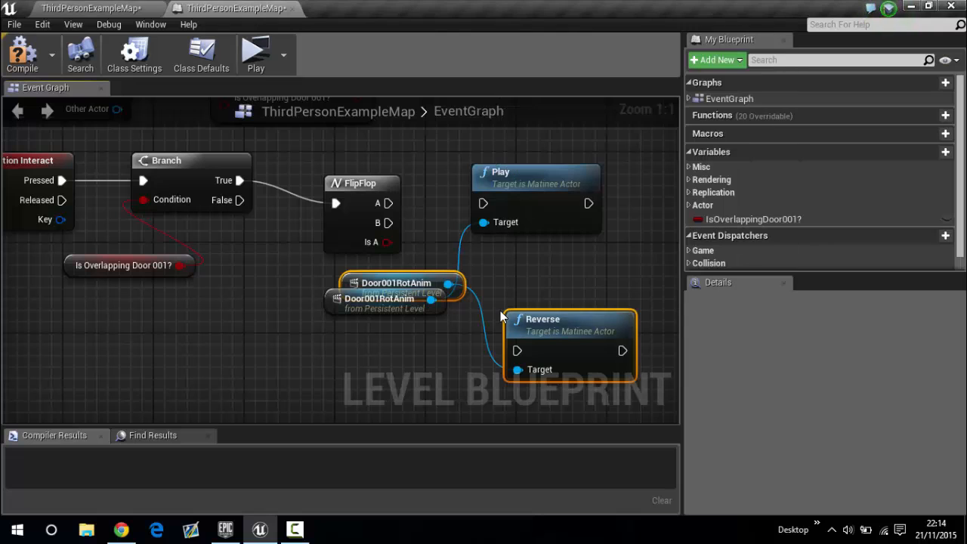
left_click(536, 294)
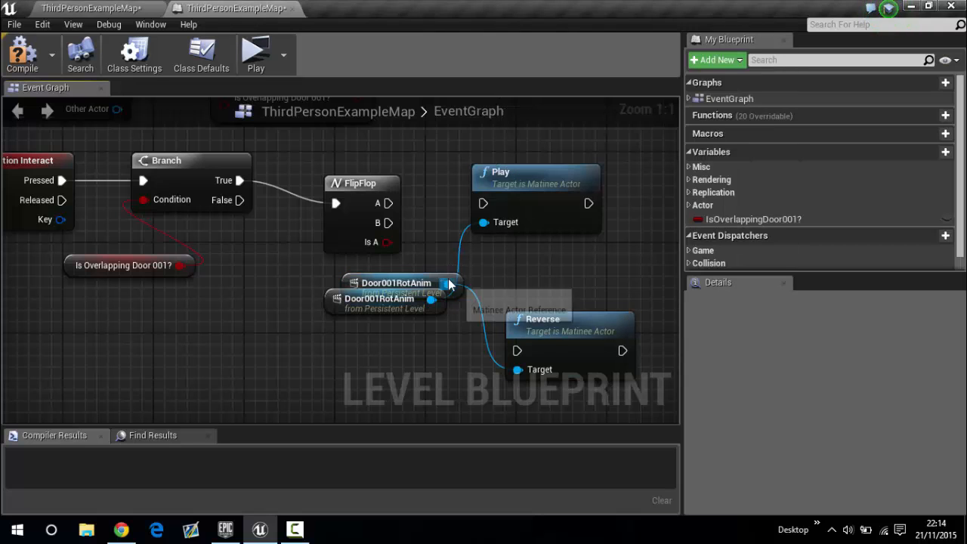
left_click_drag(445, 275, 427, 360)
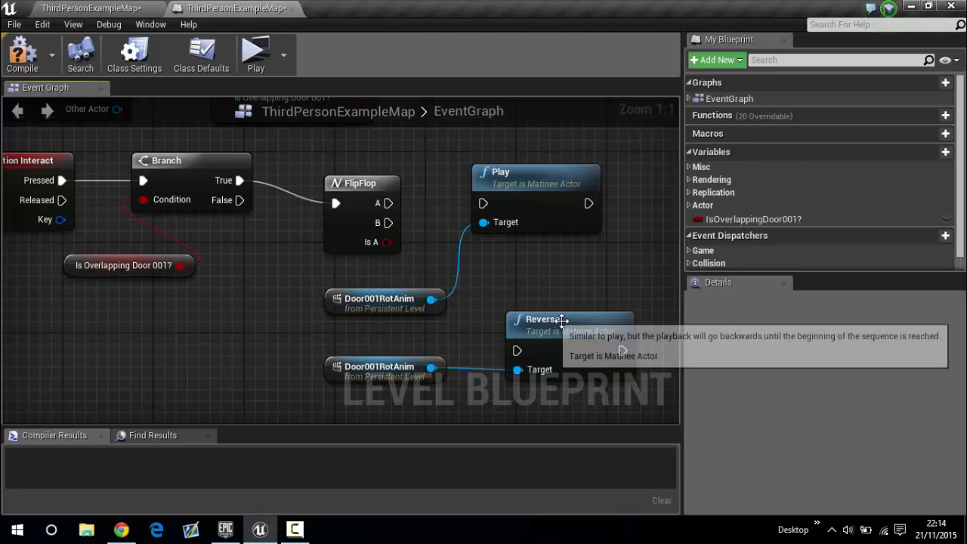
left_click_drag(567, 317, 555, 294)
left_click(451, 221)
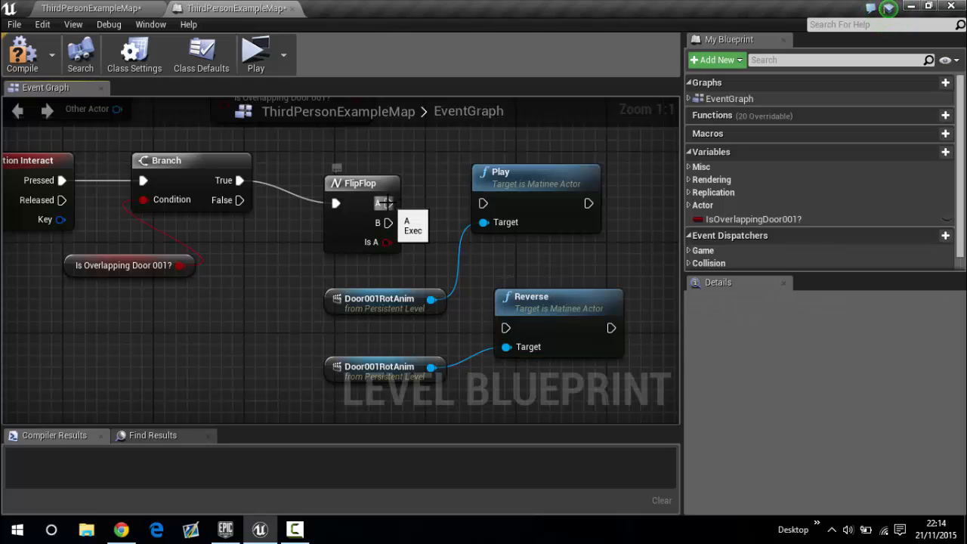
Step: Connect FlipFlop output A to Play and output B to Reverse, and compile the Level Blueprint
left_click_drag(383, 203, 483, 203)
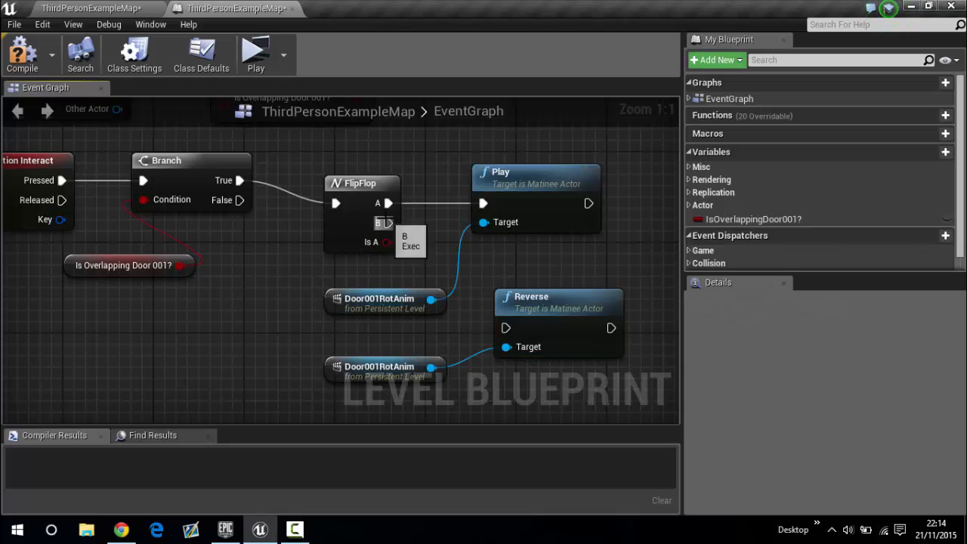
left_click_drag(388, 223, 505, 327)
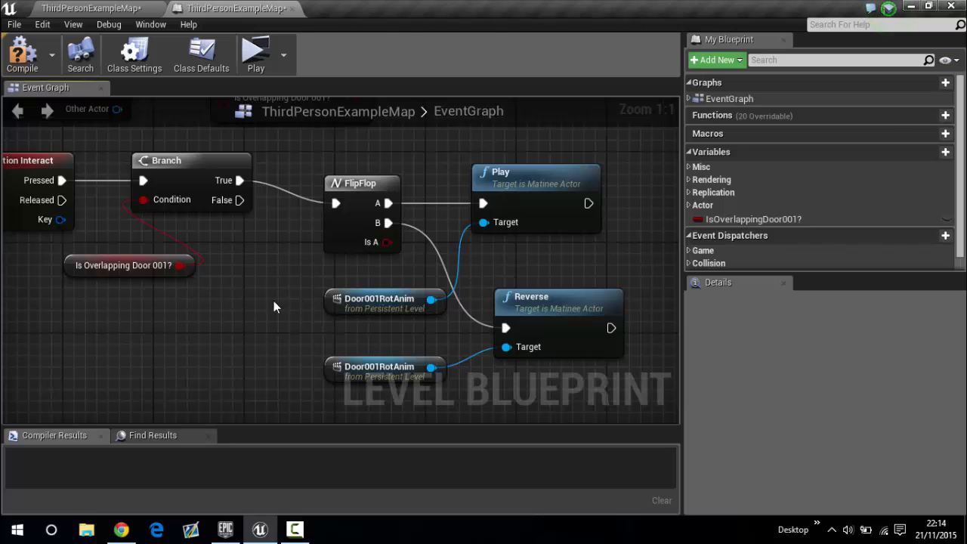
right_click_drag(273, 307, 408, 368)
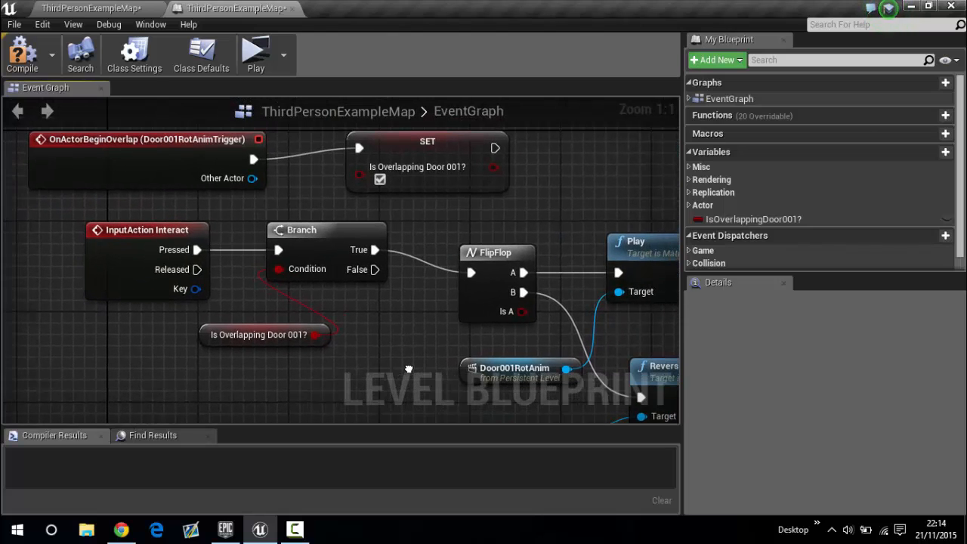
left_click(15, 67)
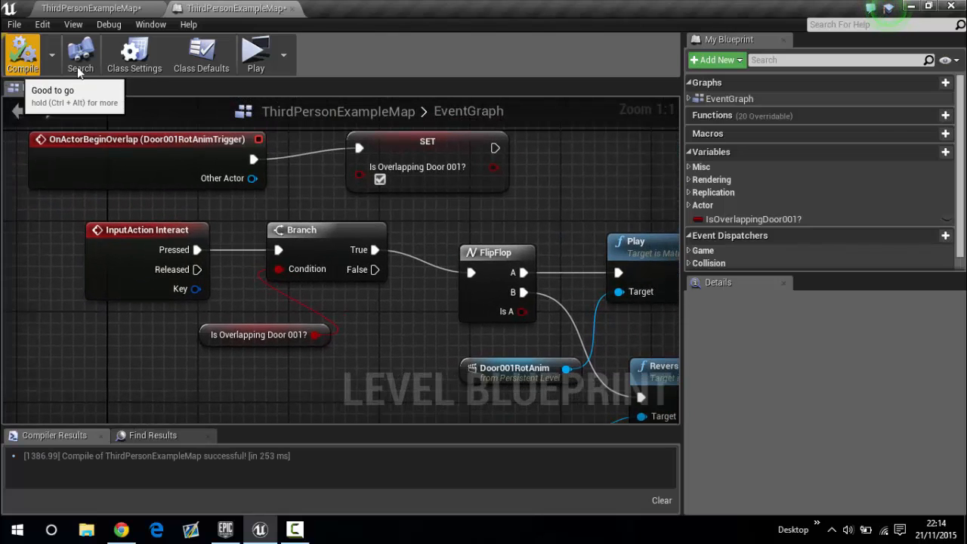
Step: Play-test the level: walk up to the door, open and close it with Interact, try walking through, and stop the preview
left_click(87, 8)
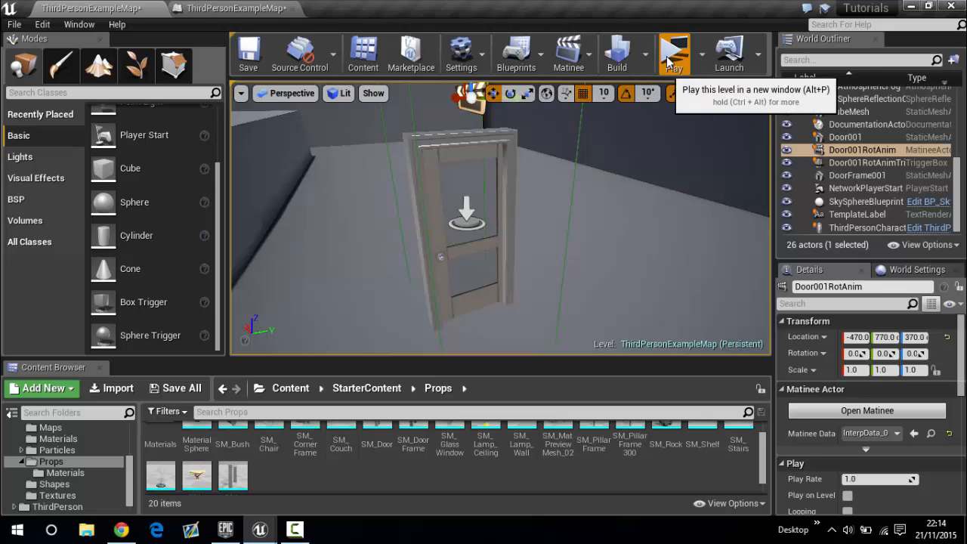
left_click(667, 61)
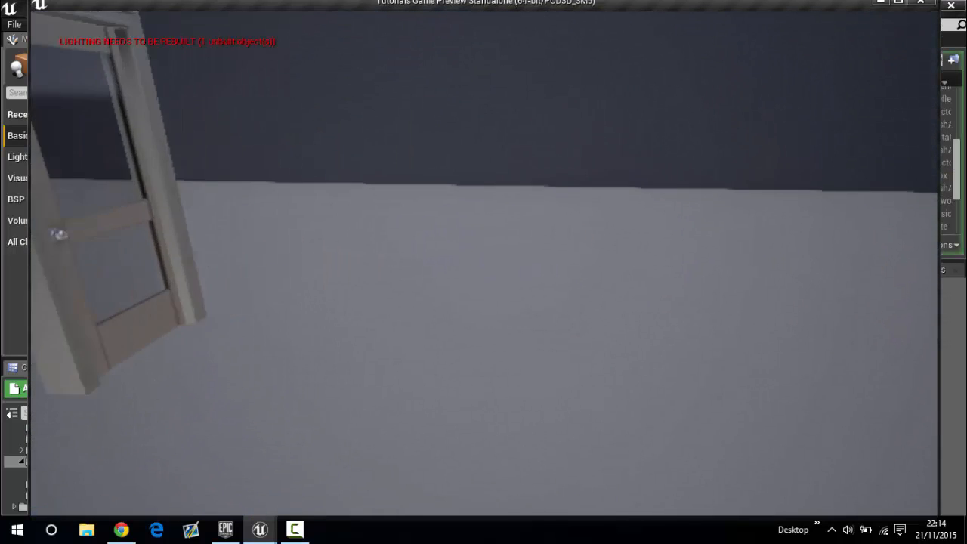
key("w")
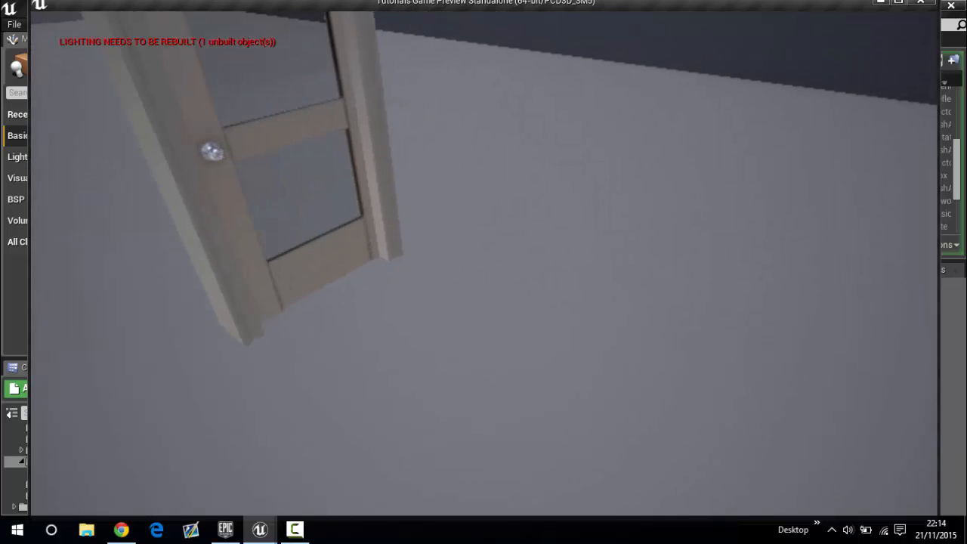
key("w")
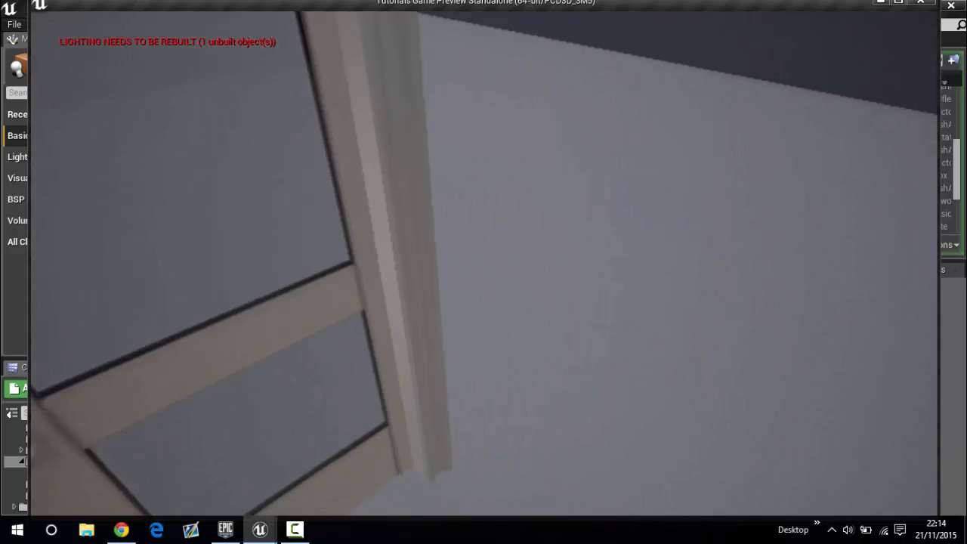
key("w")
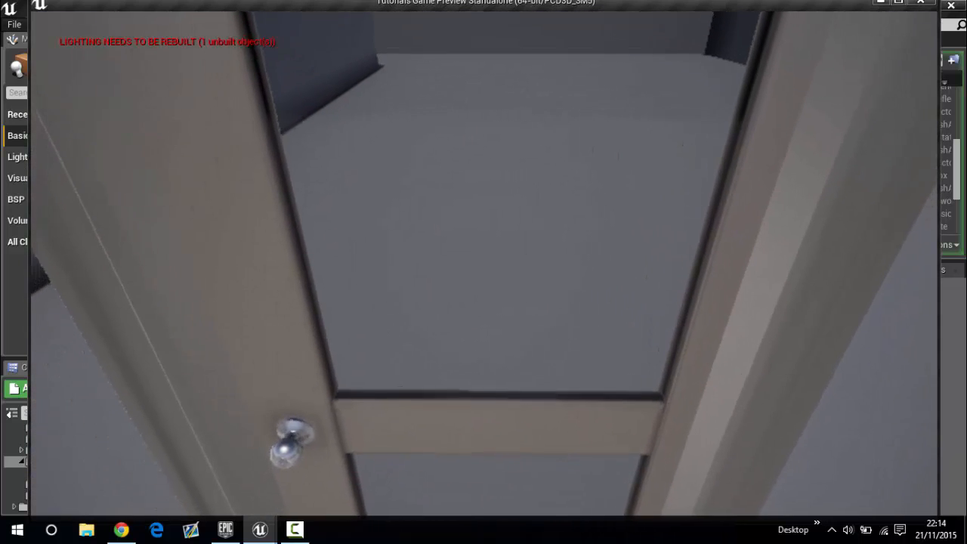
key("e")
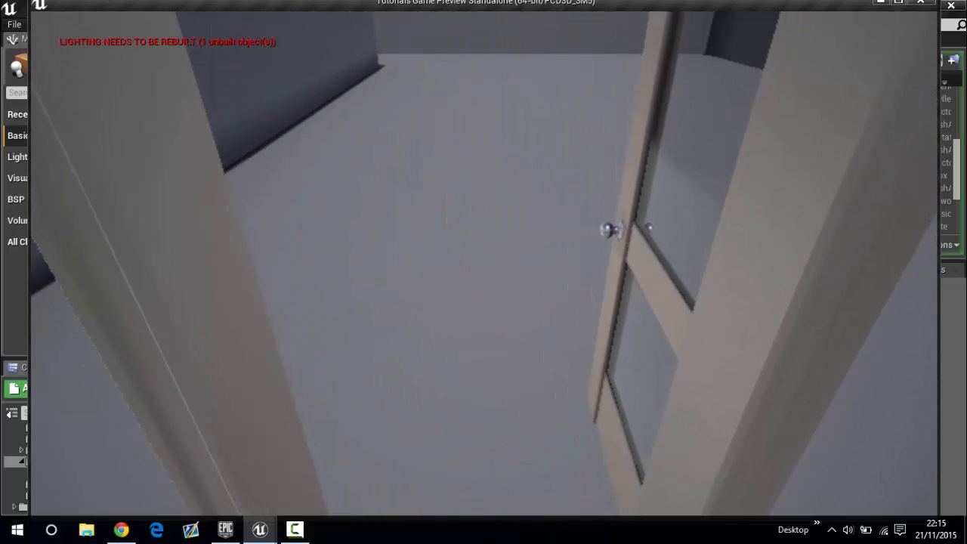
key("e")
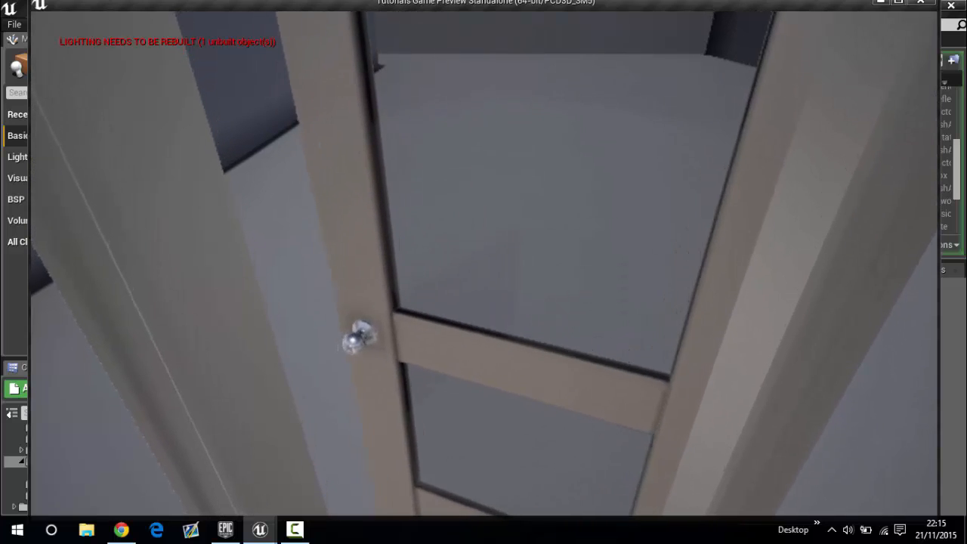
key("e")
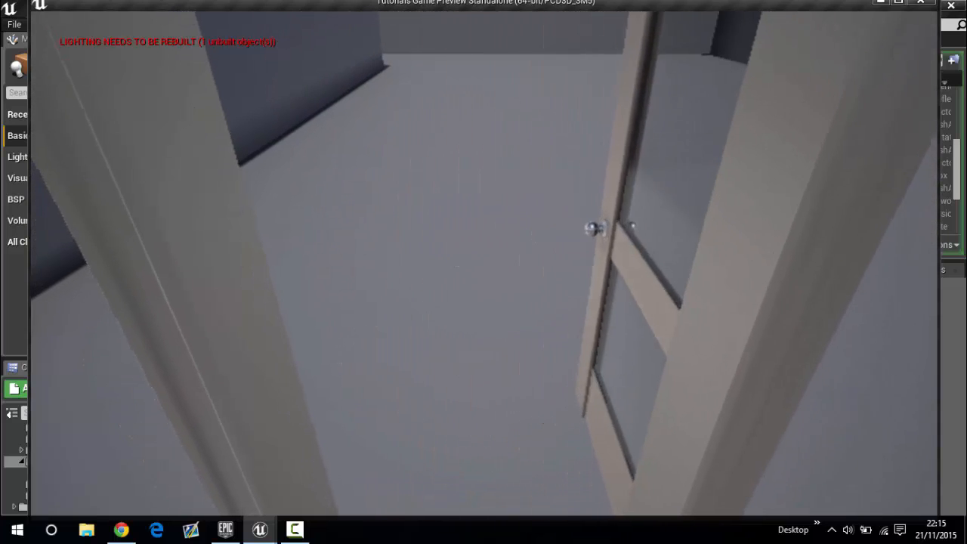
key("w")
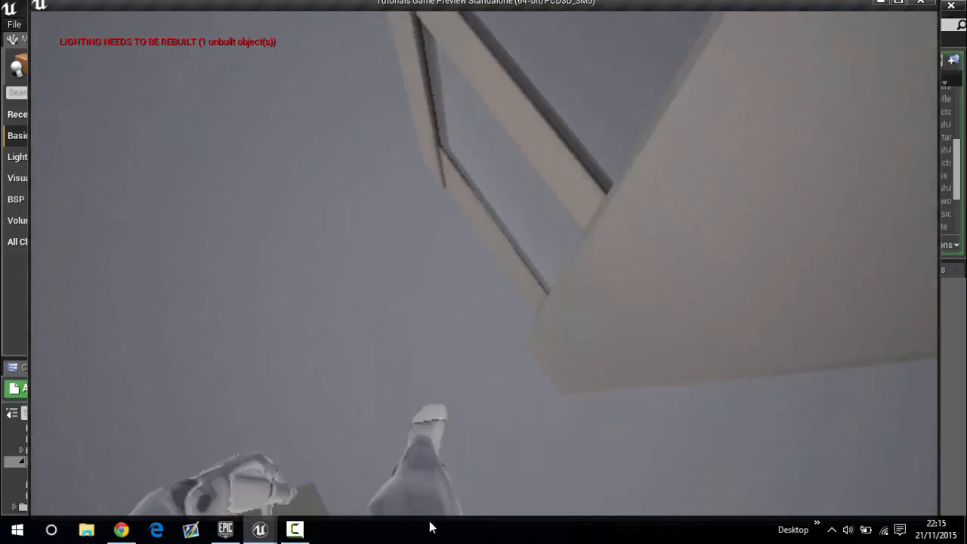
key("Escape")
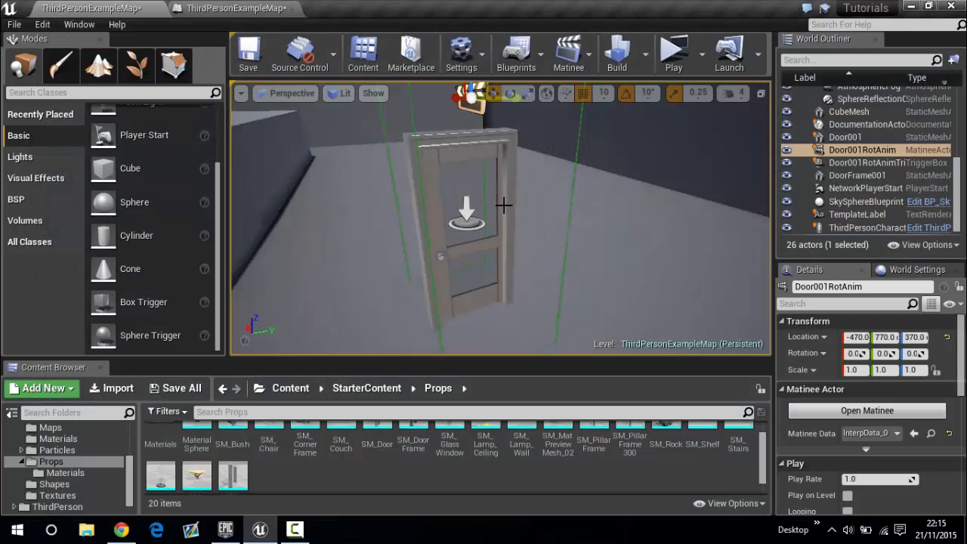
Step: Select the DoorFrame001 mesh and set its Y scale to 0.95
left_click(515, 174)
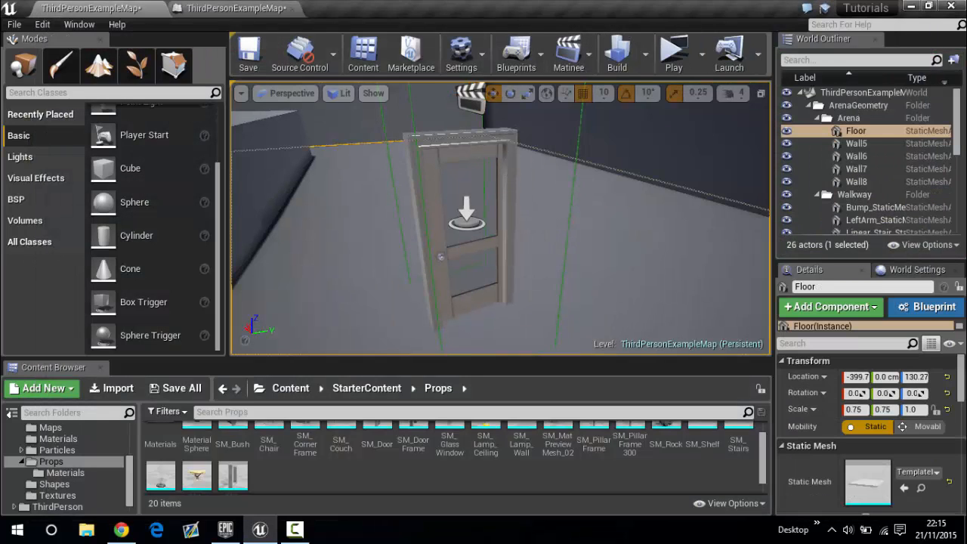
left_click(511, 169)
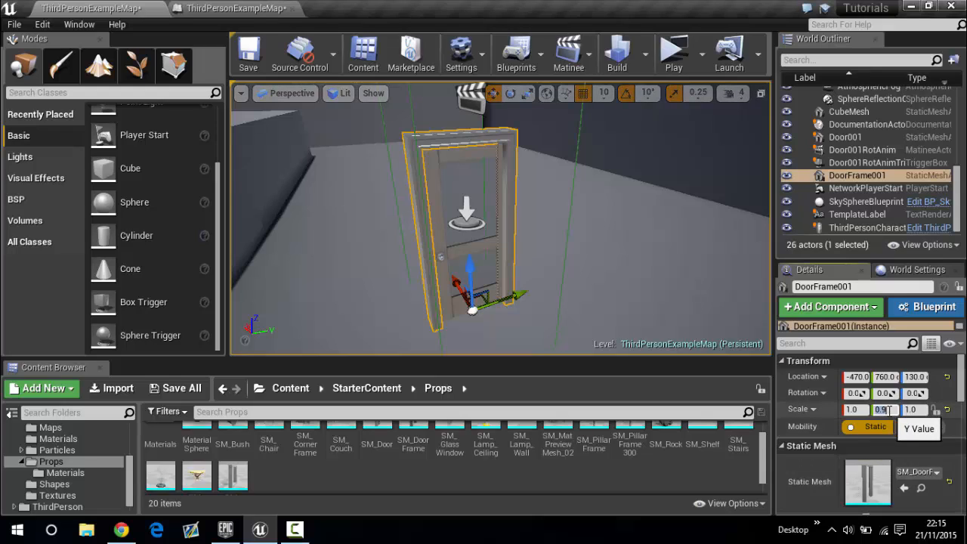
left_click_drag(890, 420, 899, 420)
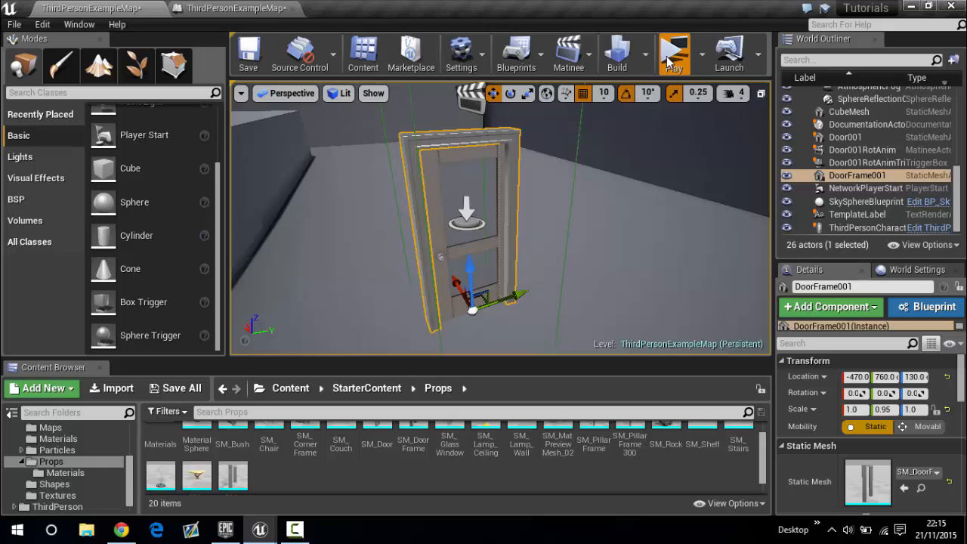
Step: Play-test the level again to check passing through the rescaled door frame from both sides, and end the preview
left_click(672, 56)
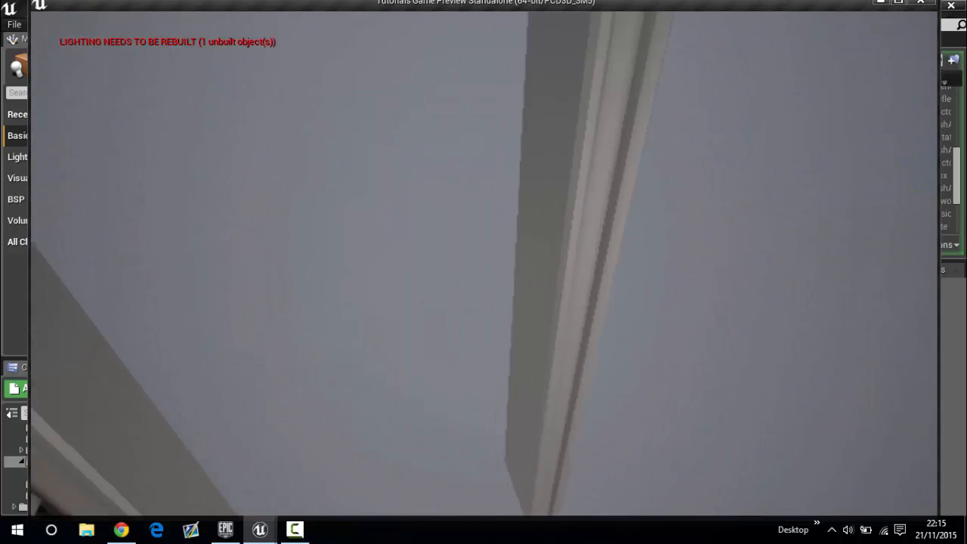
key("s")
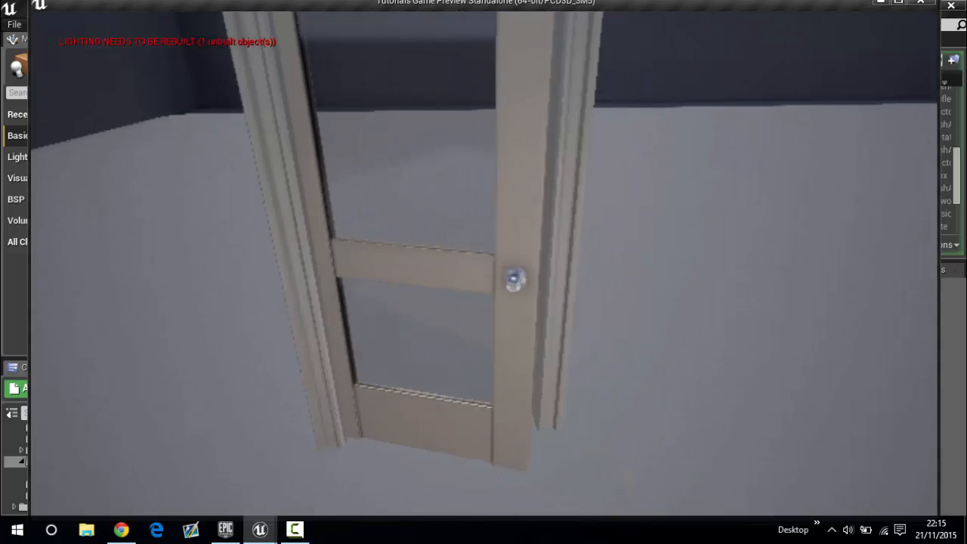
key("w")
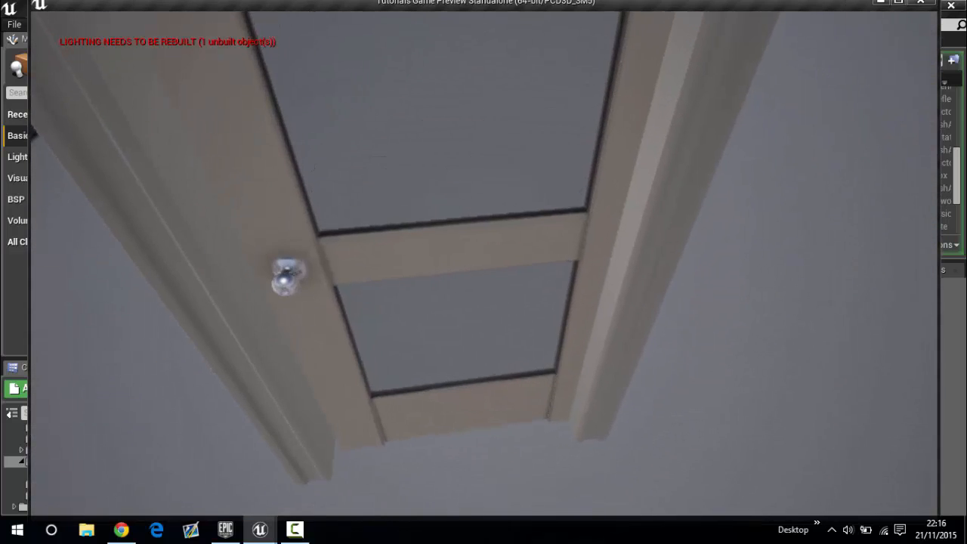
key("Escape")
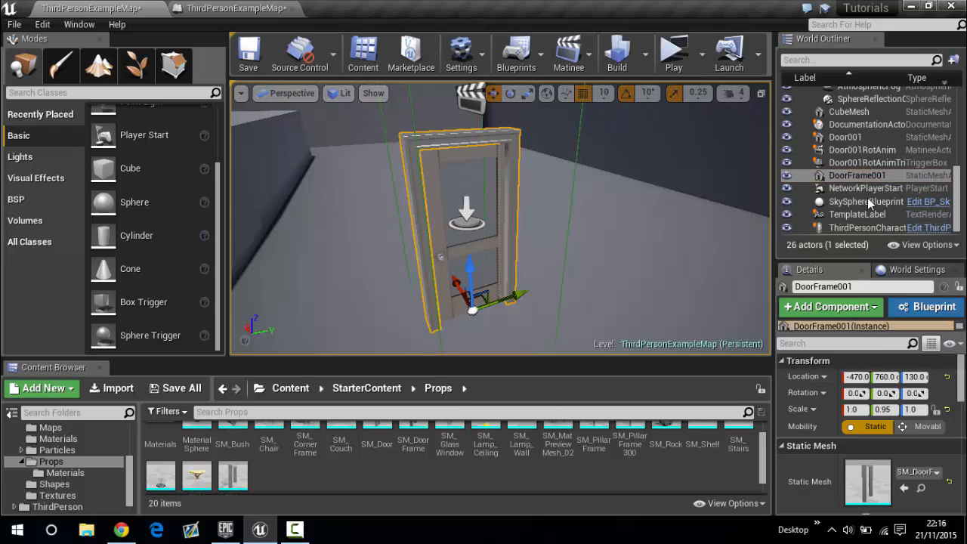
Step: Open the SM_Door static mesh used by Door001, add a box simplified collision with collision display on, and close its editor
left_click(854, 143)
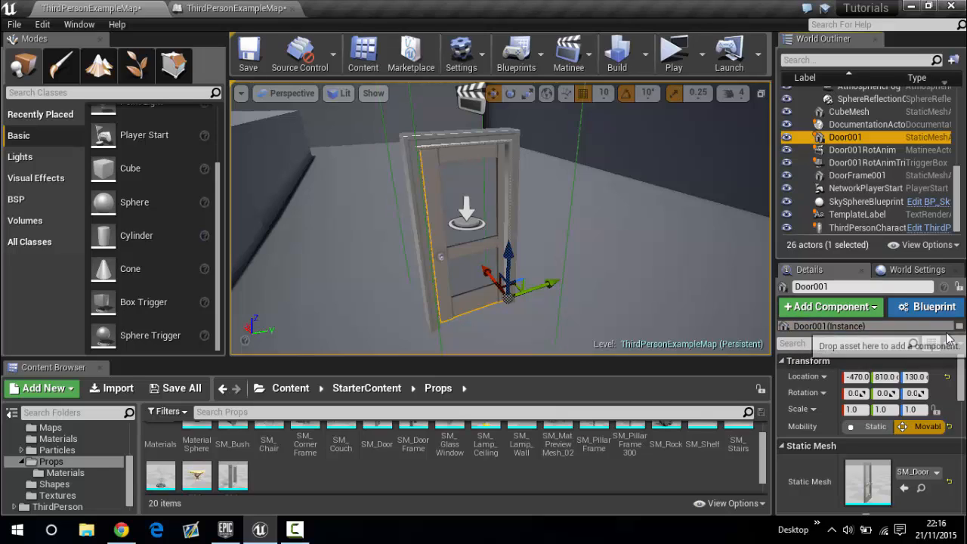
left_click_drag(892, 335, 893, 314)
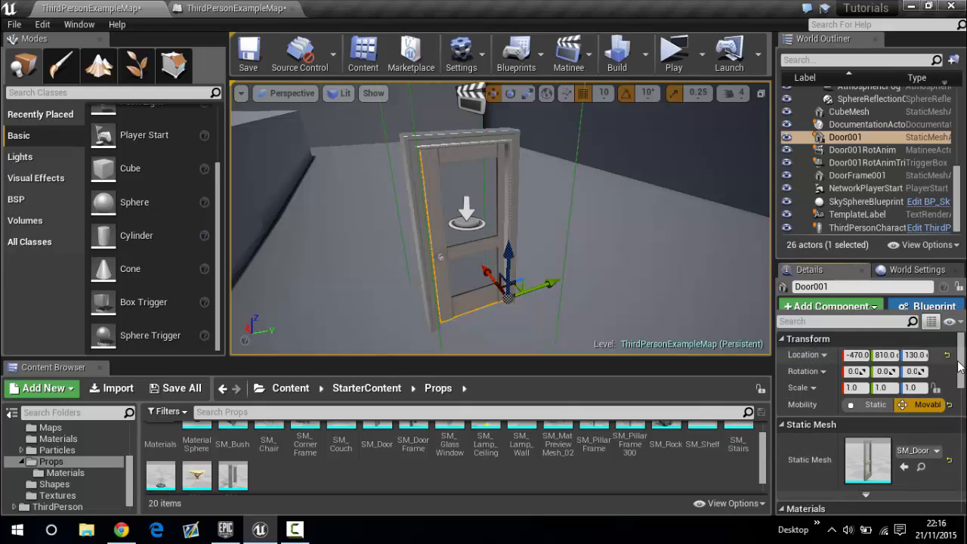
scroll(958, 365, "down", 3)
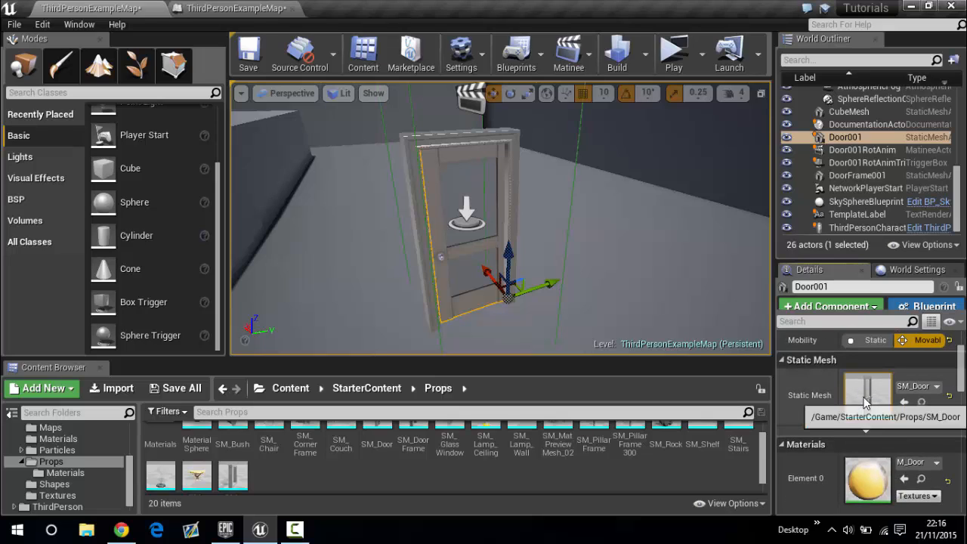
double_click(869, 396)
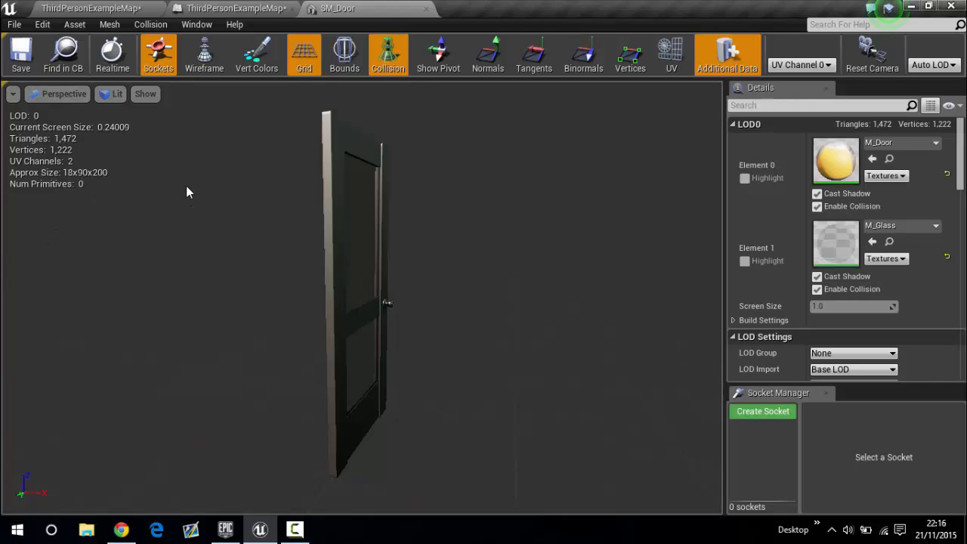
left_click(383, 69)
left_click(152, 26)
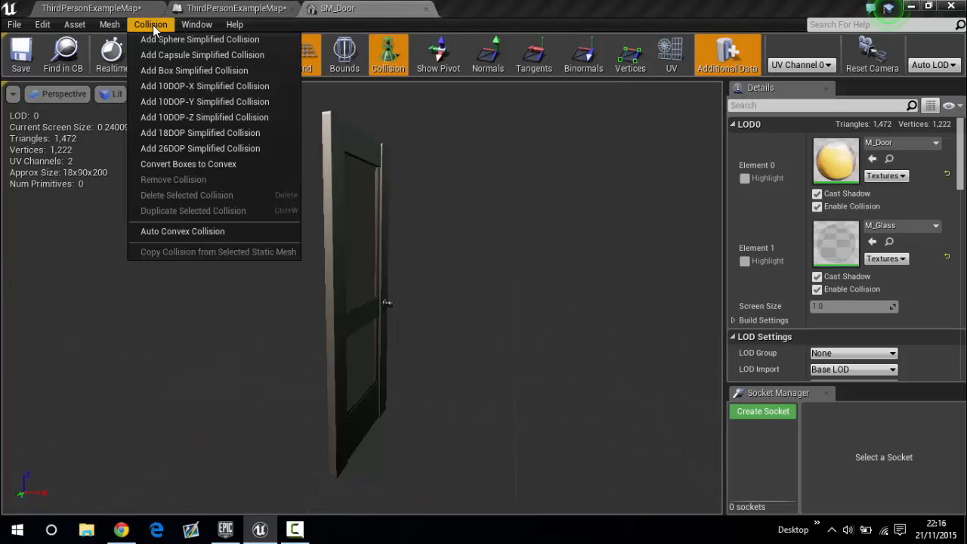
left_click(196, 71)
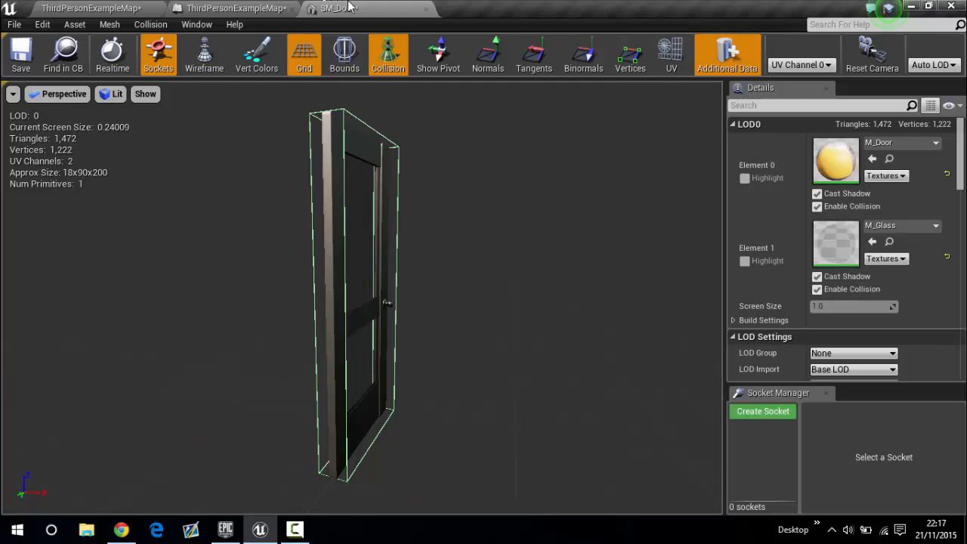
left_click(428, 9)
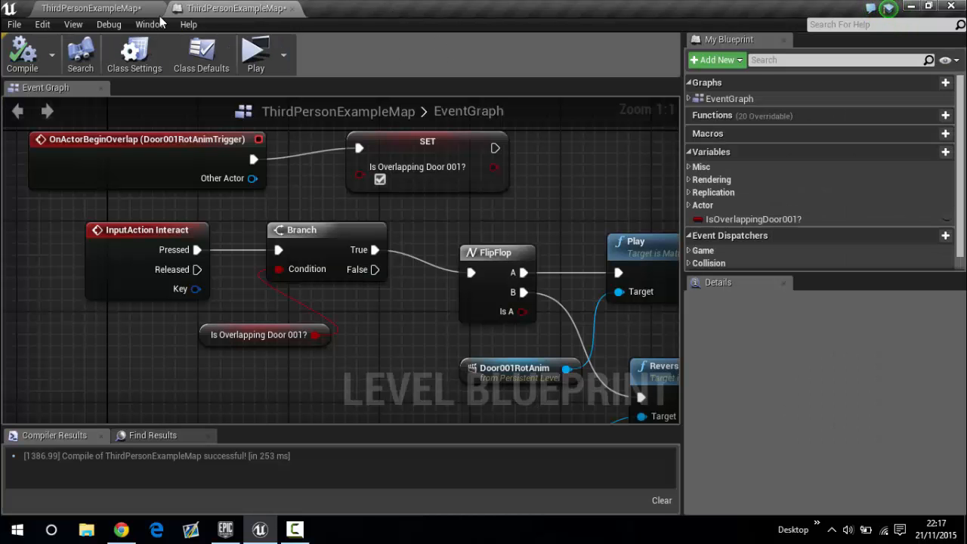
Step: Play-test the level to check that the closed door blocks the character and that the opened doorway can be walked through
left_click(87, 7)
left_click(672, 60)
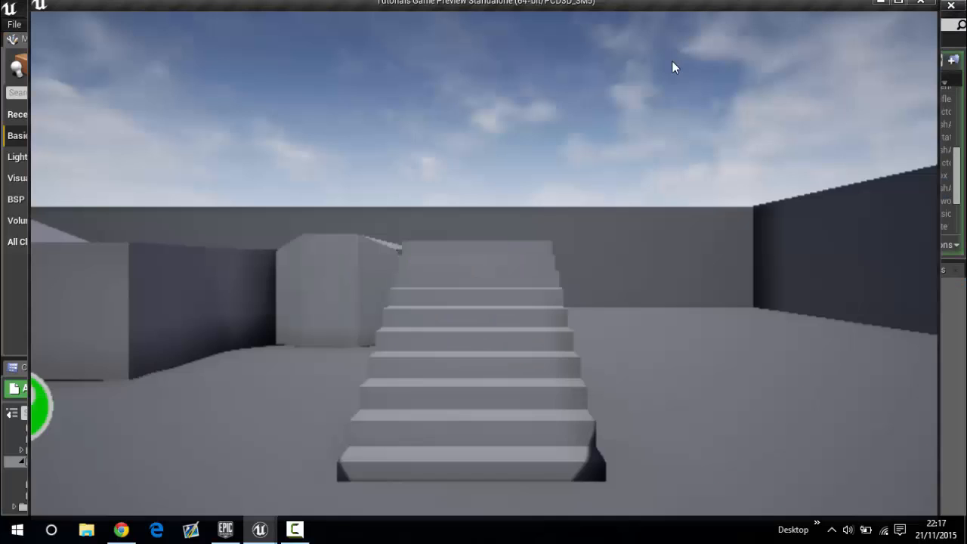
key("w")
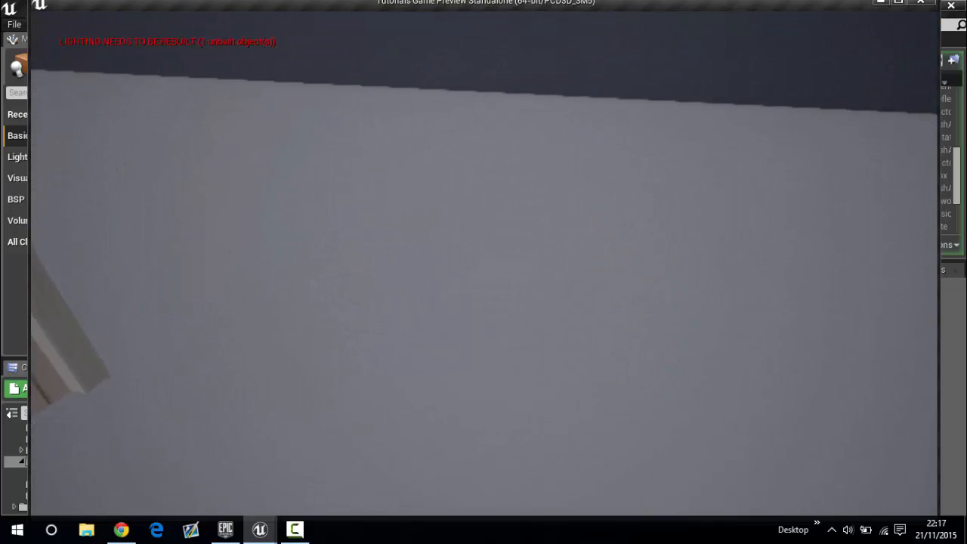
key("w")
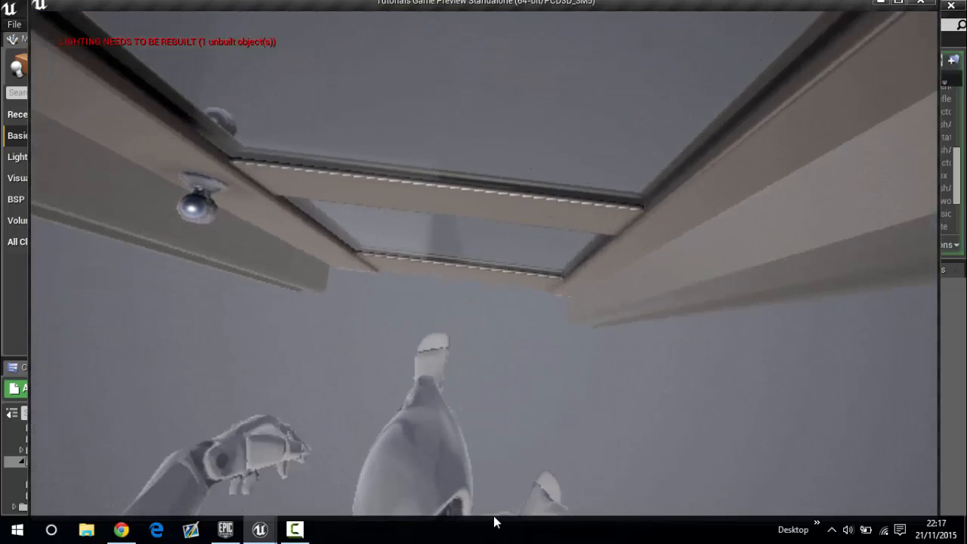
key("w")
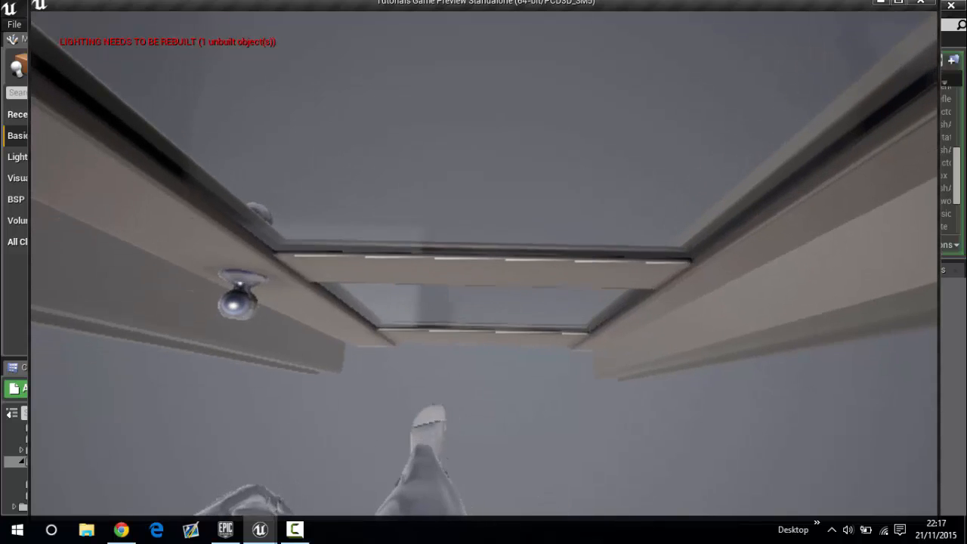
key("w")
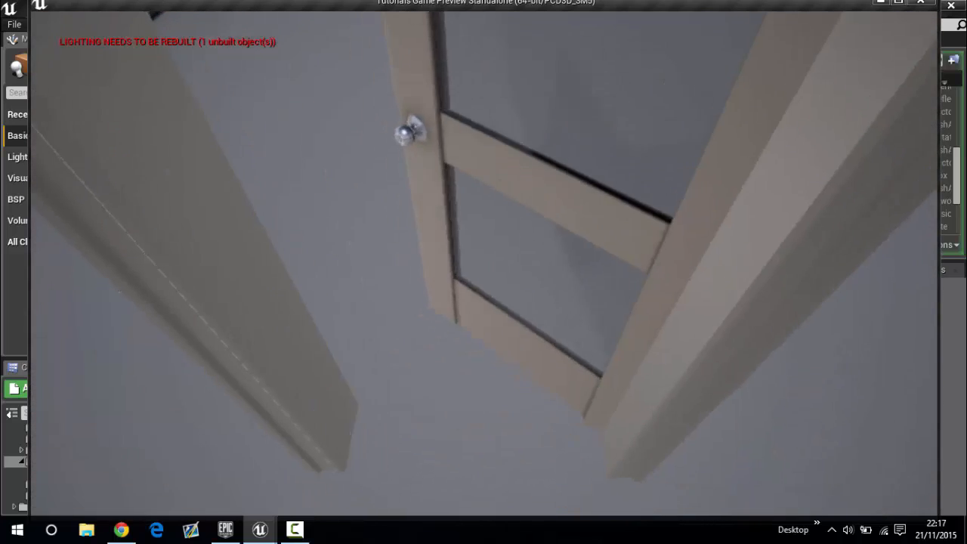
key("w")
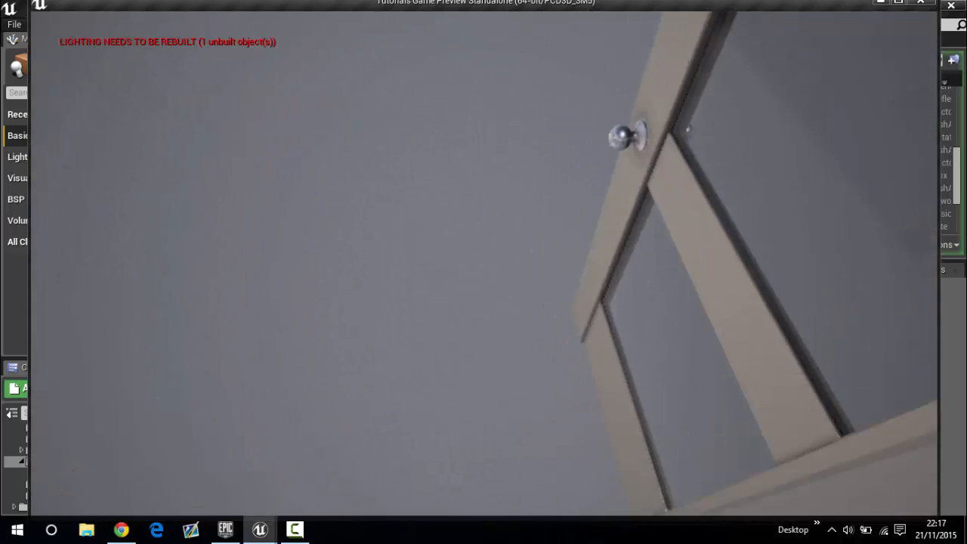
key("Escape")
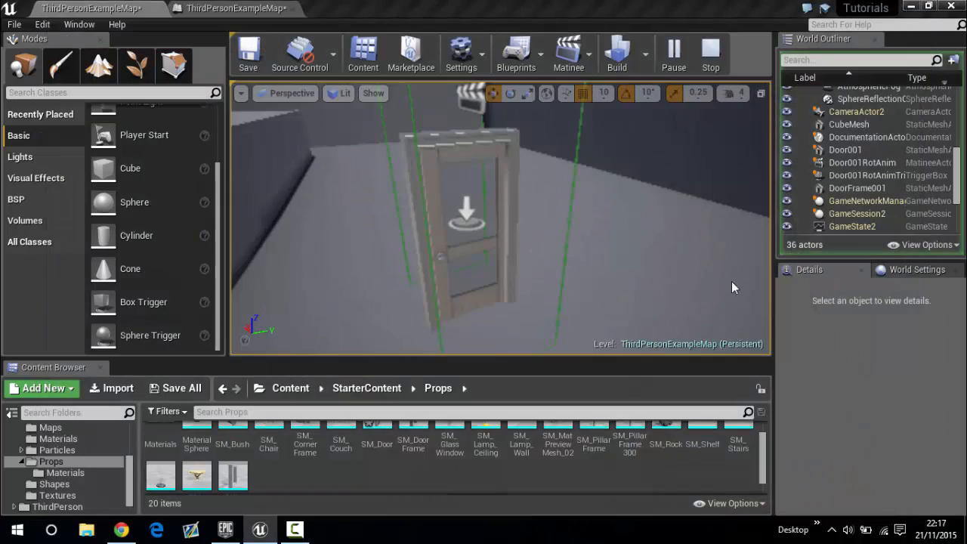
Step: Select the DoorFrame001 mesh and set its Y scale to 1.0
left_click(429, 250)
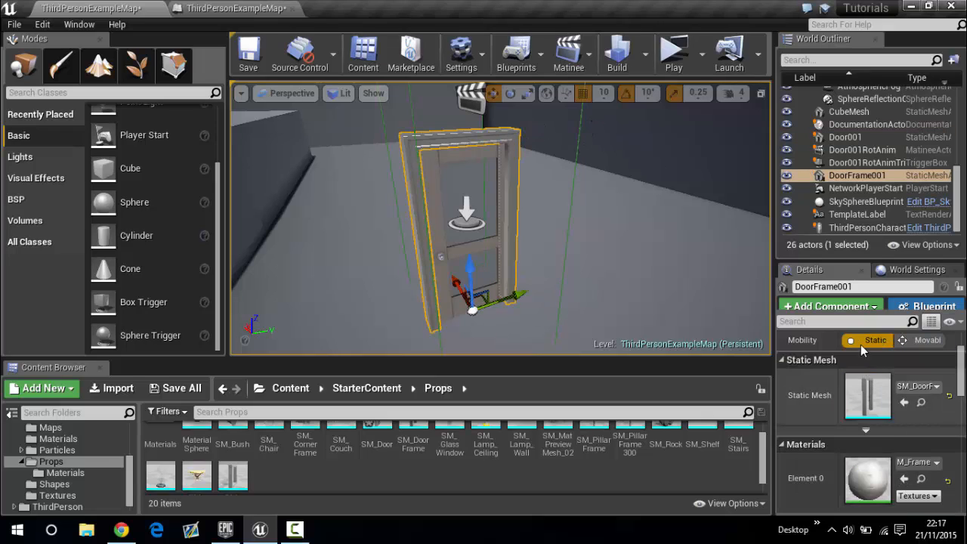
scroll(869, 399, "up", 2)
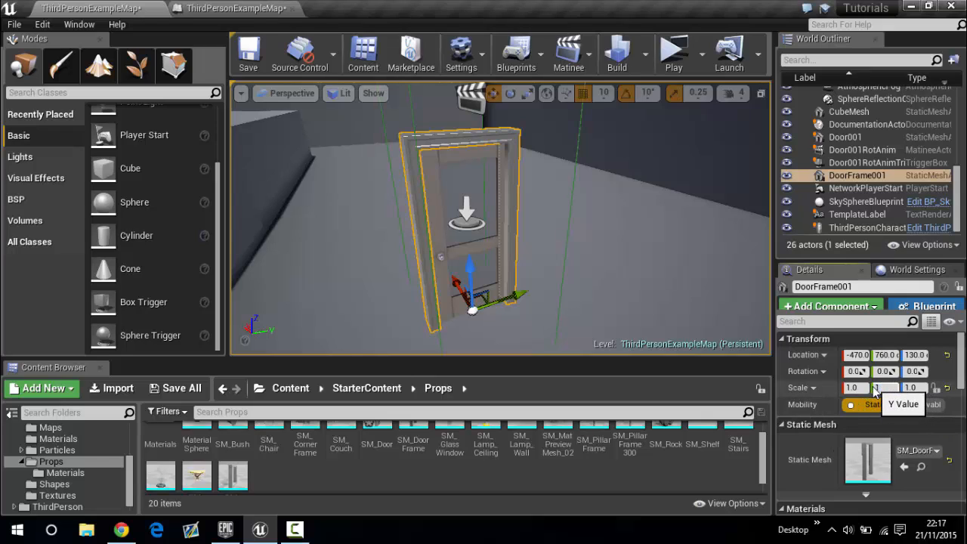
left_click_drag(875, 389, 844, 365)
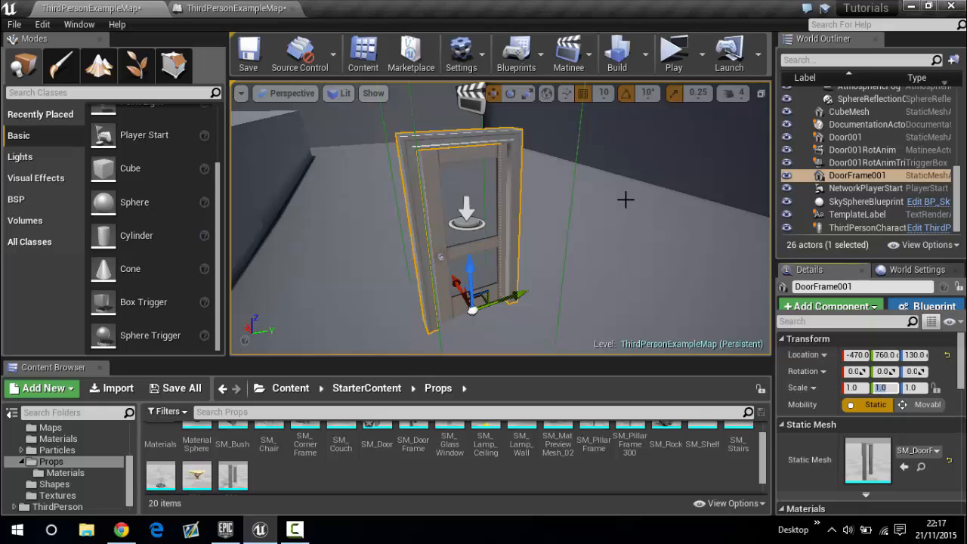
Step: Run the level preview with the full-width frame, walk up to the door to test it, and stop the preview
left_click(672, 55)
key("w")
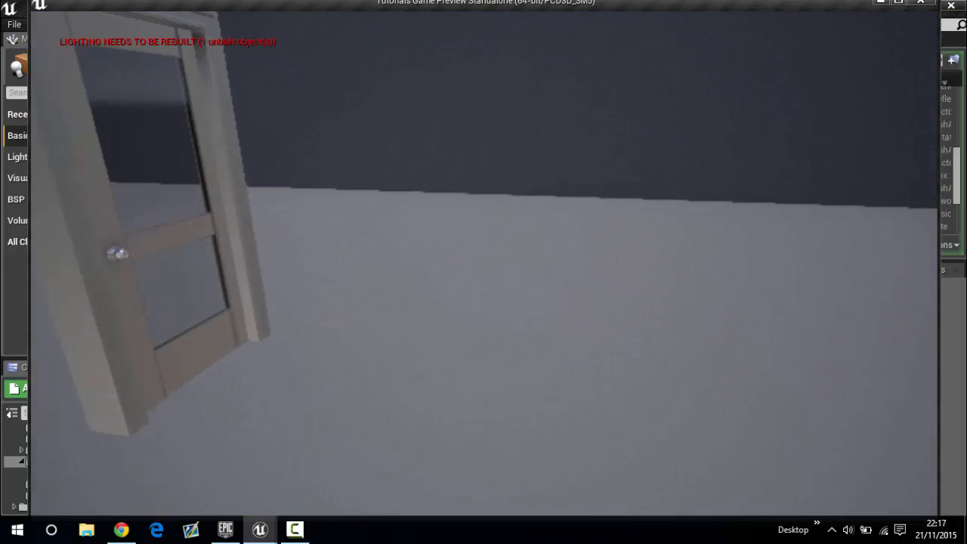
key("w")
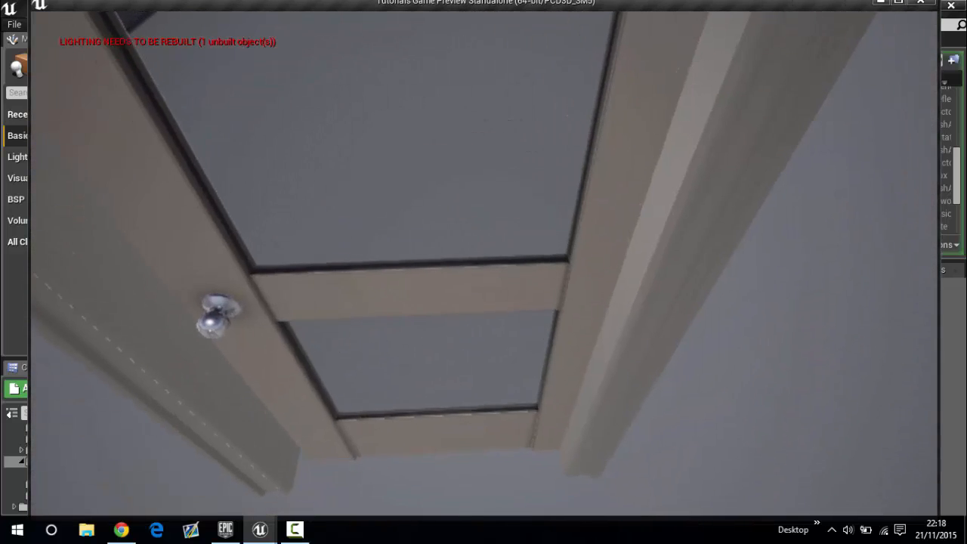
key("Escape")
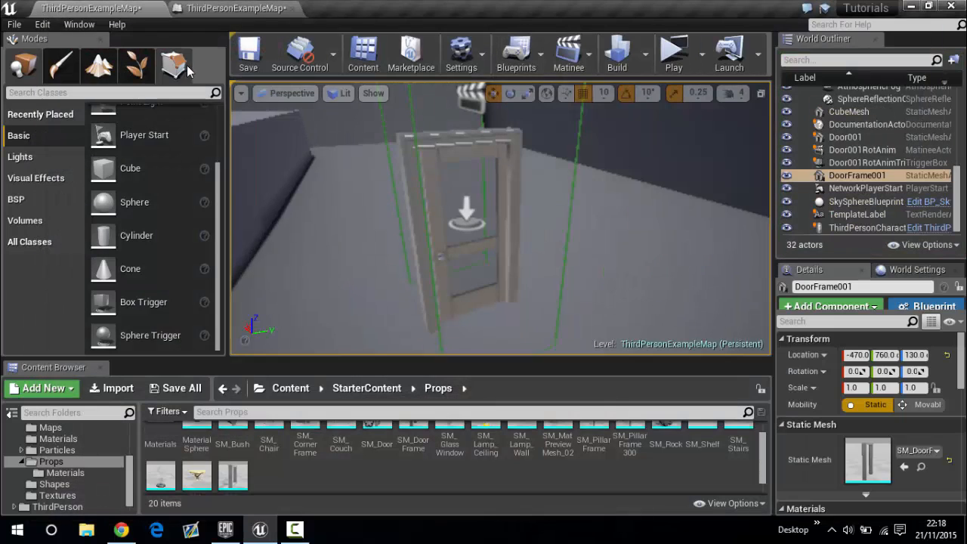